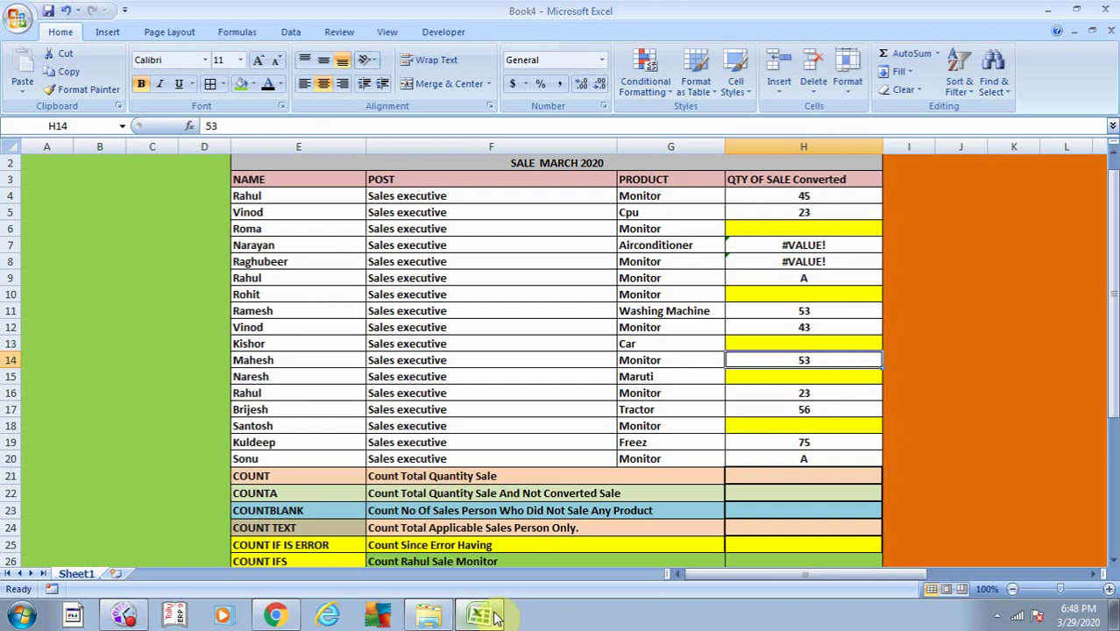
Step: Walk through the COUNT-family labels and empty result cells in rows 21–26, and the text 'A' in H20
mouse_move(428, 616)
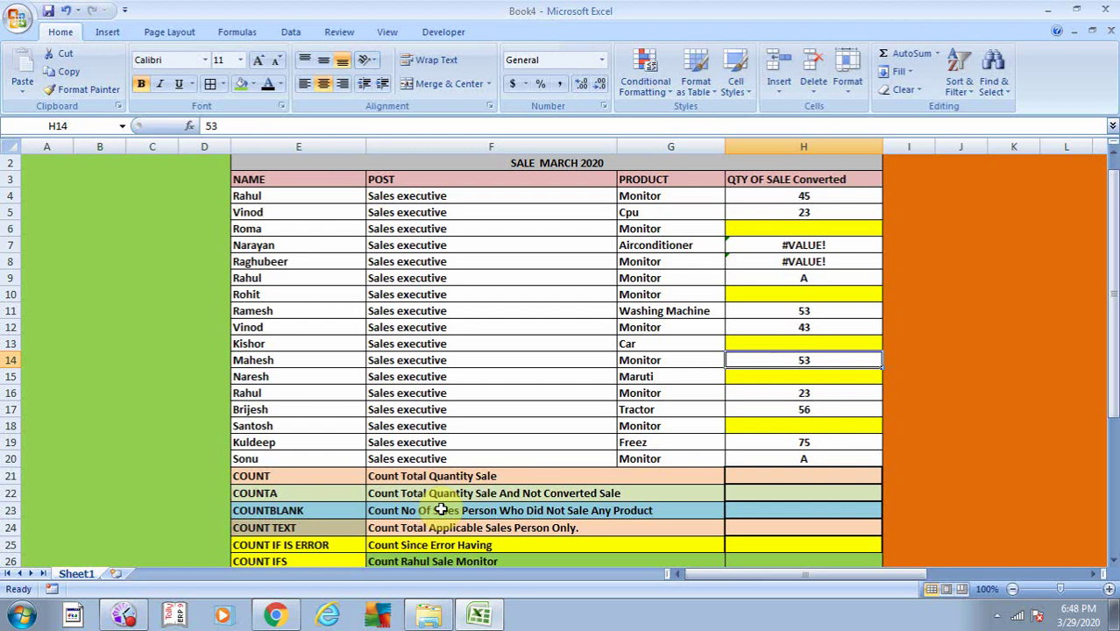
click(300, 477)
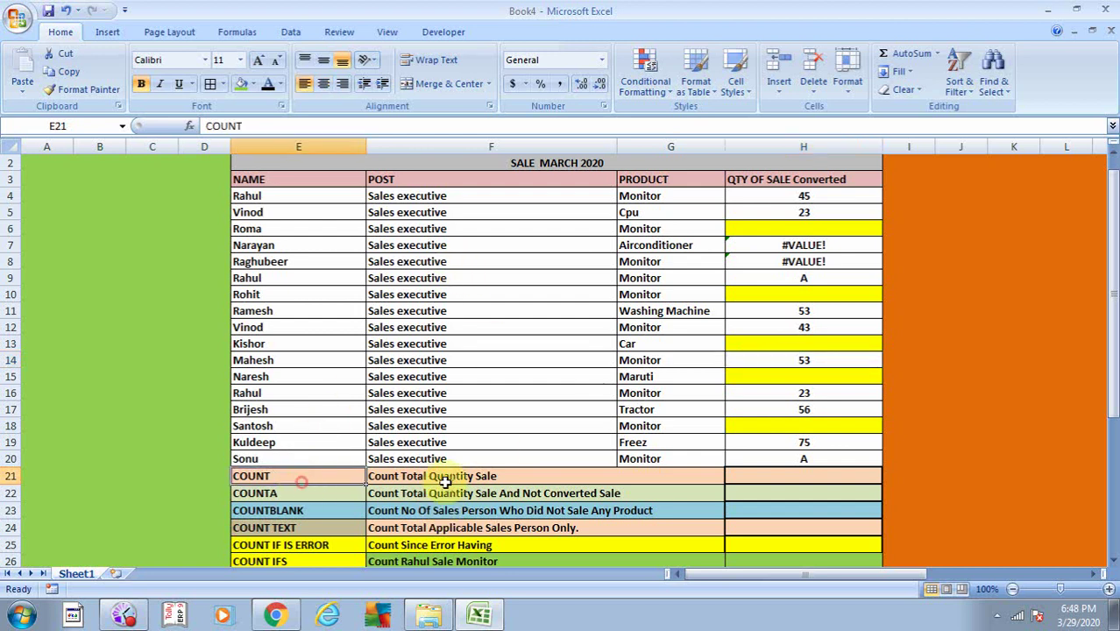
click(443, 478)
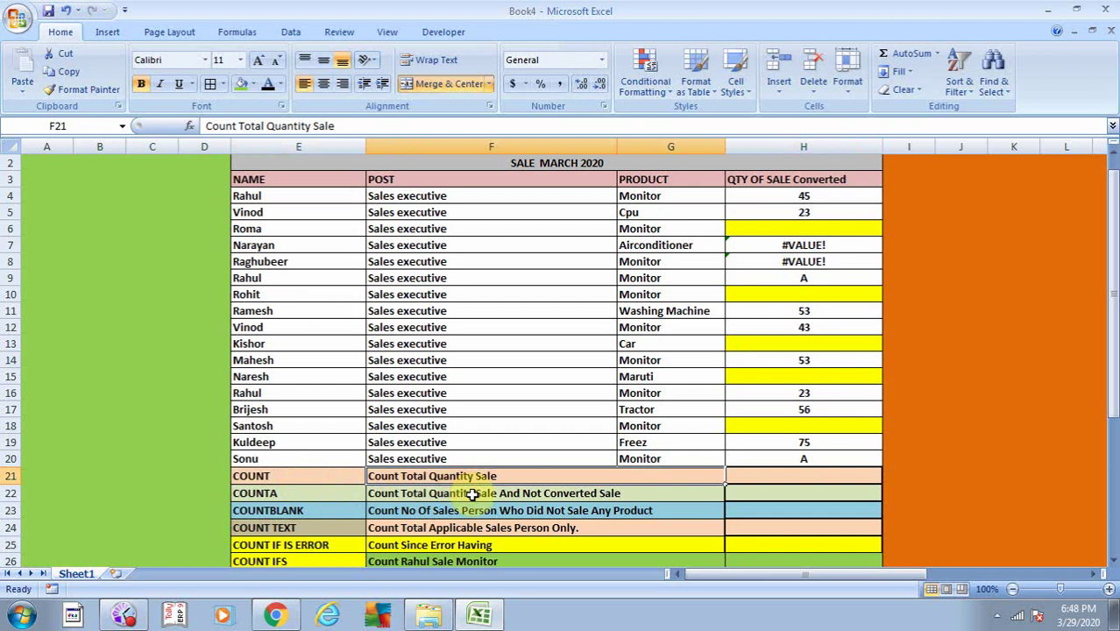
click(778, 489)
click(802, 550)
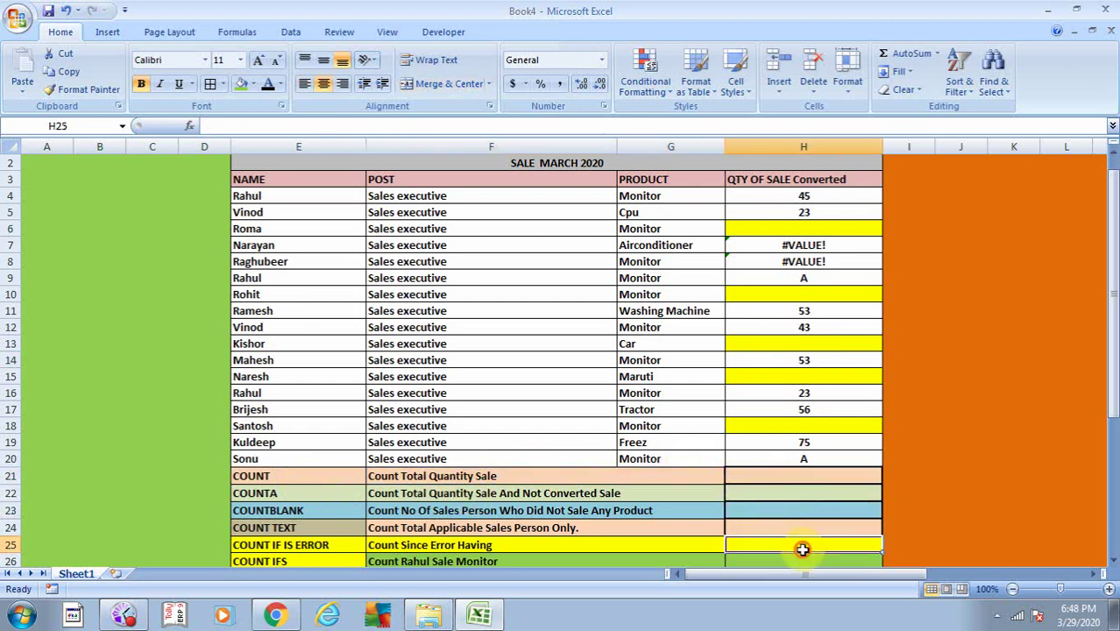
click(656, 561)
click(322, 563)
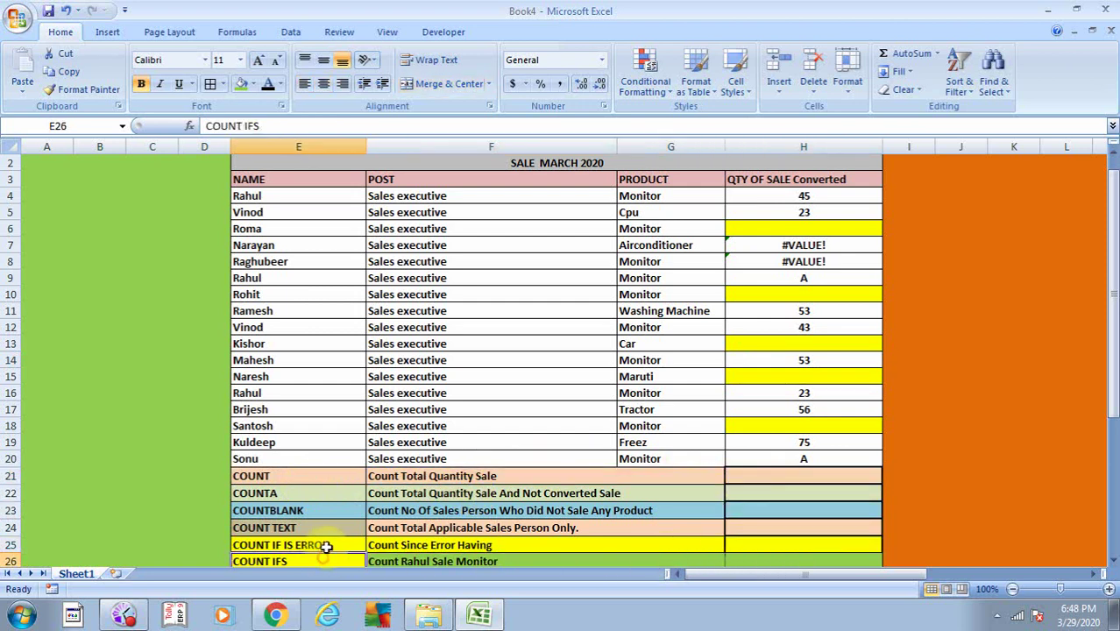
click(325, 528)
click(332, 491)
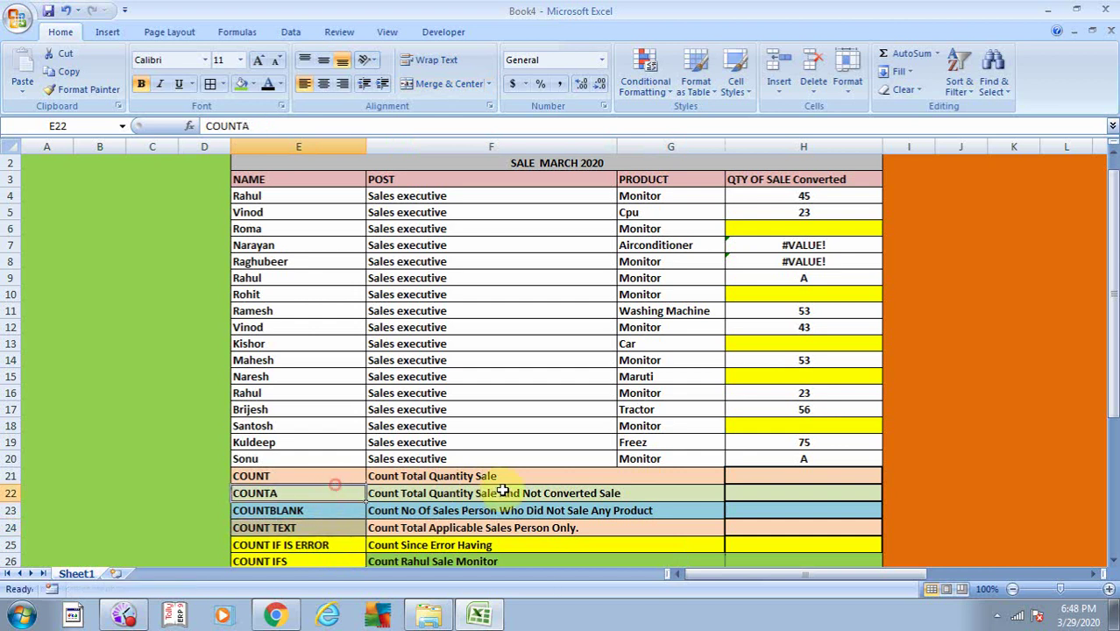
click(789, 458)
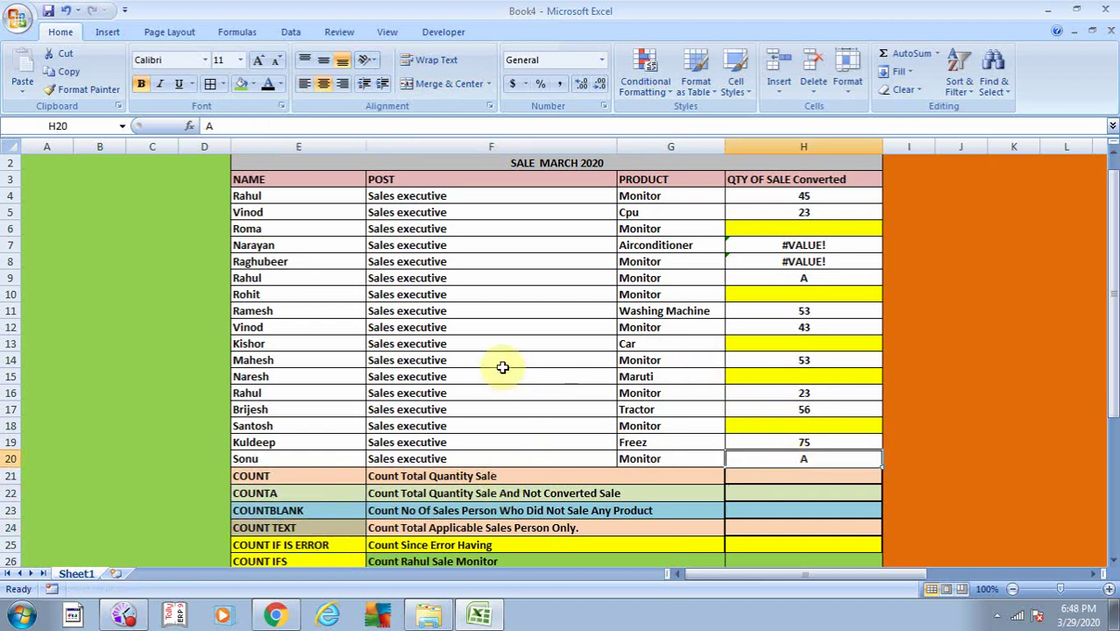
Step: Point out the POST and NAME headings and salespeople Raghubeer, Mahesh and Brijesh
click(552, 179)
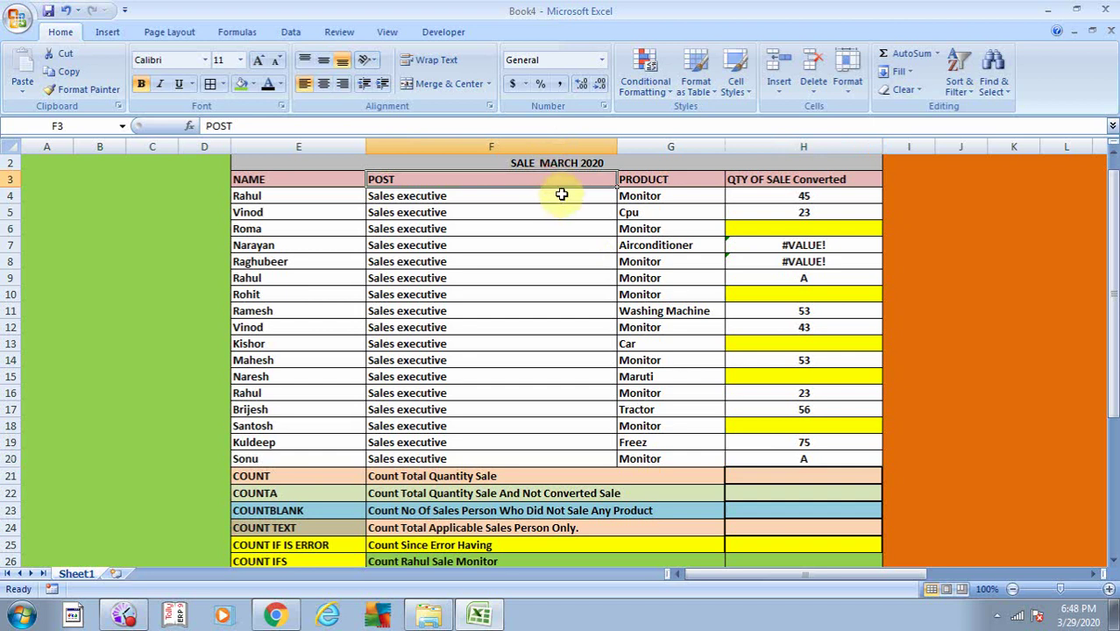
click(297, 194)
click(287, 180)
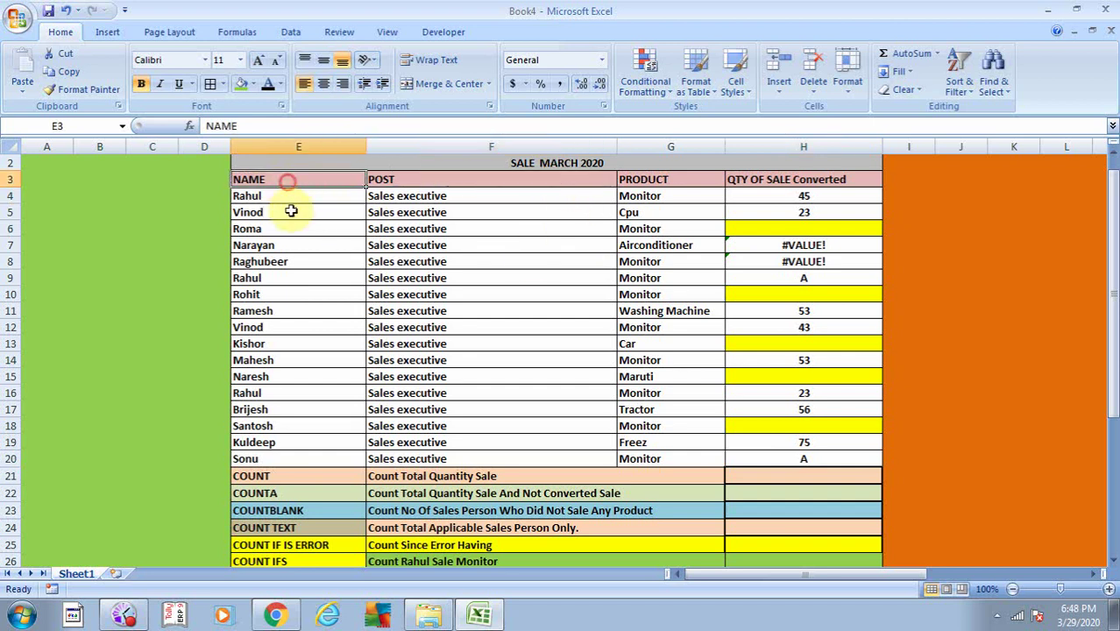
click(291, 212)
click(271, 179)
click(291, 211)
click(292, 261)
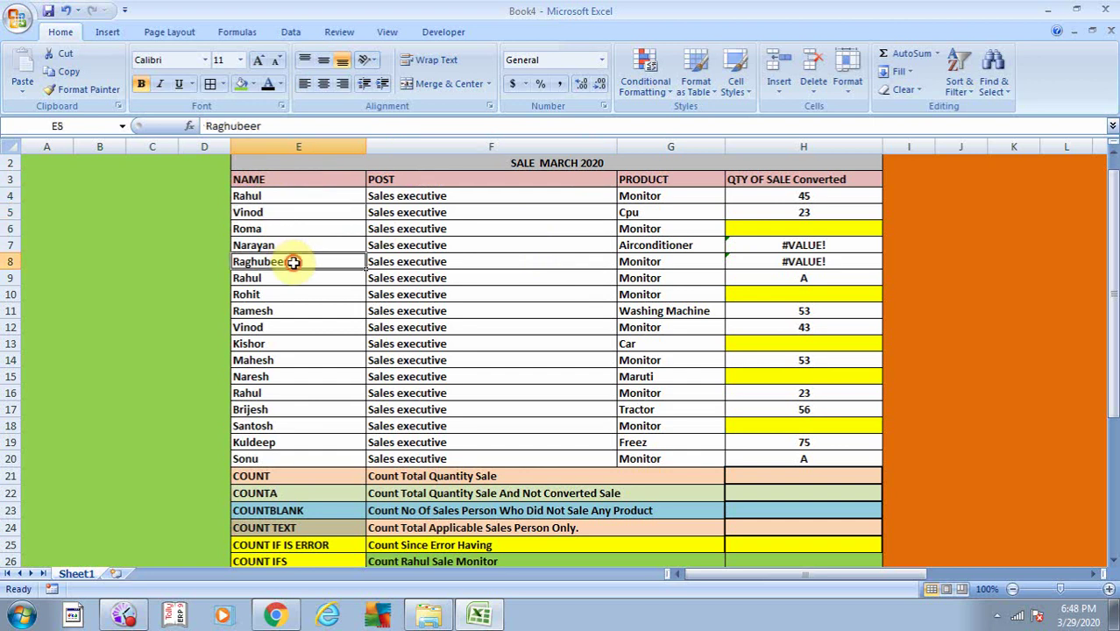
click(278, 363)
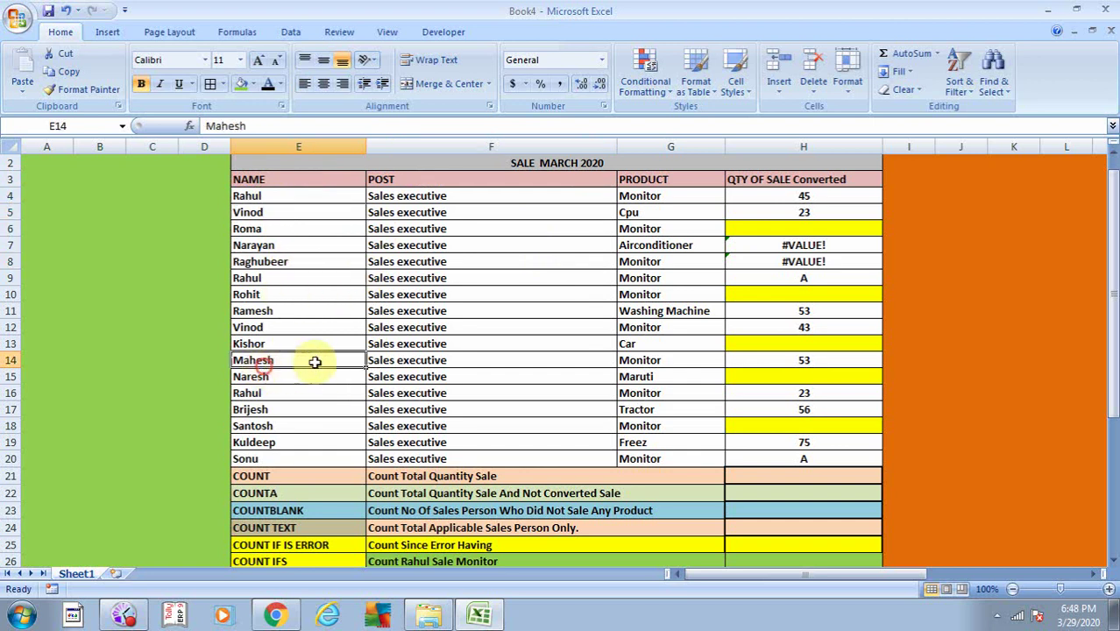
click(293, 409)
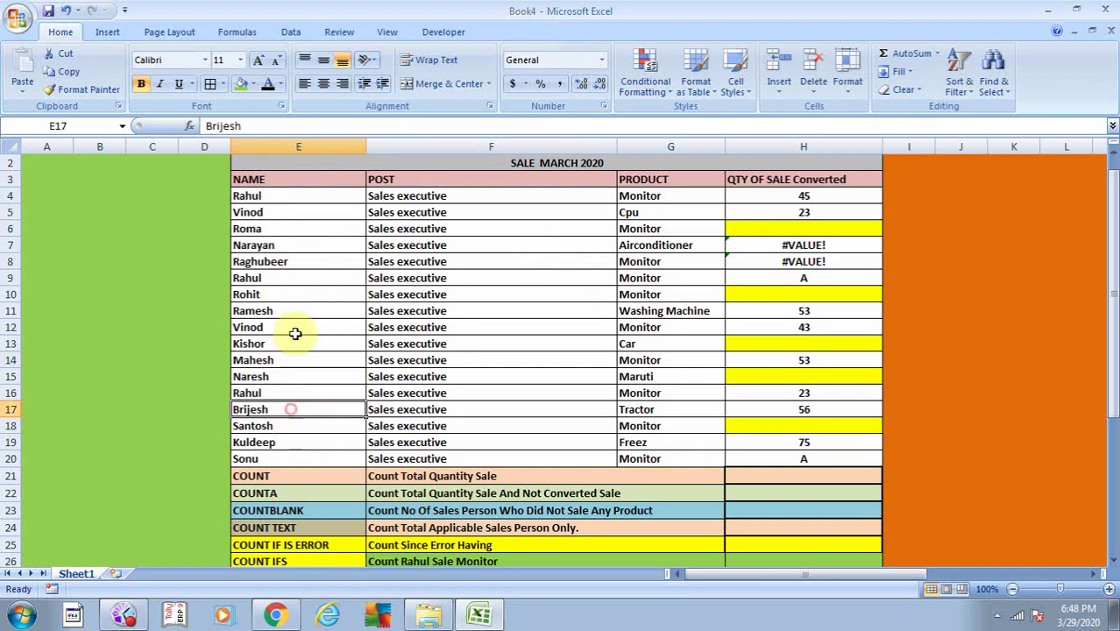
Step: Review the Sales executive entries in the POST column F
click(450, 198)
click(464, 263)
click(465, 362)
click(468, 408)
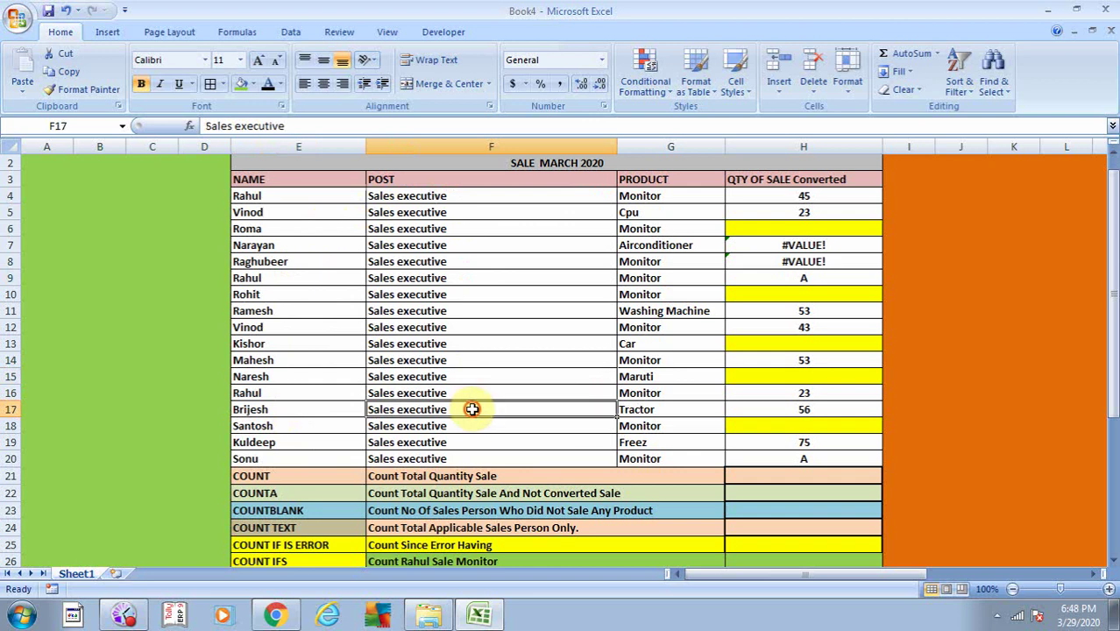
click(424, 210)
click(443, 379)
click(456, 392)
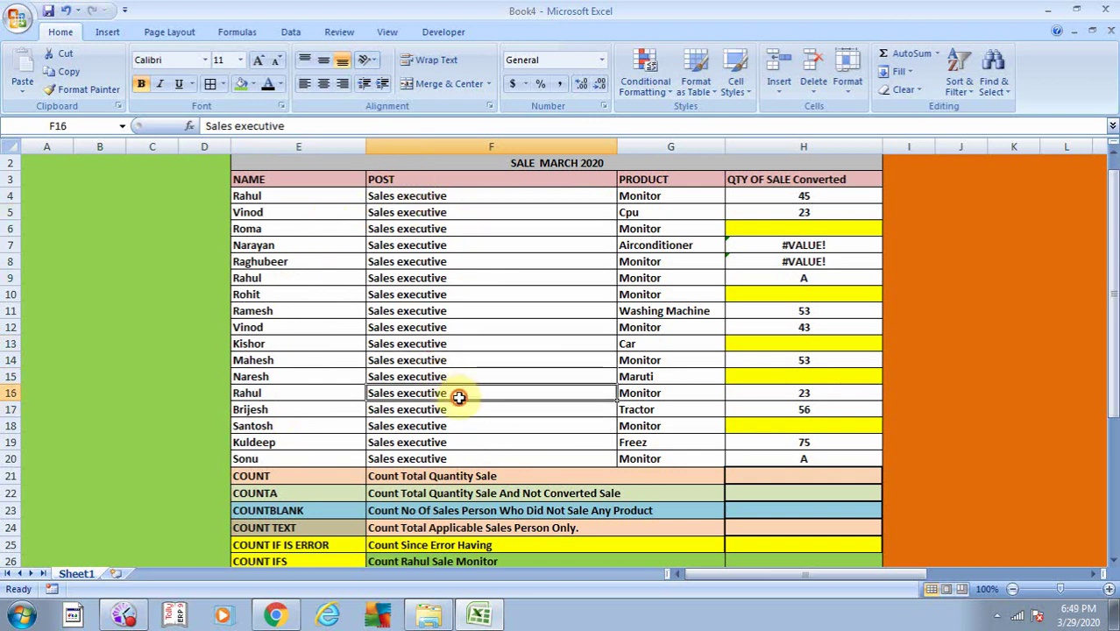
Step: Review the products in column G, from Monitor and Airconditioner down to Freez in G19
click(642, 195)
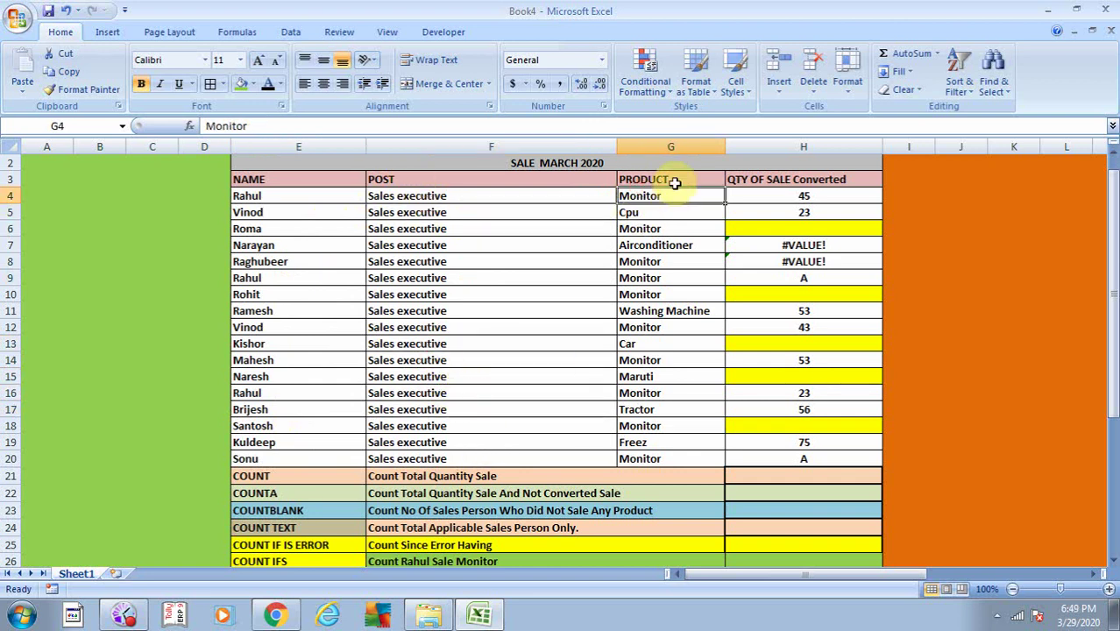
click(670, 228)
click(670, 262)
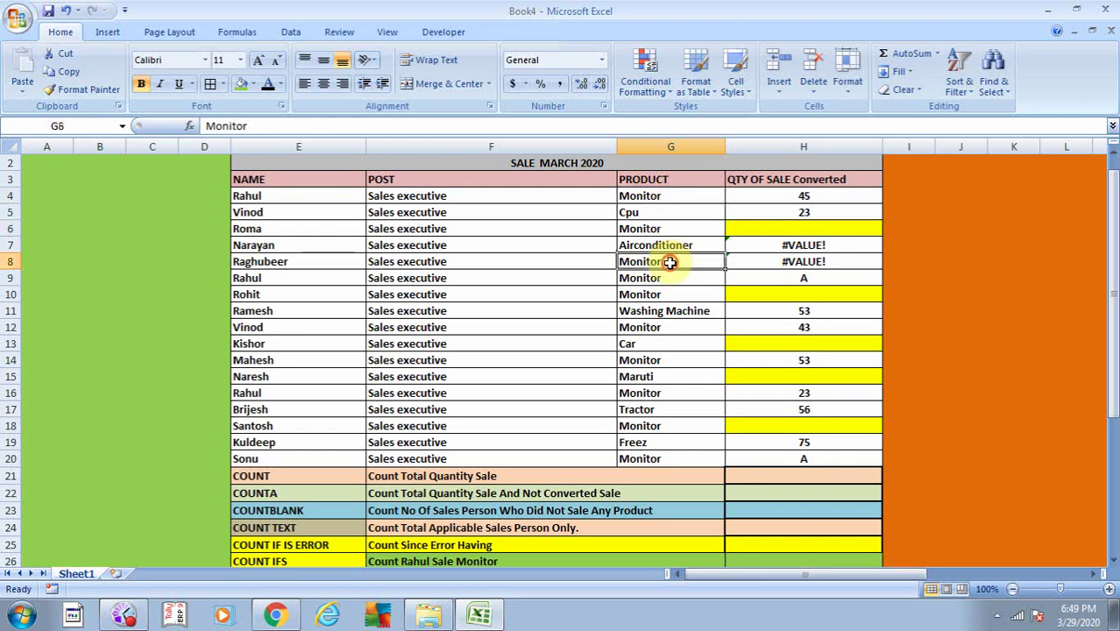
click(645, 194)
click(653, 245)
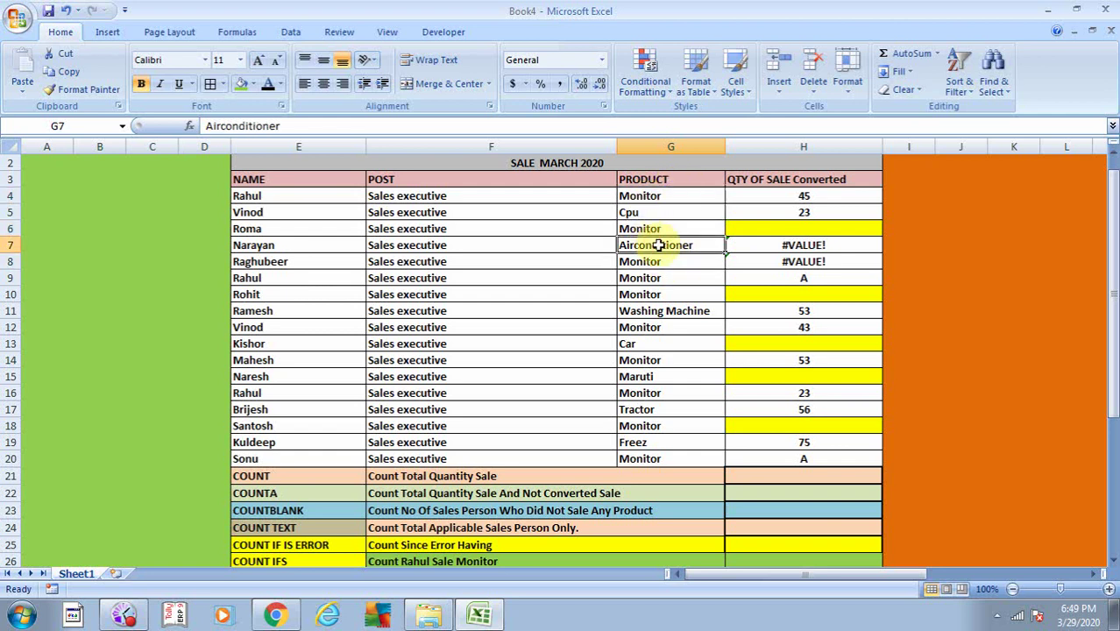
click(655, 360)
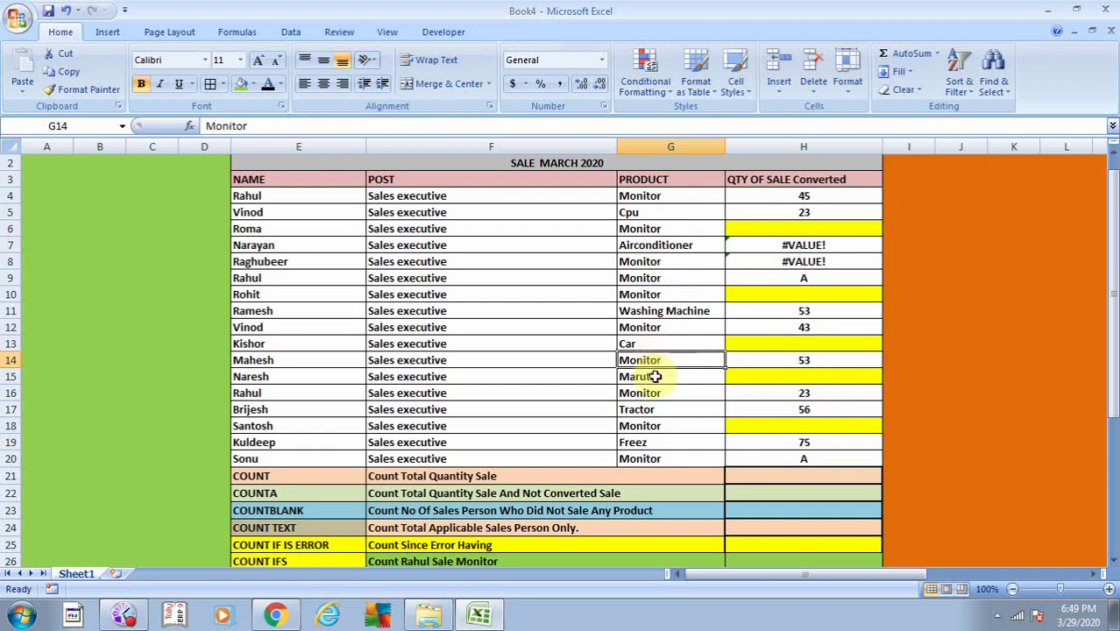
click(655, 376)
click(670, 408)
click(669, 443)
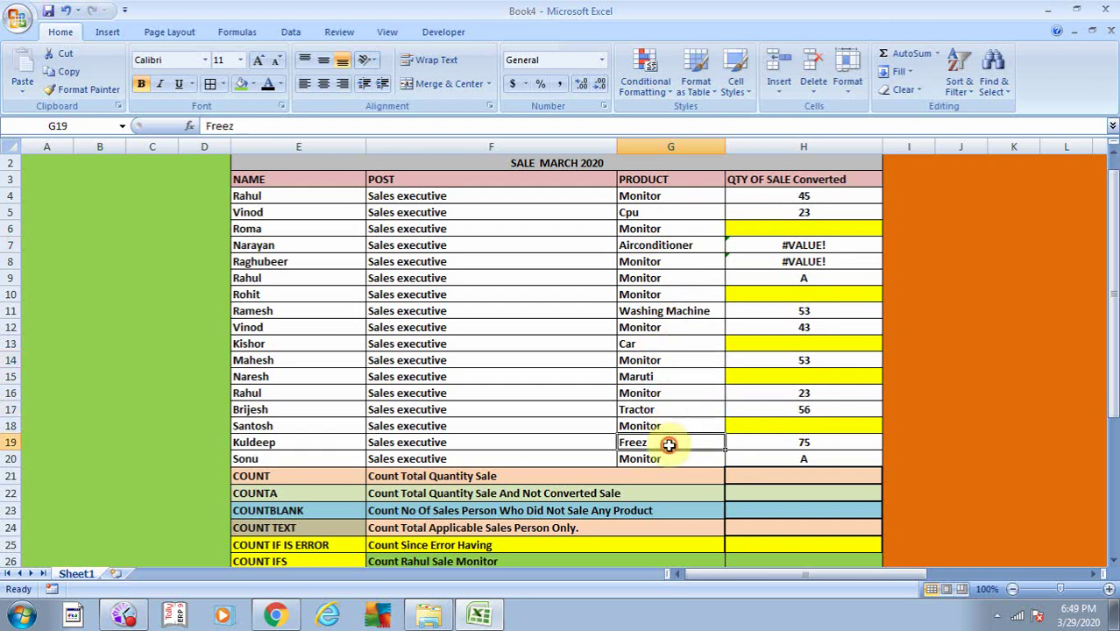
Step: Inspect the QTY OF SALE Converted column: error cells, numbers, blank H6 and text 'A' in H20
click(787, 183)
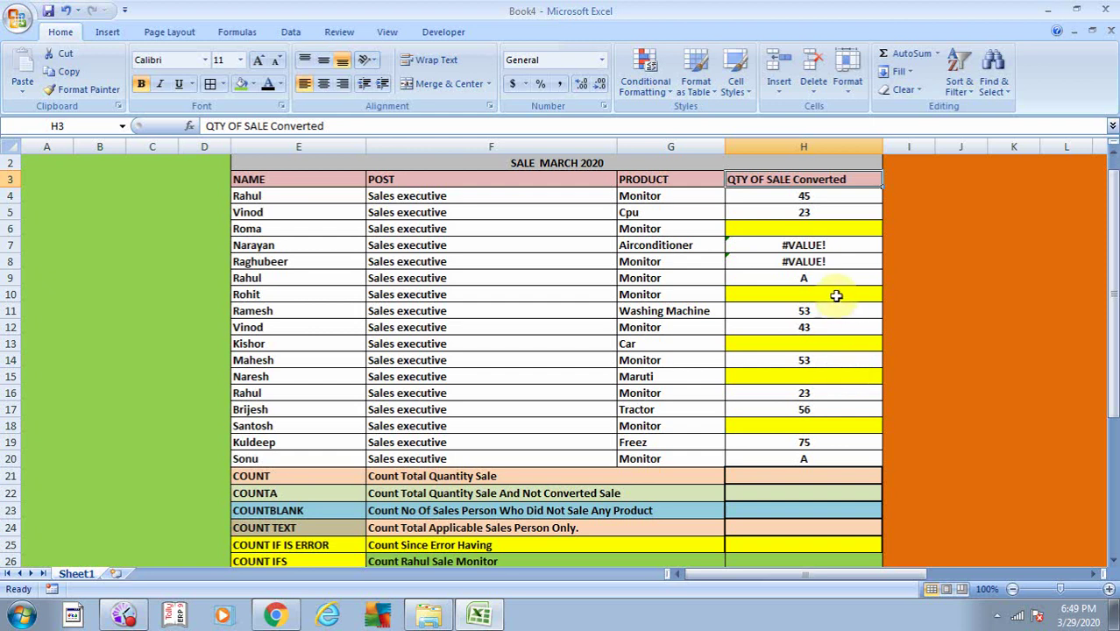
click(825, 261)
click(836, 212)
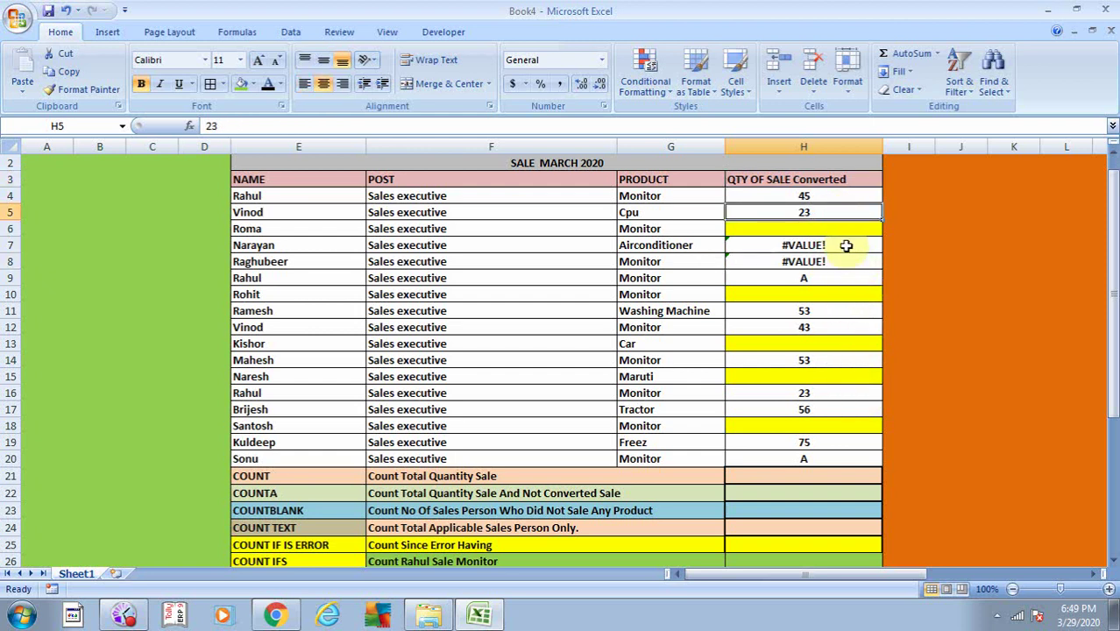
click(838, 452)
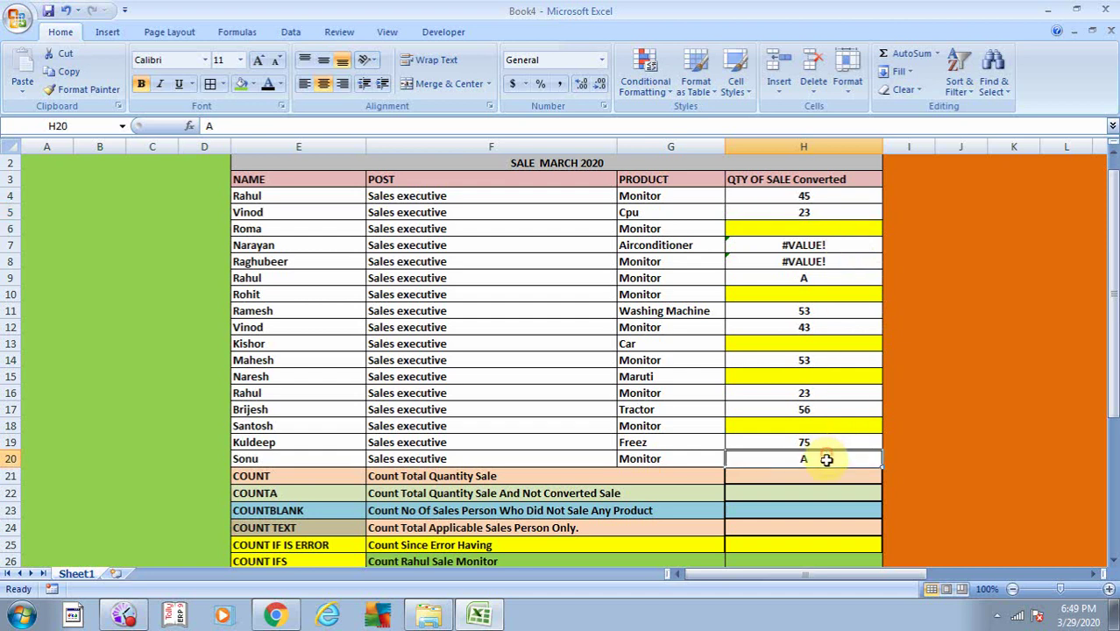
click(838, 368)
click(833, 328)
click(838, 232)
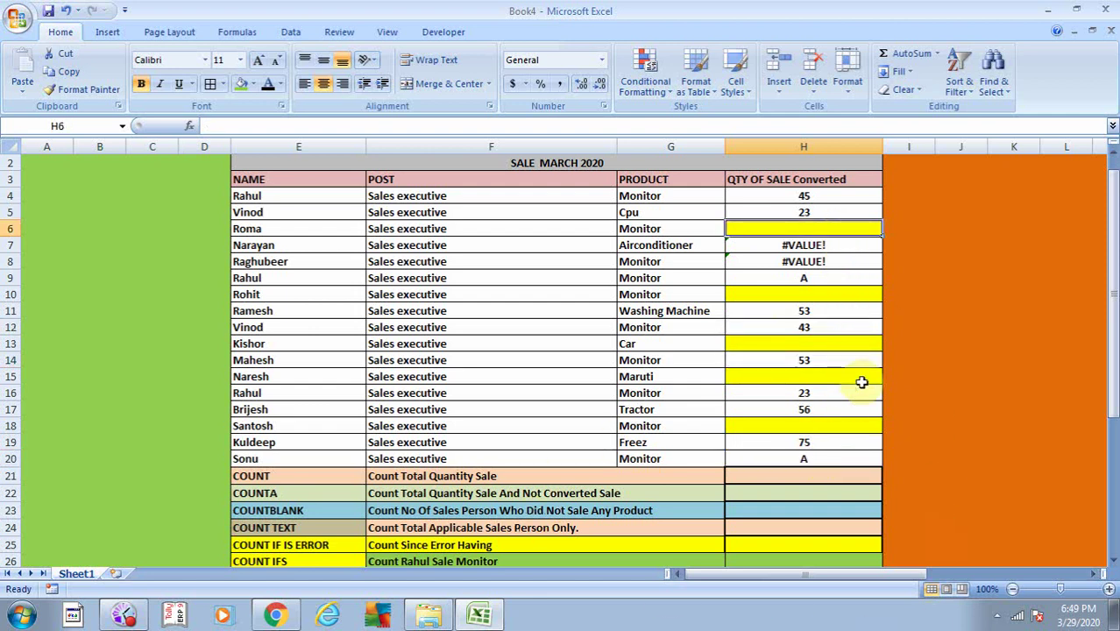
click(815, 461)
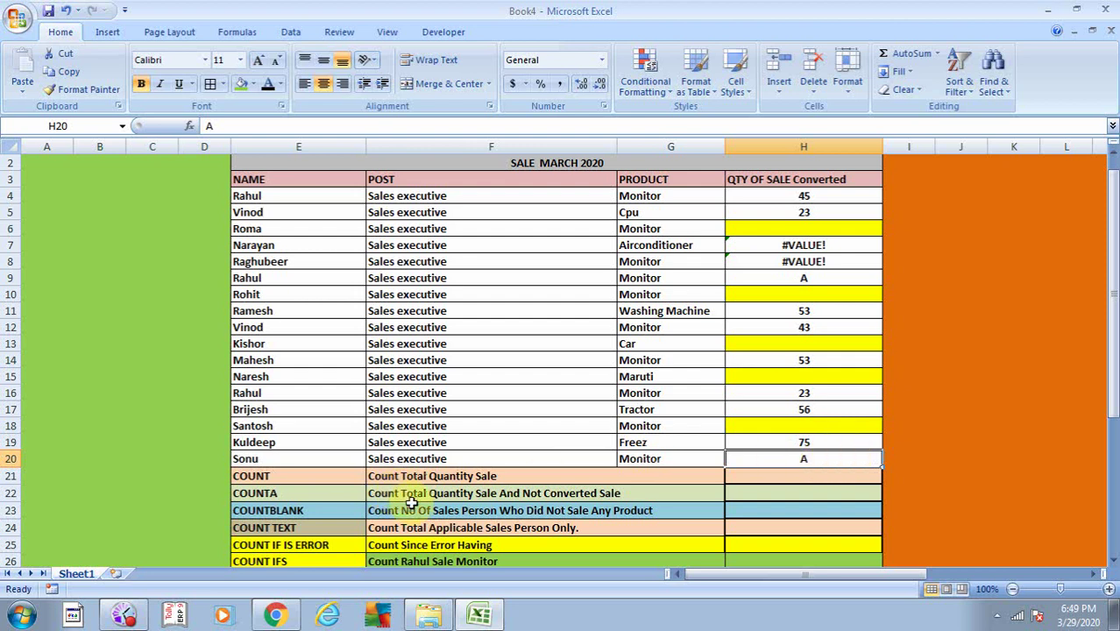
Step: Move from the COUNT label to result cell H21 and enter an equals sign
click(280, 475)
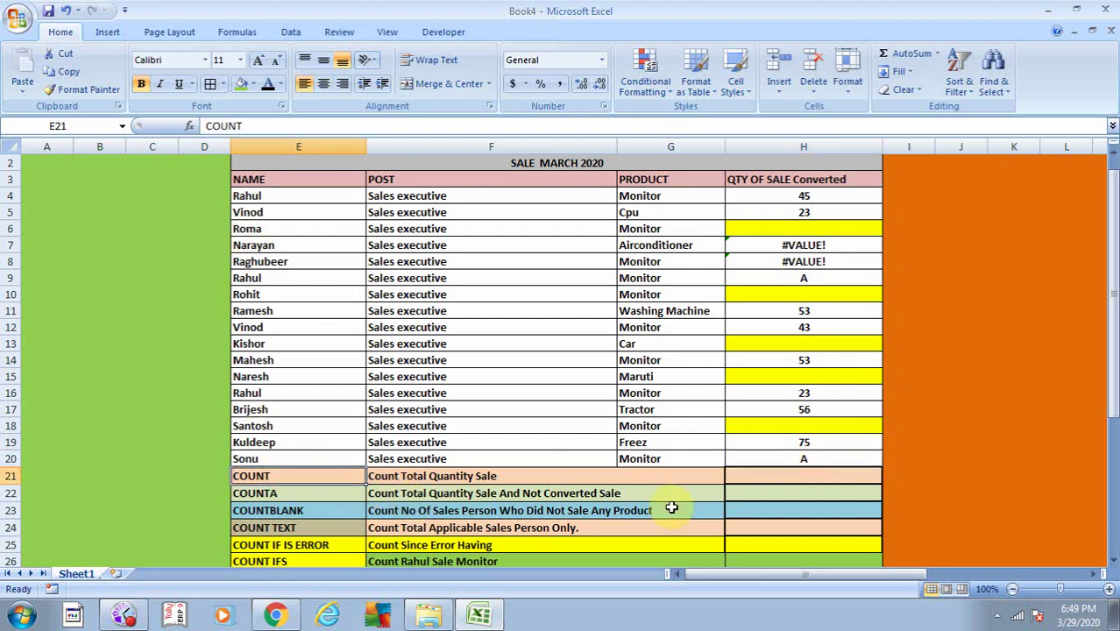
key(Right)
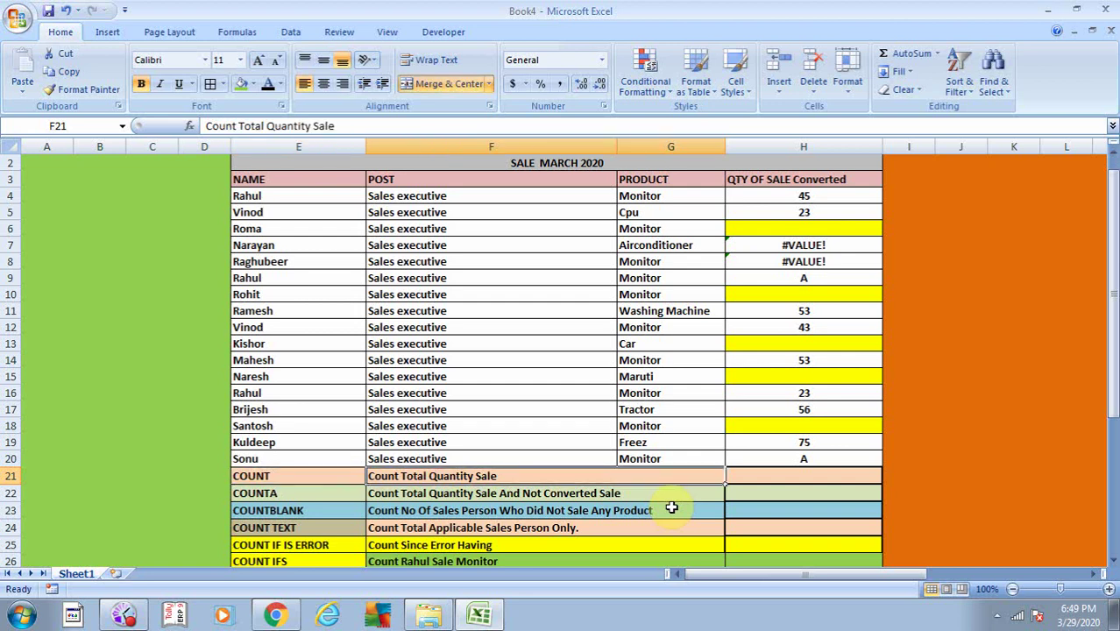
key(Right)
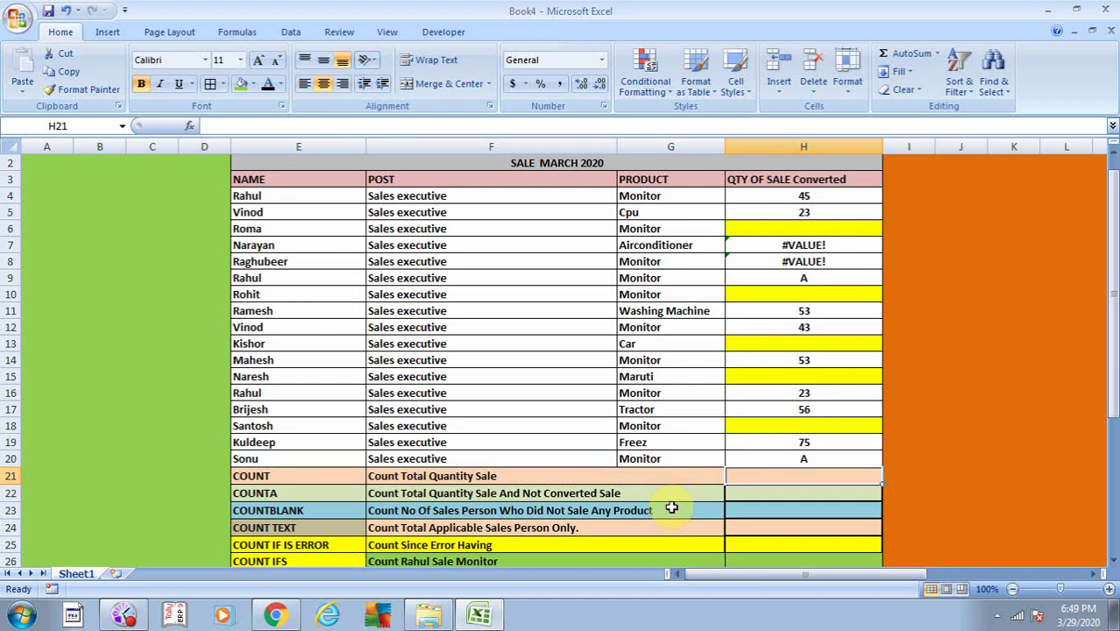
key(Left)
key(Left)
key(Right)
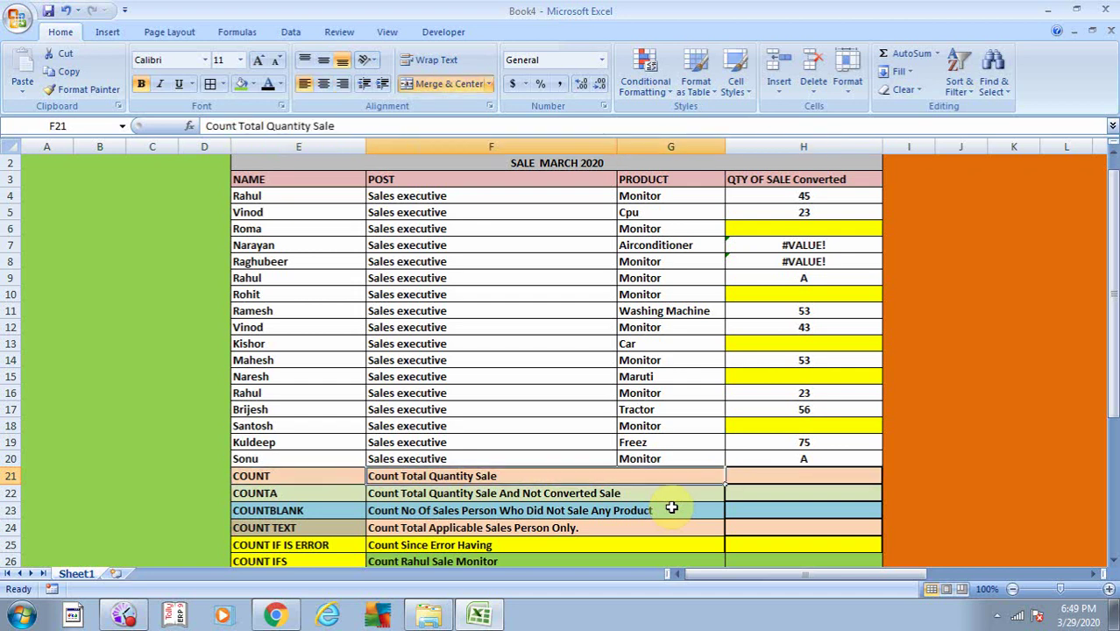
key(Right)
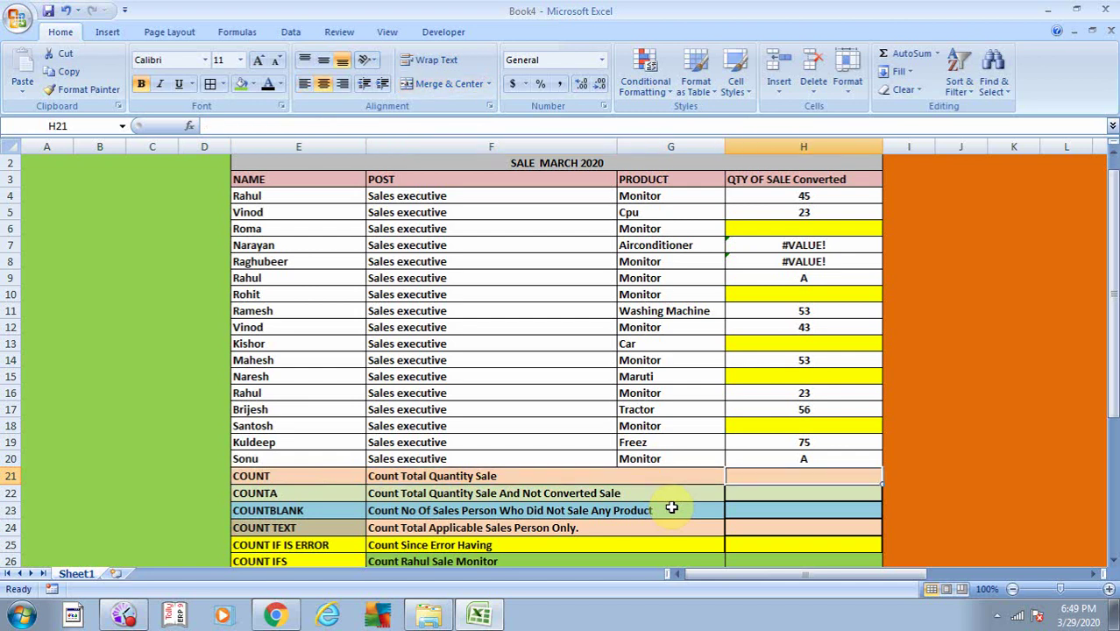
text(=)
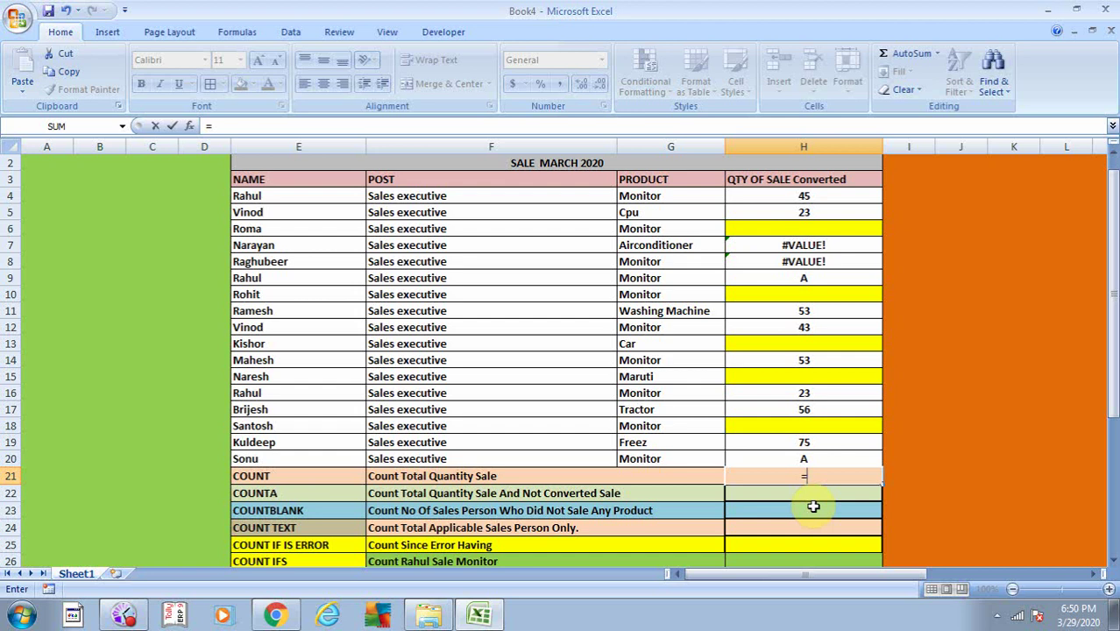
Step: Restart H21's formula as =COUNT(H4:H20), which returns 8
click(509, 478)
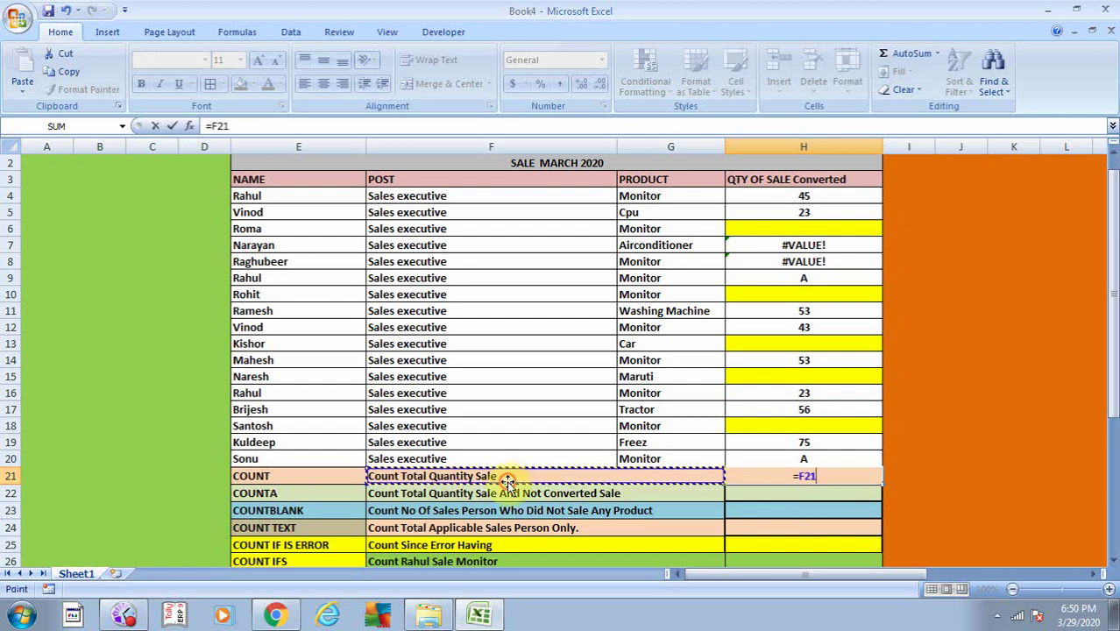
key(Escape)
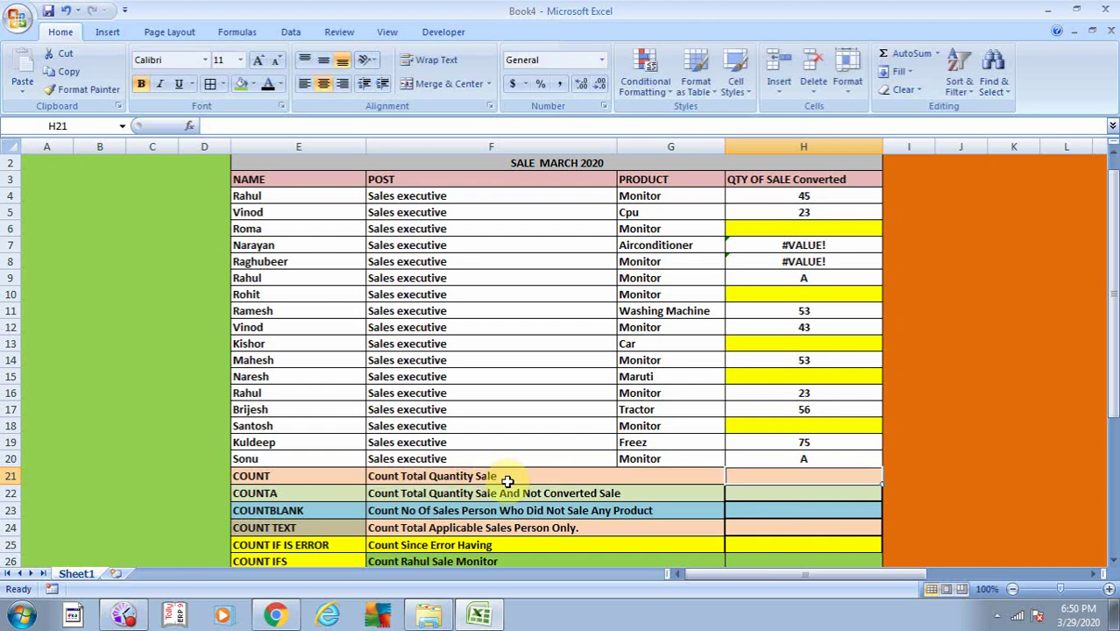
key(Right)
key(Left)
text(=CO)
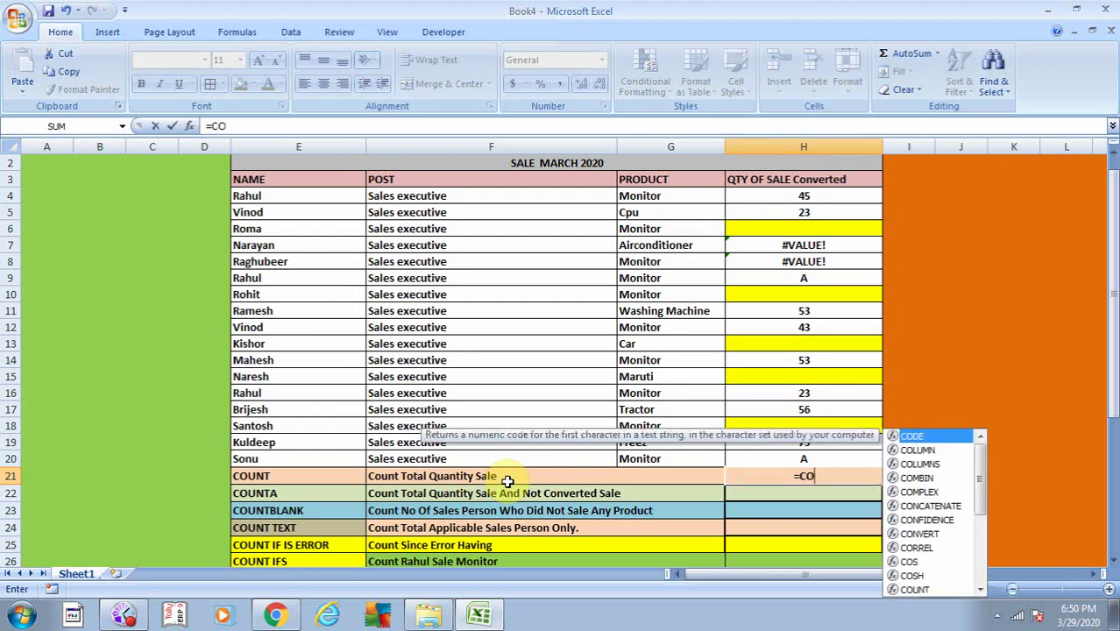
text(UNT()
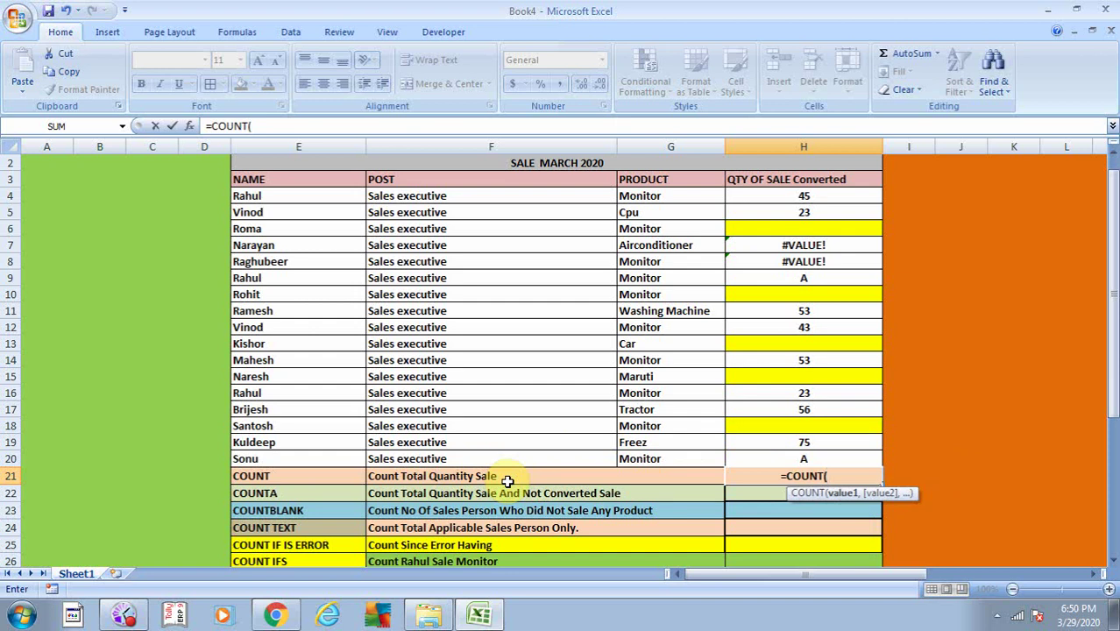
drag(745, 458, 763, 201)
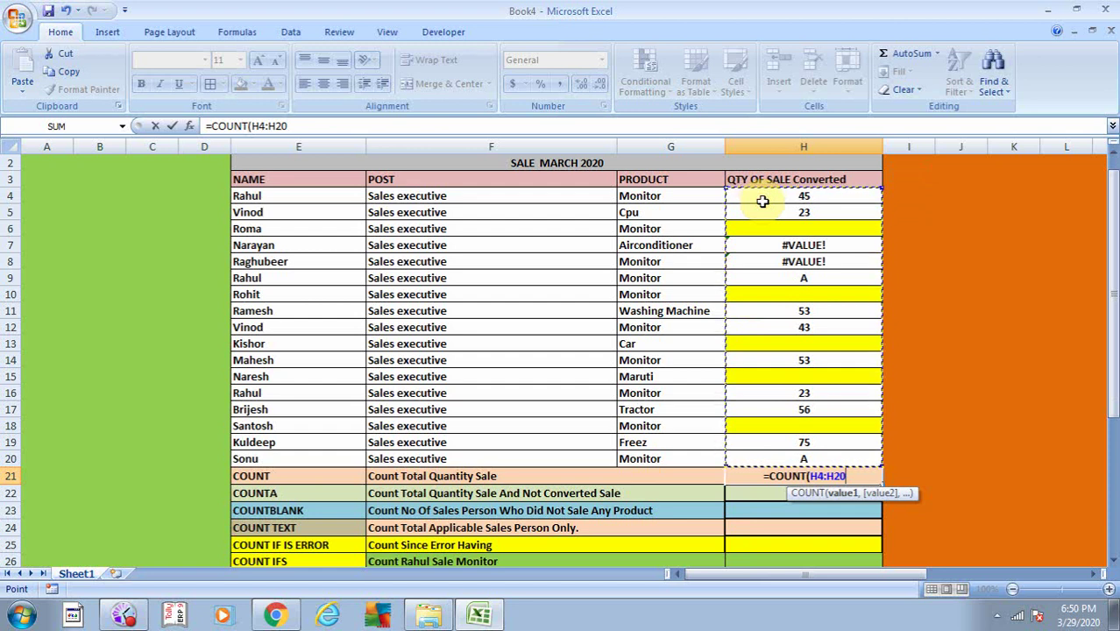
text())
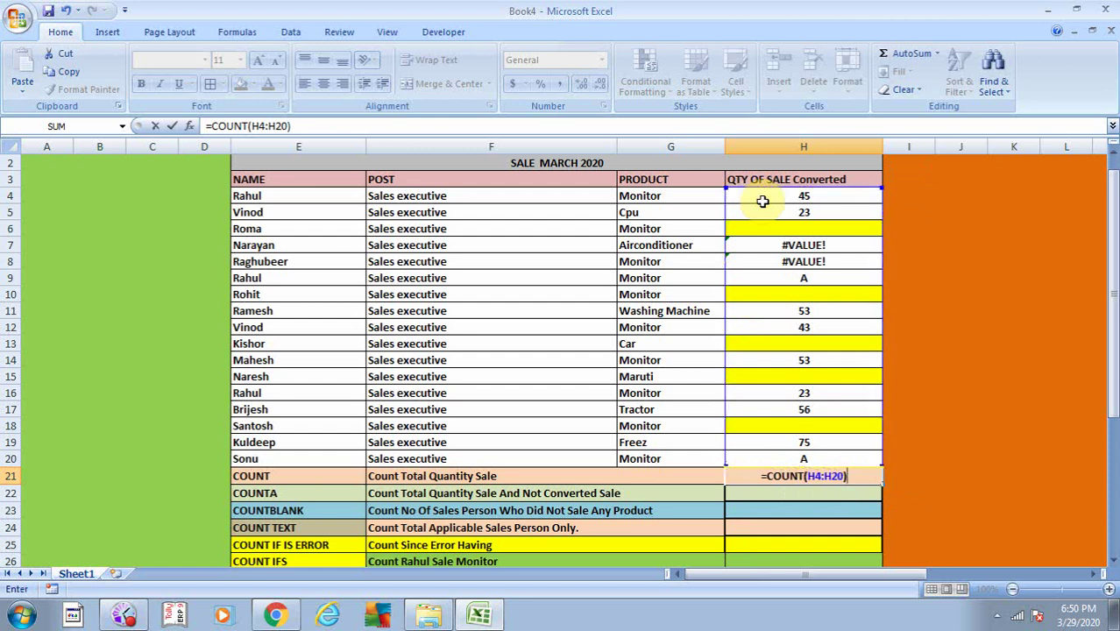
key(Return)
key(Up)
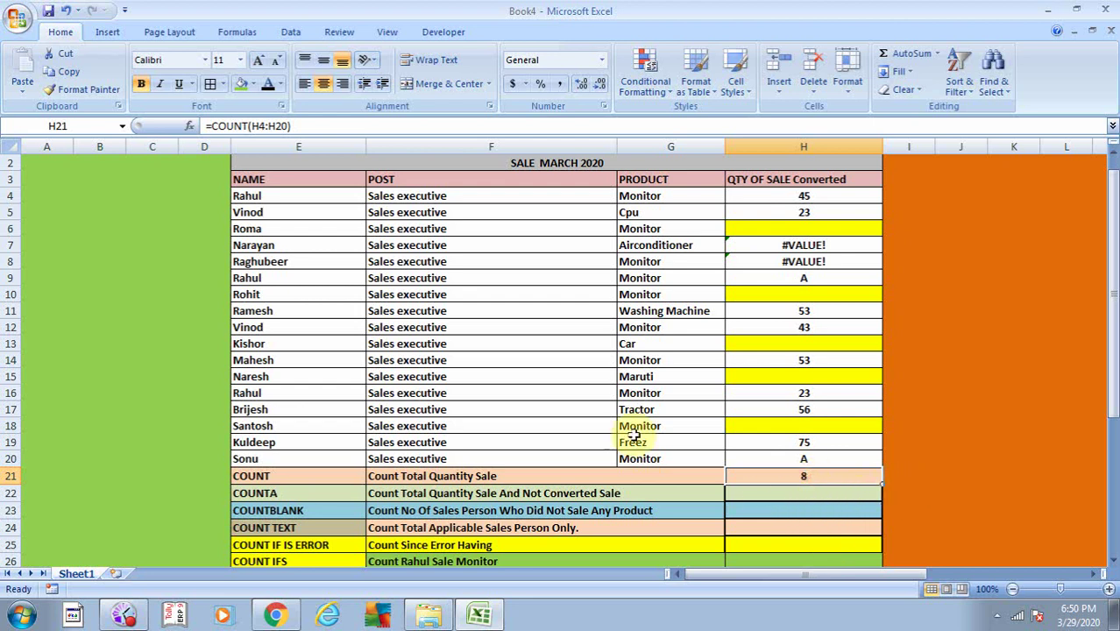
Step: Check the eight numeric quantity cells from H4 to H19, then begin a formula in H22
click(730, 200)
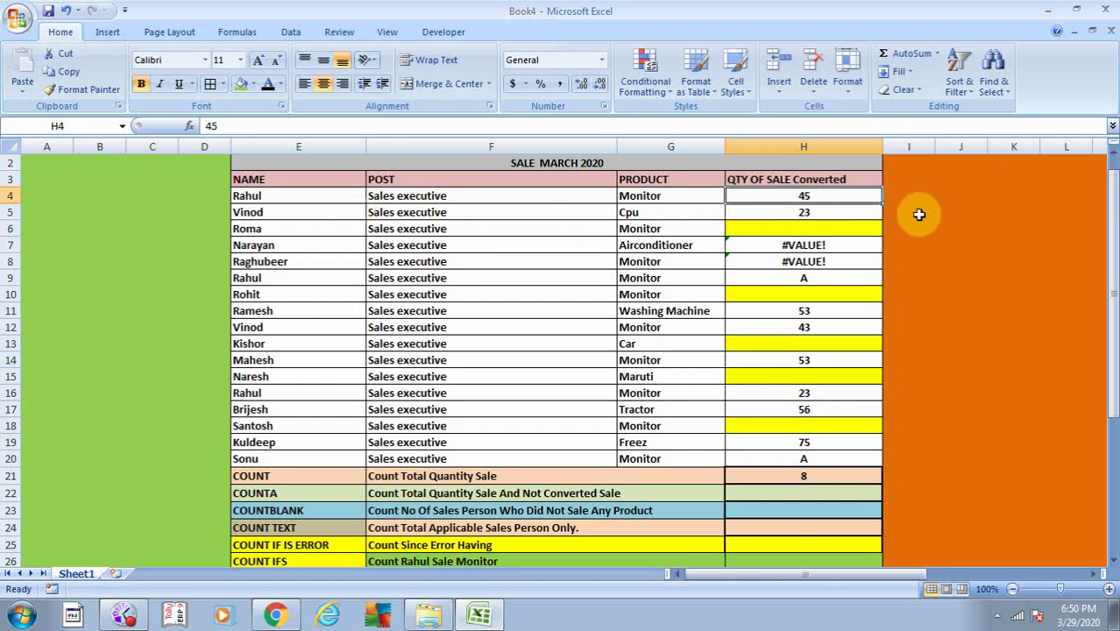
click(802, 215)
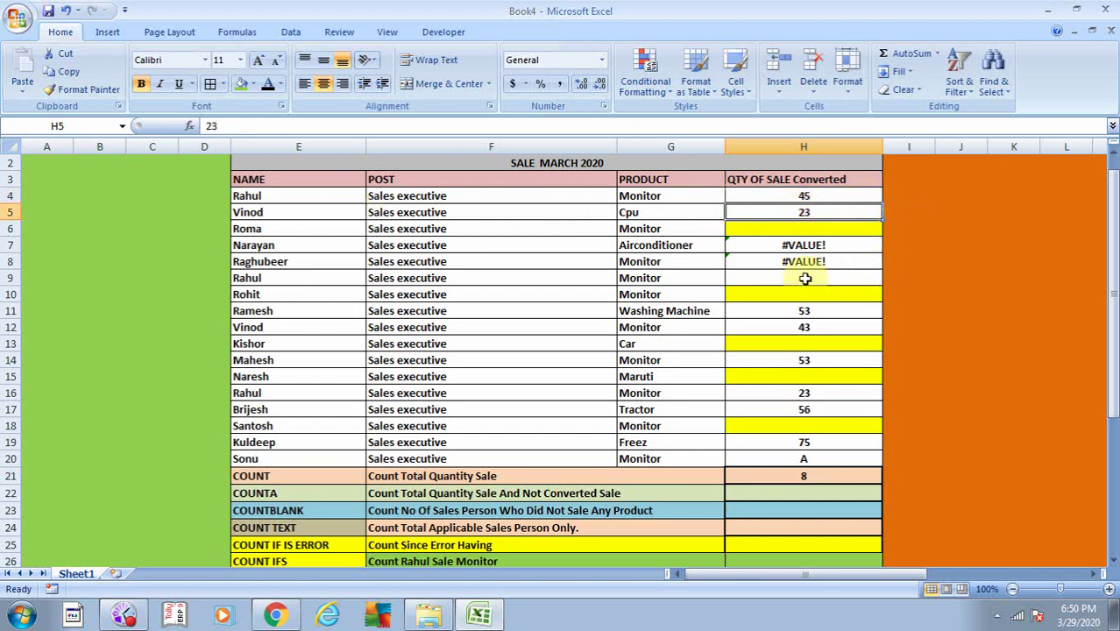
text(A)
click(802, 309)
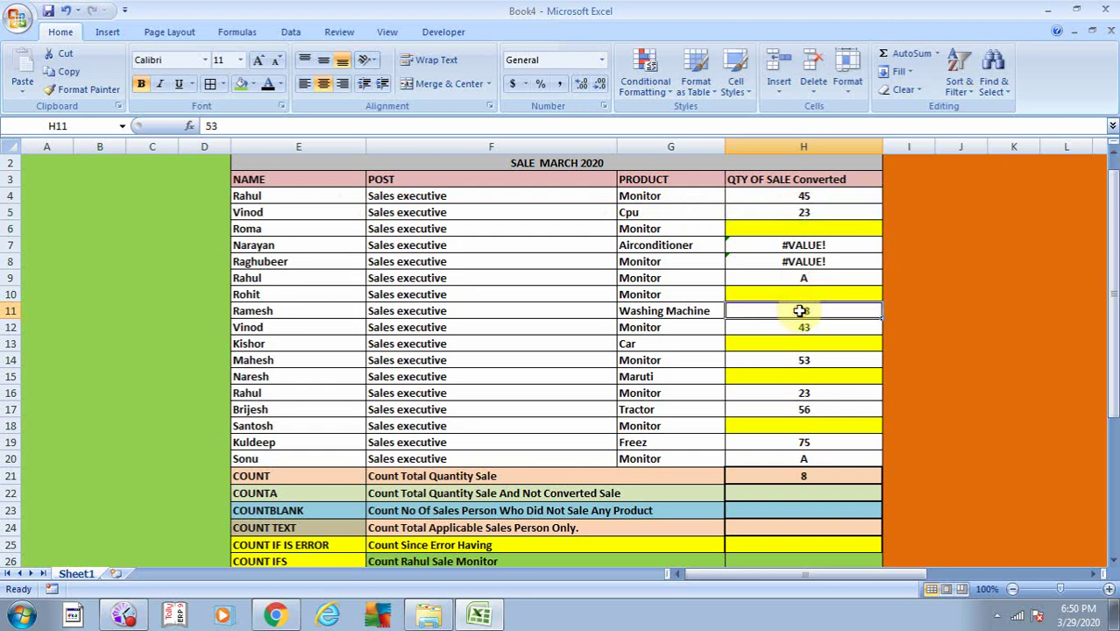
click(815, 321)
click(806, 359)
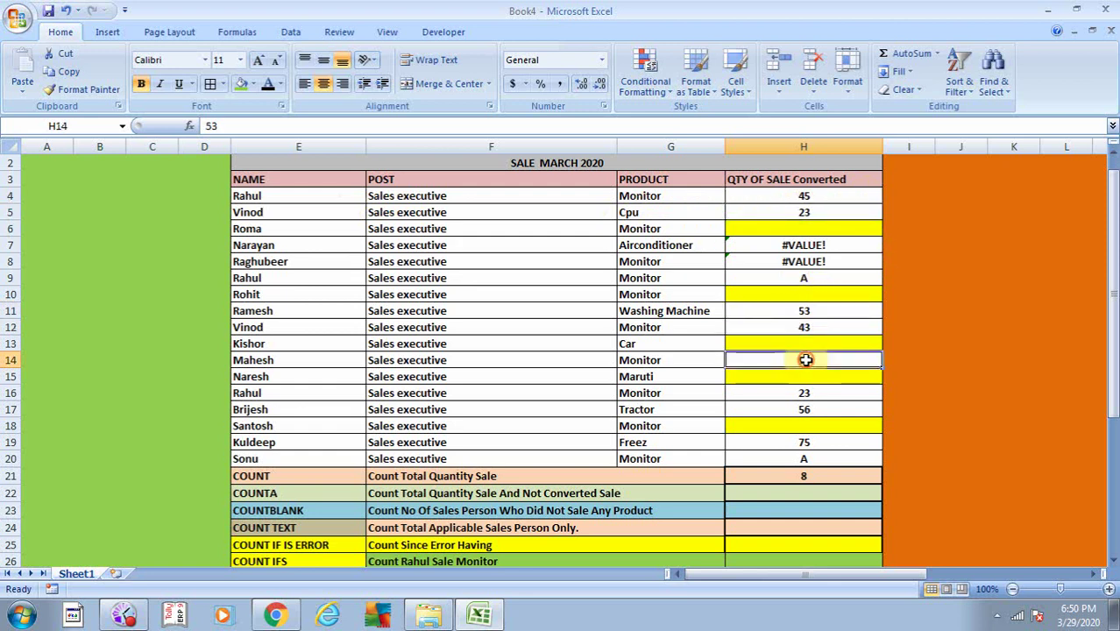
click(820, 394)
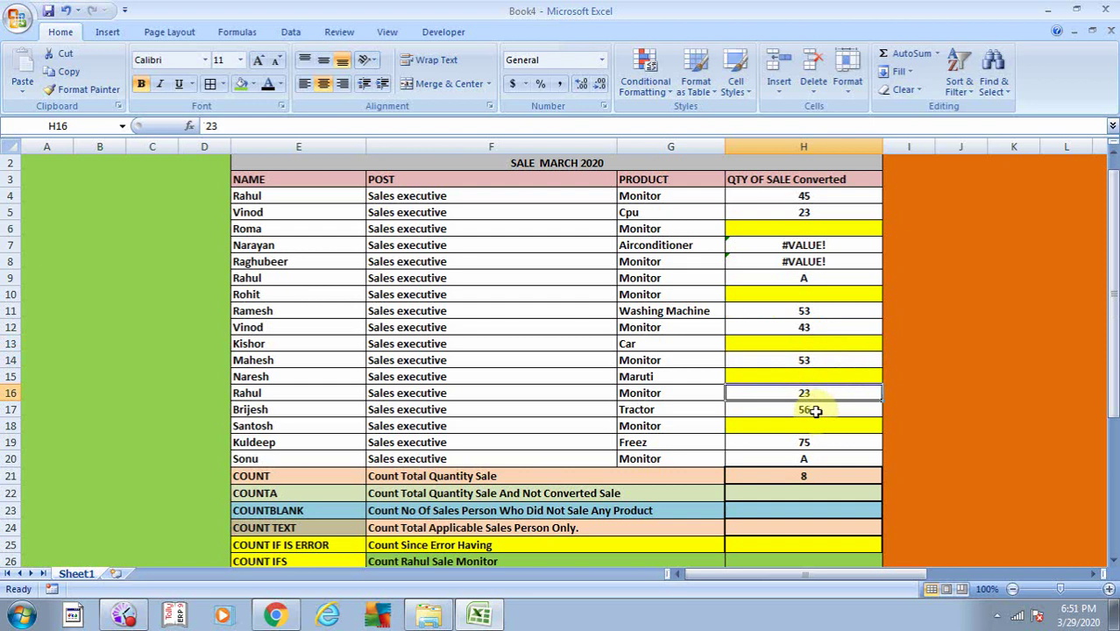
click(815, 411)
click(815, 443)
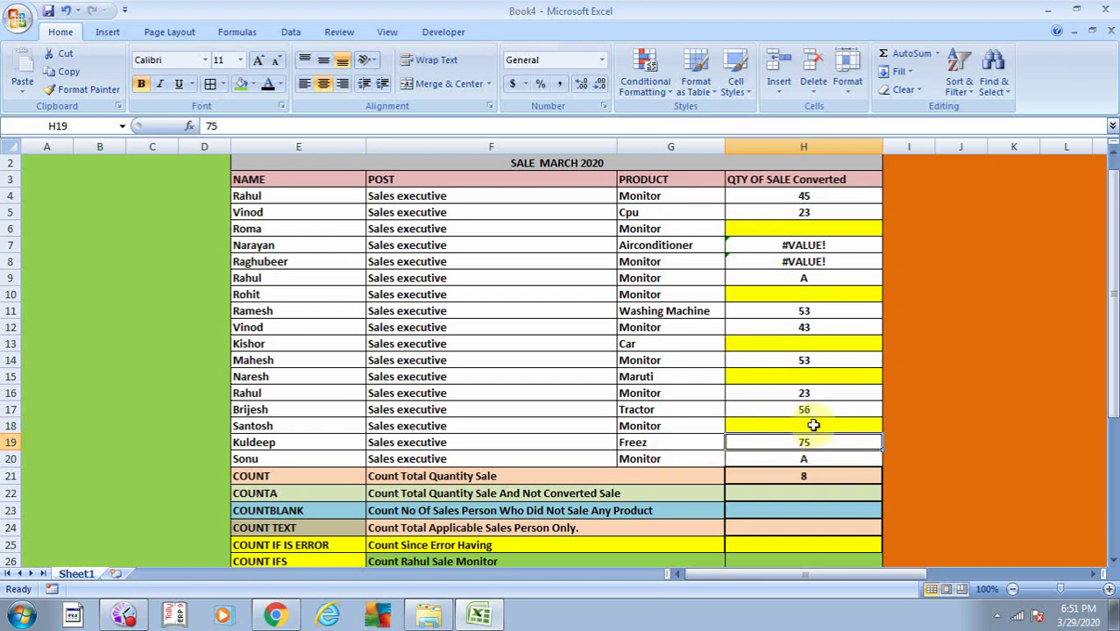
click(795, 494)
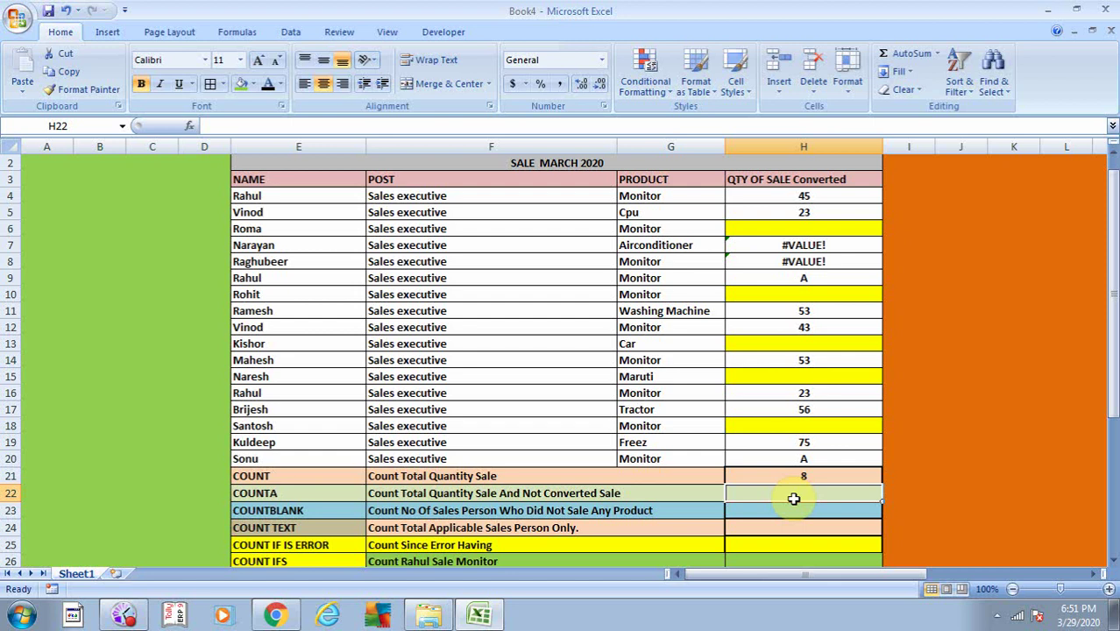
text(=)
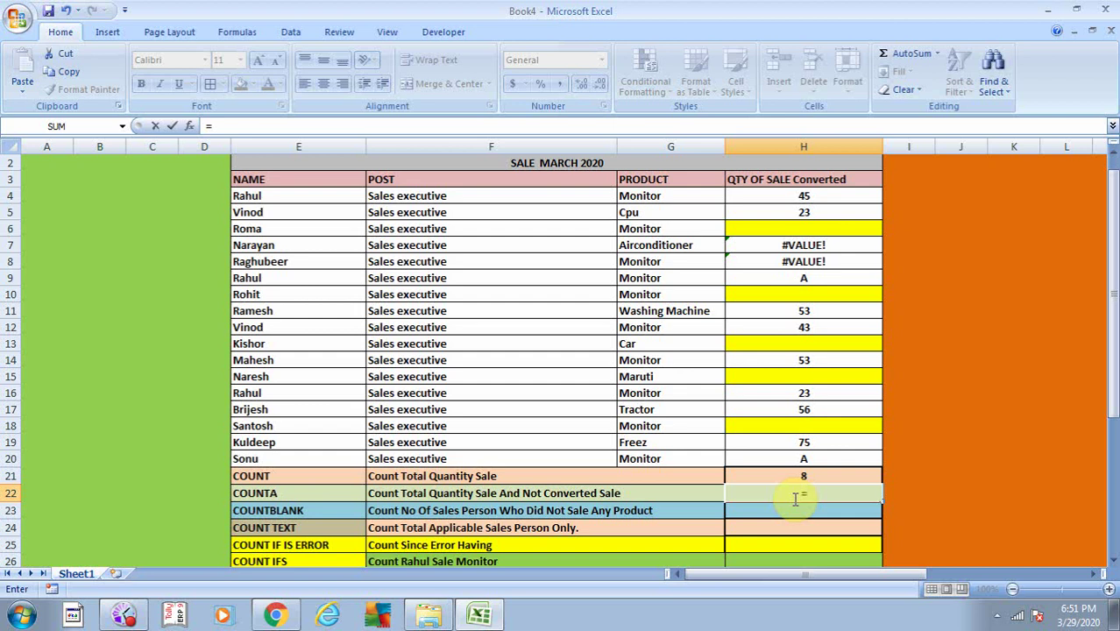
Step: Enter =COUNTA(H4:H20) in H22 via autocomplete, giving 12
text(C)
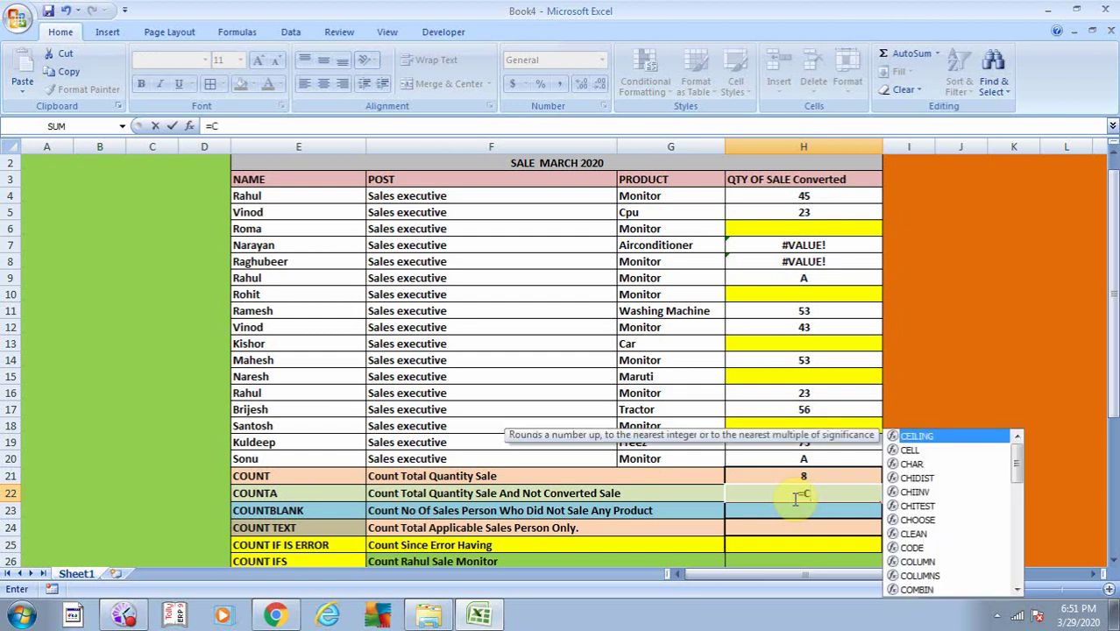
text(OUNT)
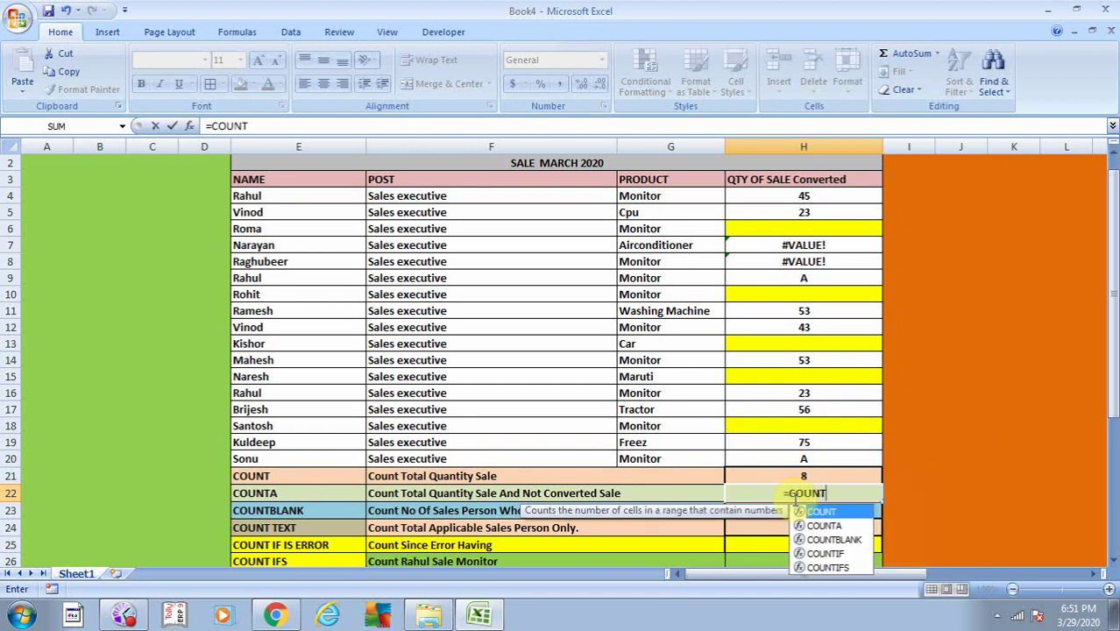
key(Down)
key(Tab)
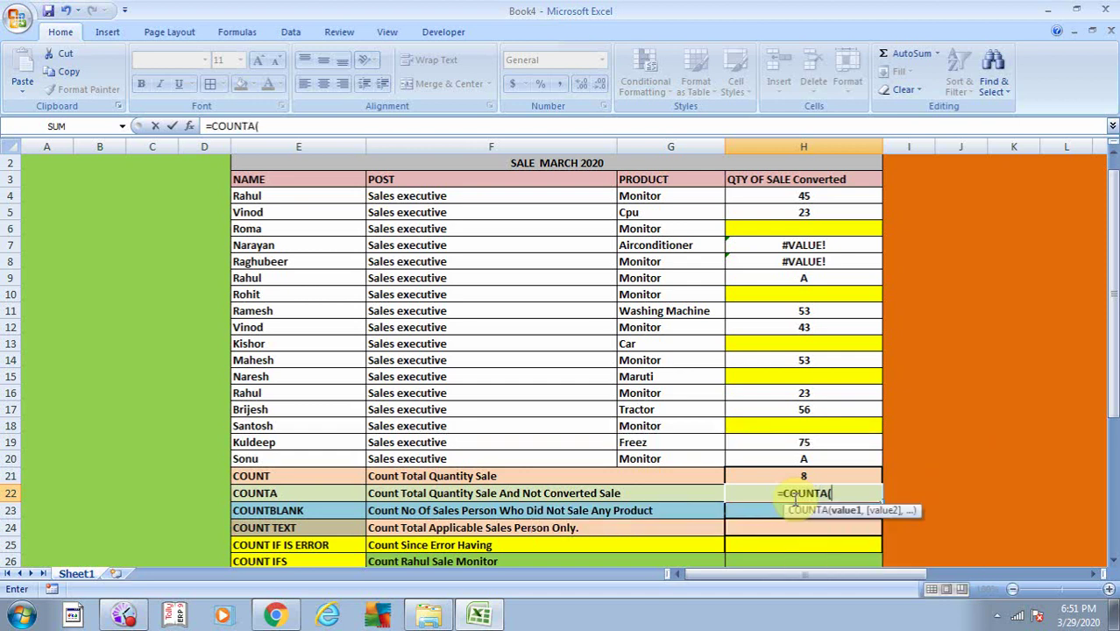
click(744, 455)
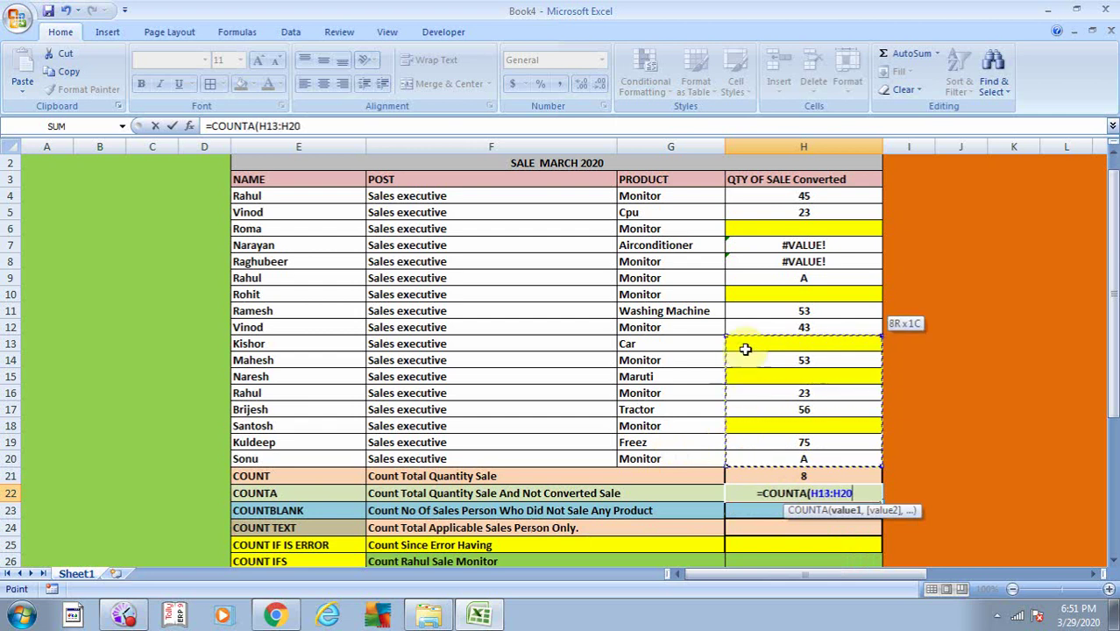
drag(744, 455, 762, 197)
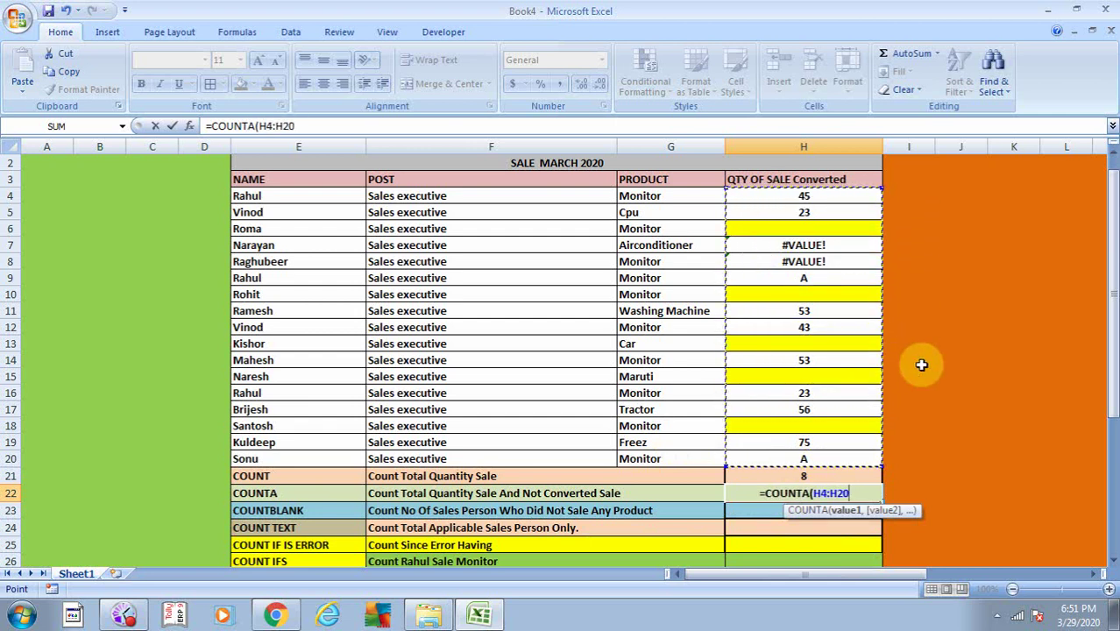
text())
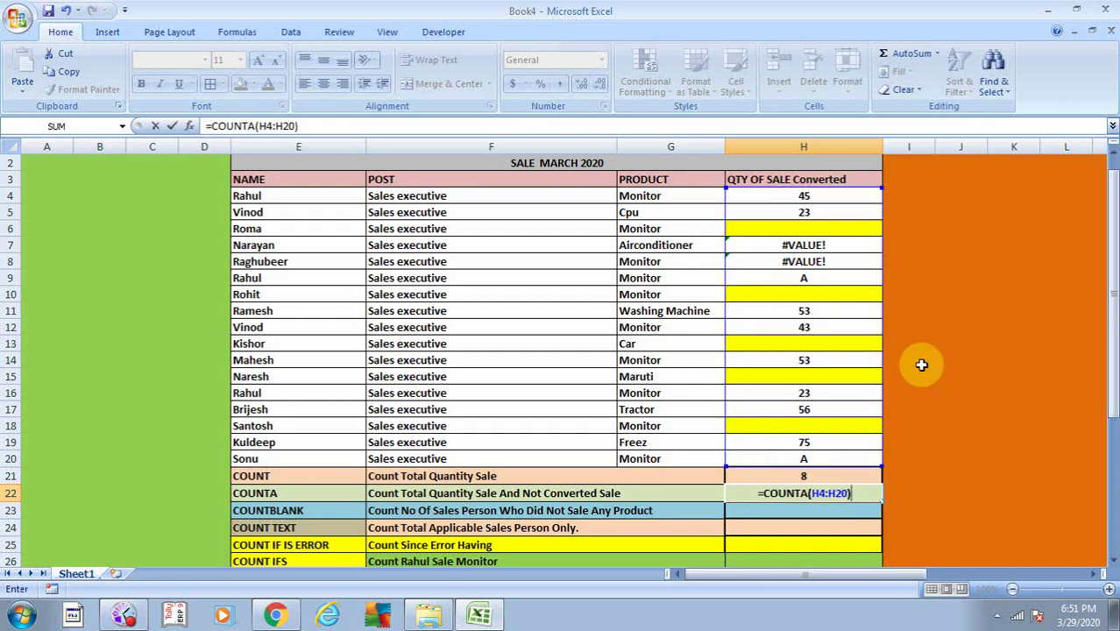
key(Return)
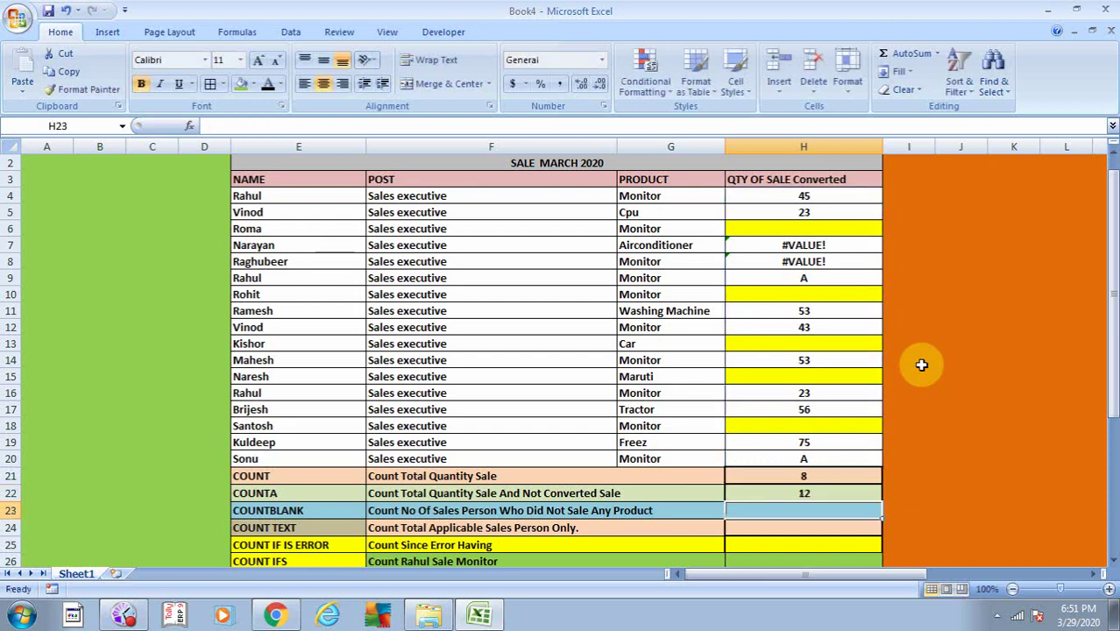
click(832, 486)
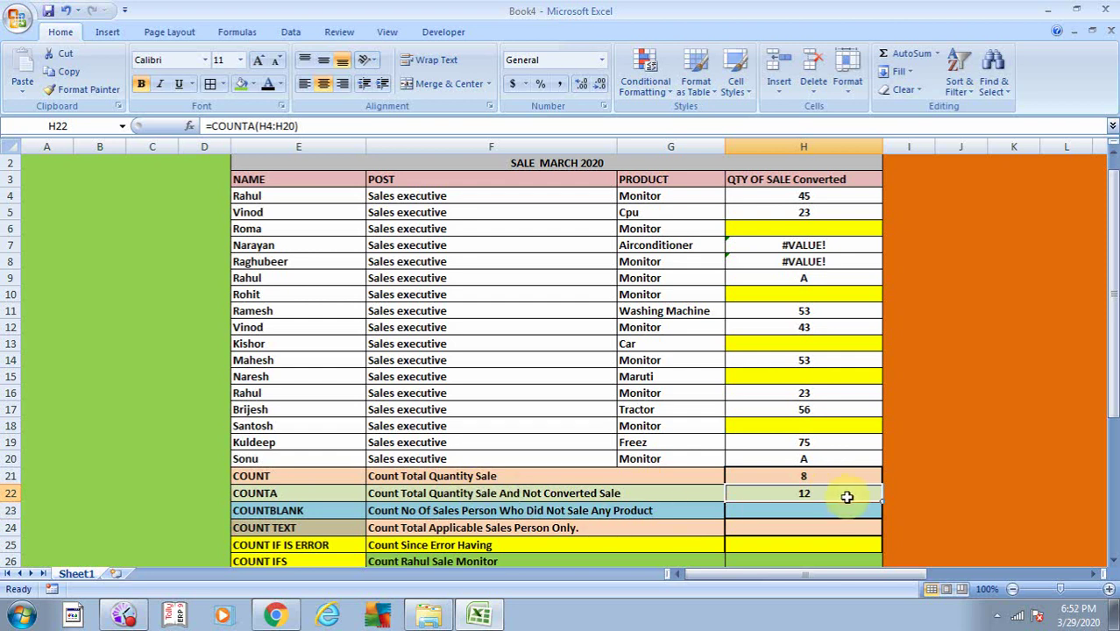
click(633, 493)
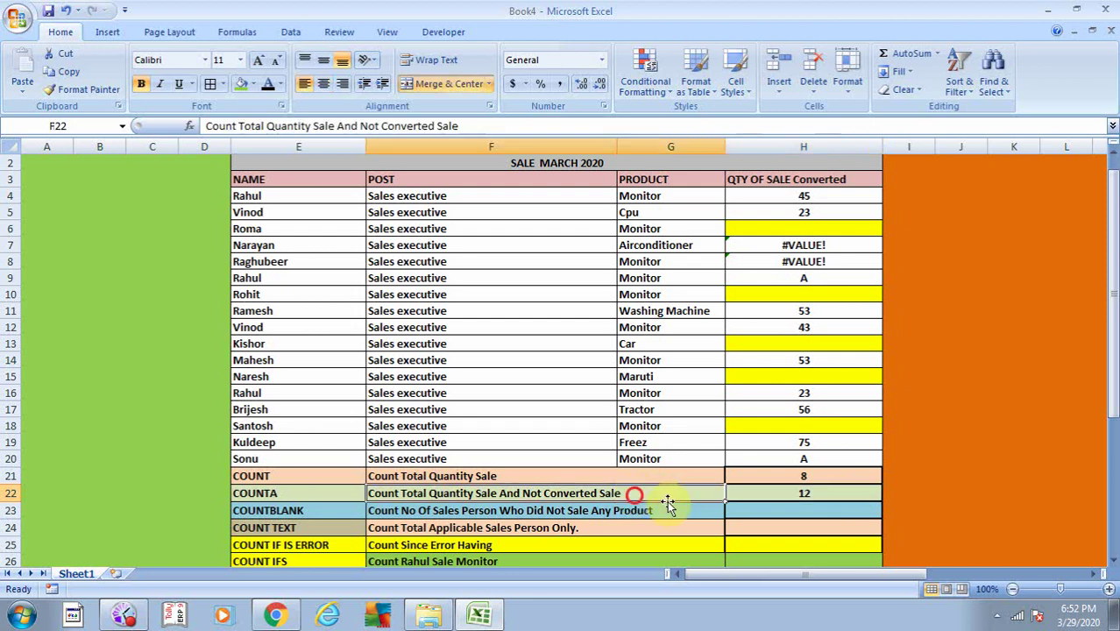
click(812, 494)
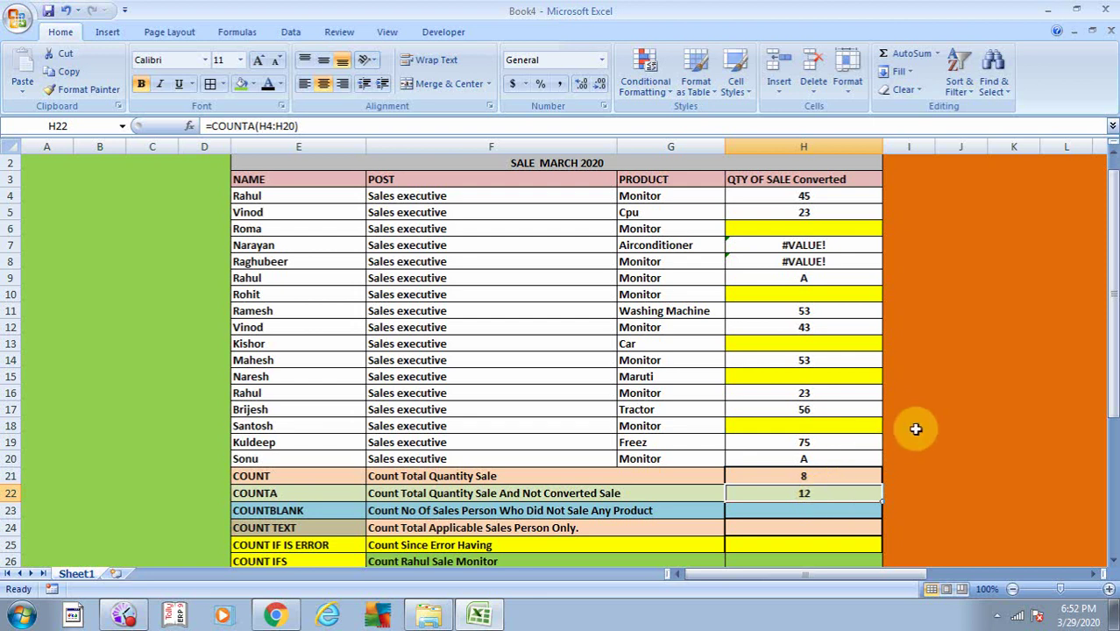
click(804, 198)
click(814, 210)
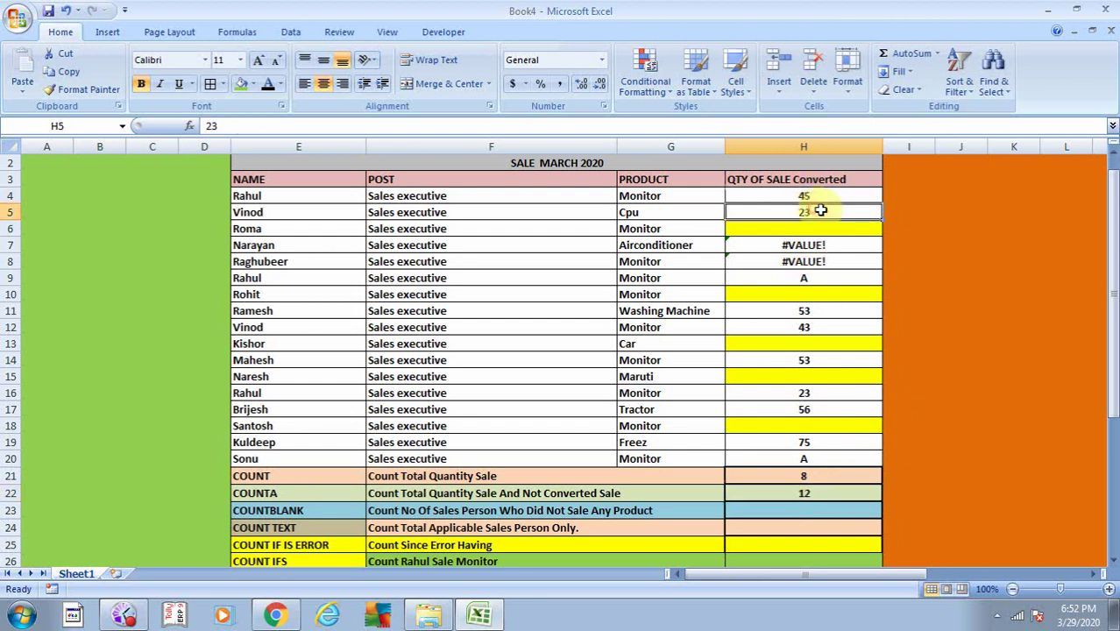
click(839, 248)
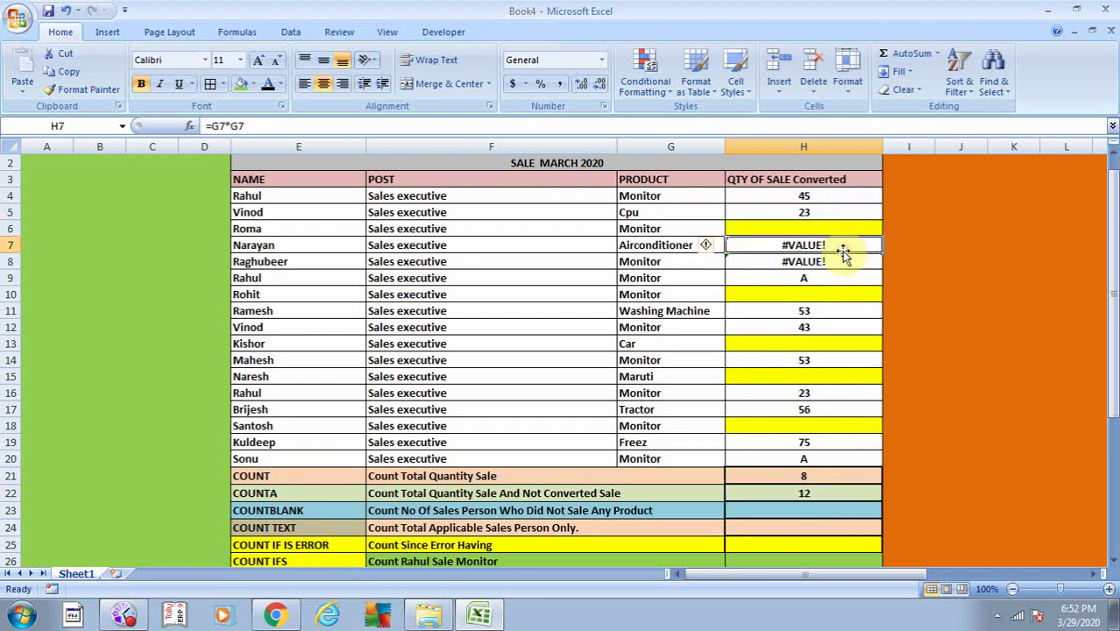
click(834, 259)
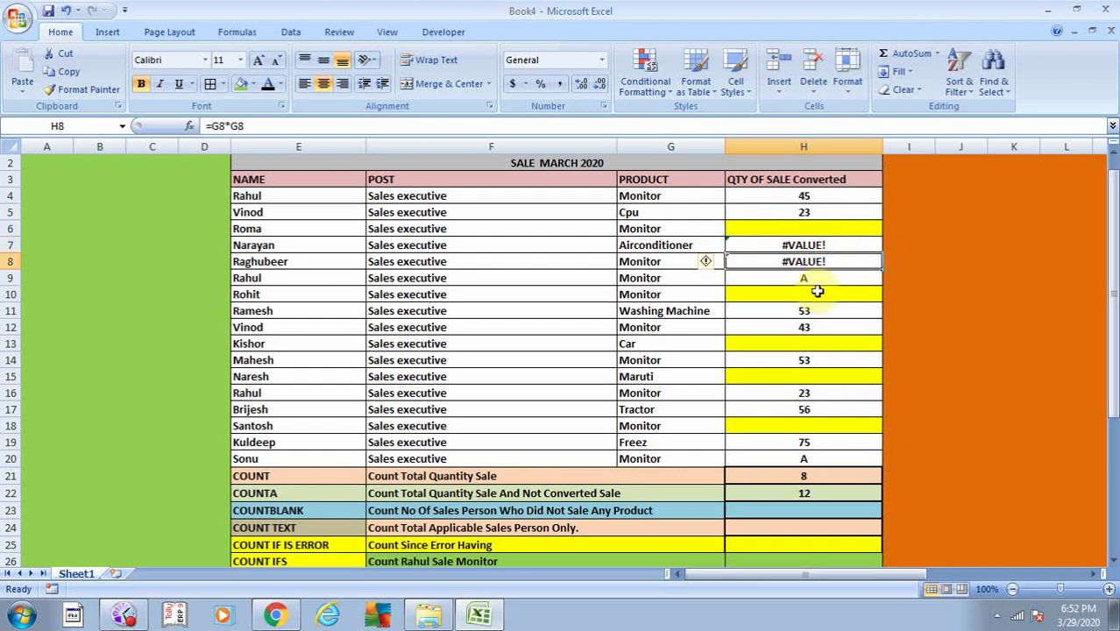
click(813, 279)
click(810, 311)
click(816, 327)
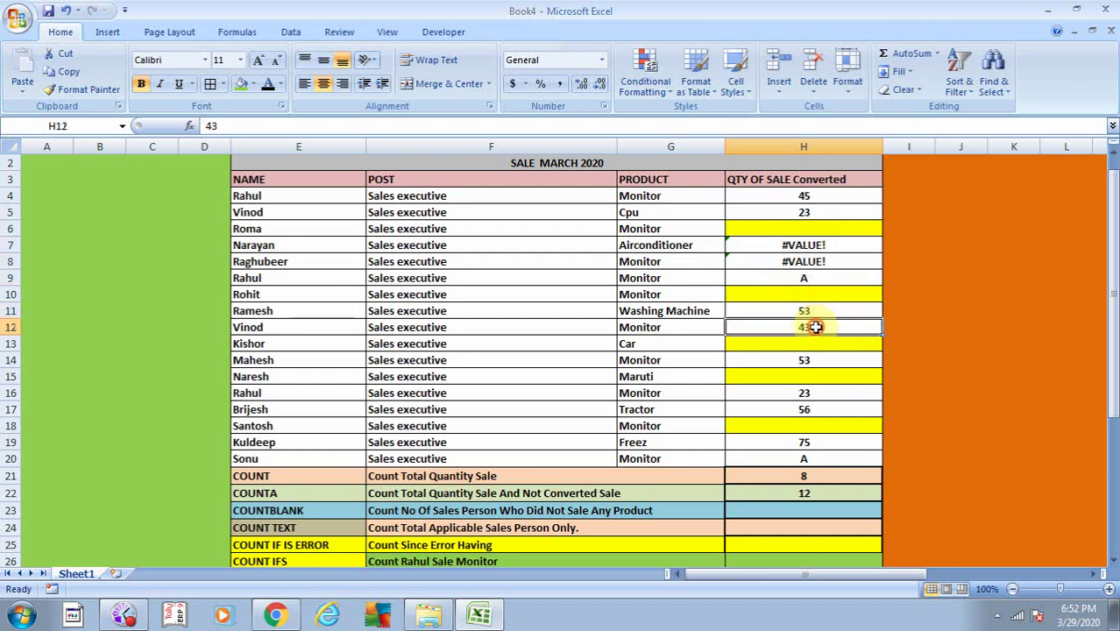
click(817, 361)
click(817, 393)
click(819, 410)
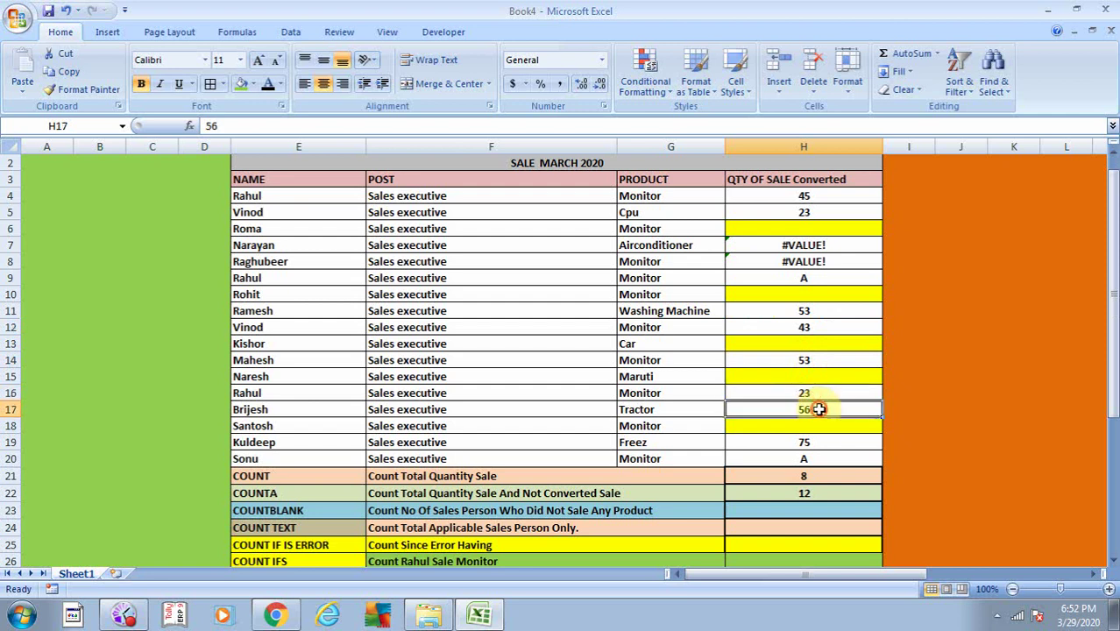
click(819, 443)
click(819, 458)
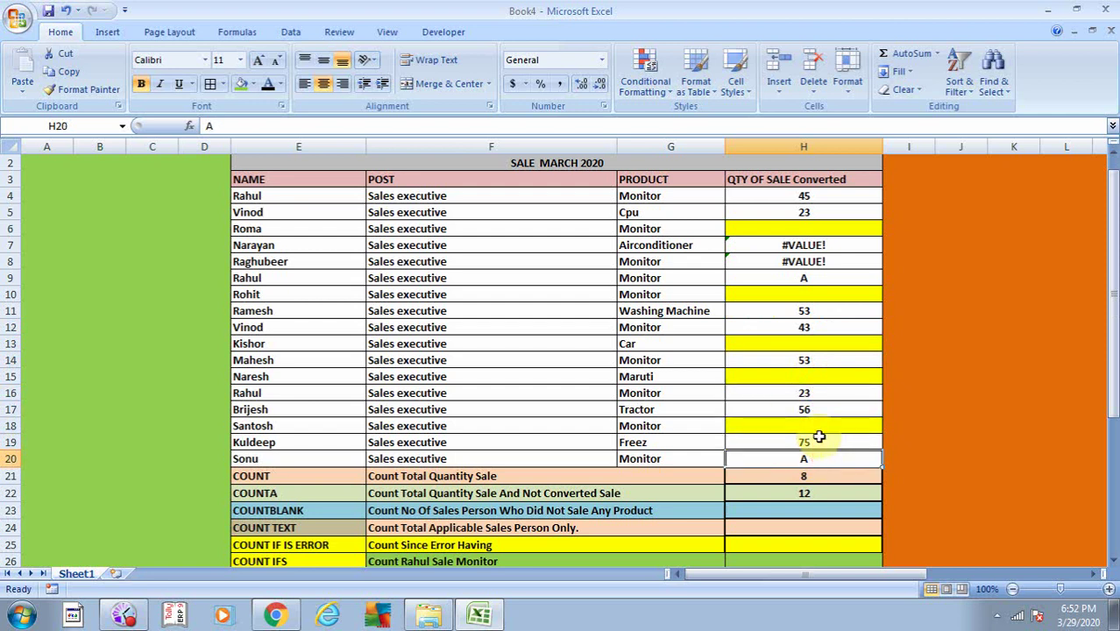
click(810, 490)
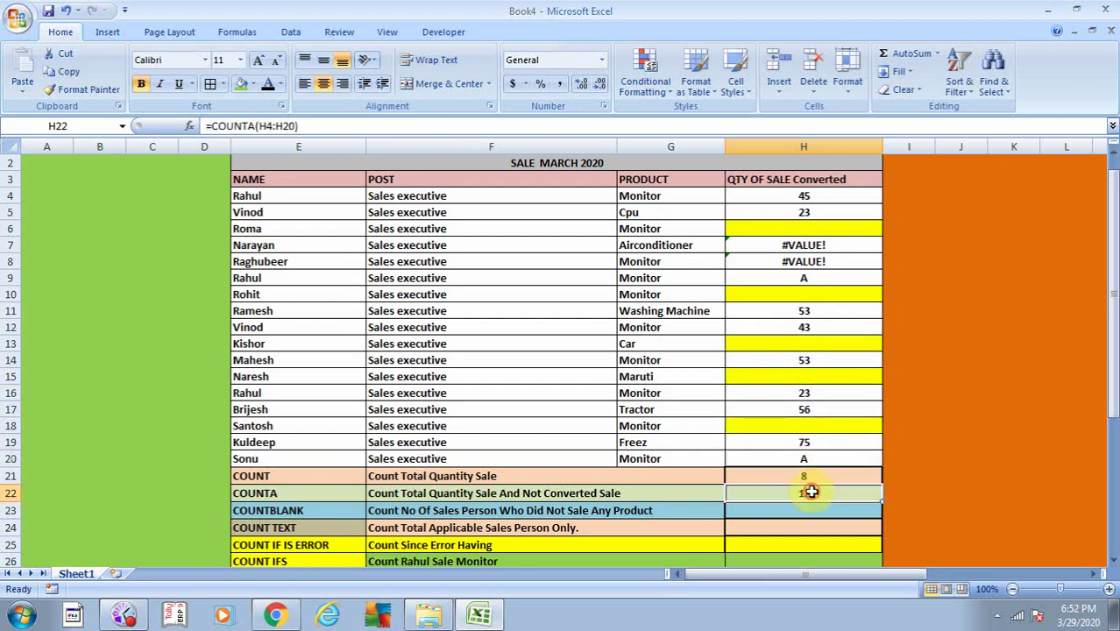
click(816, 446)
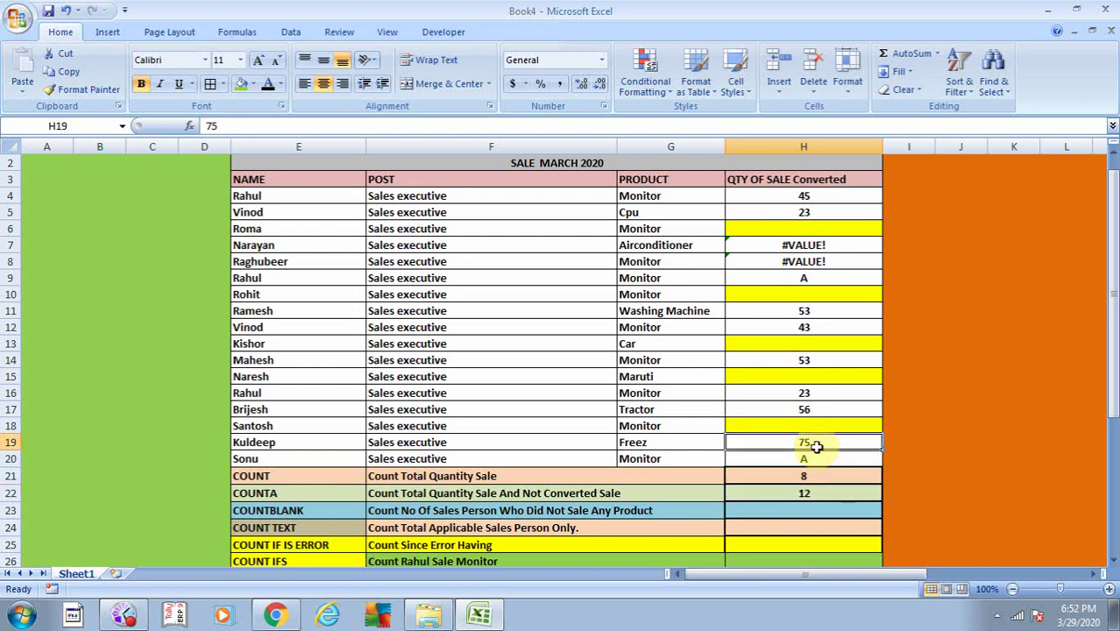
click(815, 464)
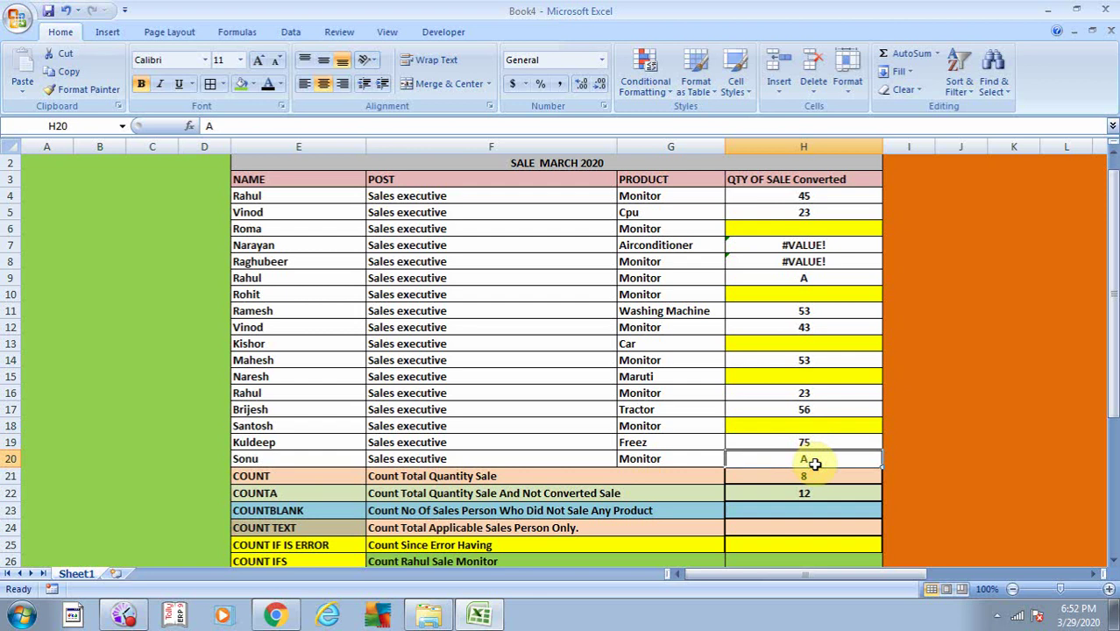
click(806, 261)
click(810, 248)
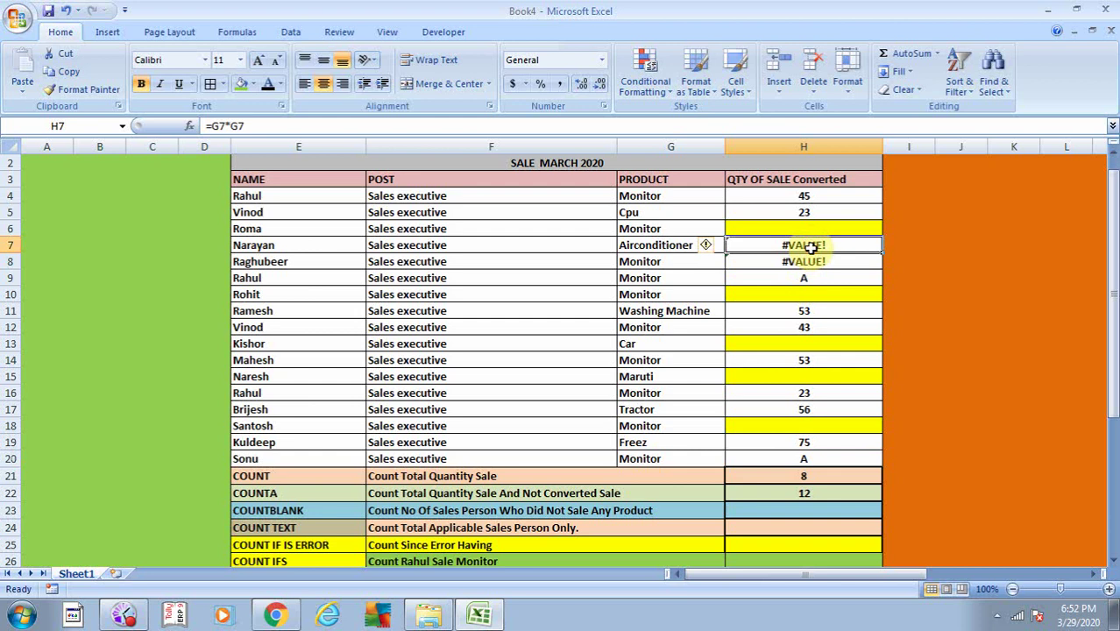
click(819, 260)
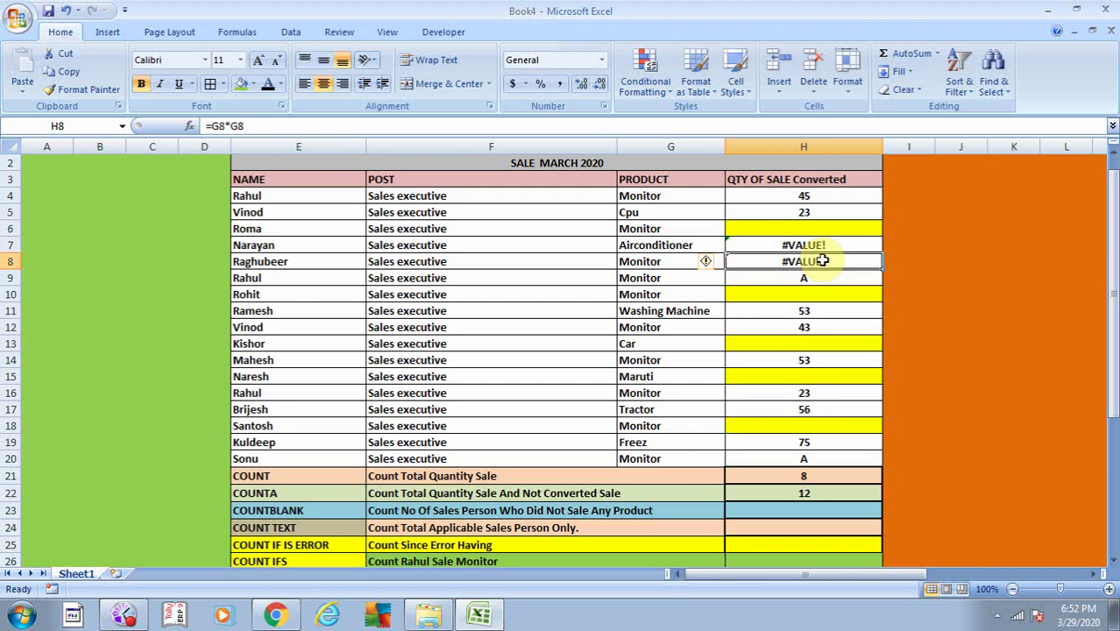
key(Down)
key(Down)
key(Down)
key(Down)
key(Down)
key(Down)
key(Down)
key(Down)
key(Down)
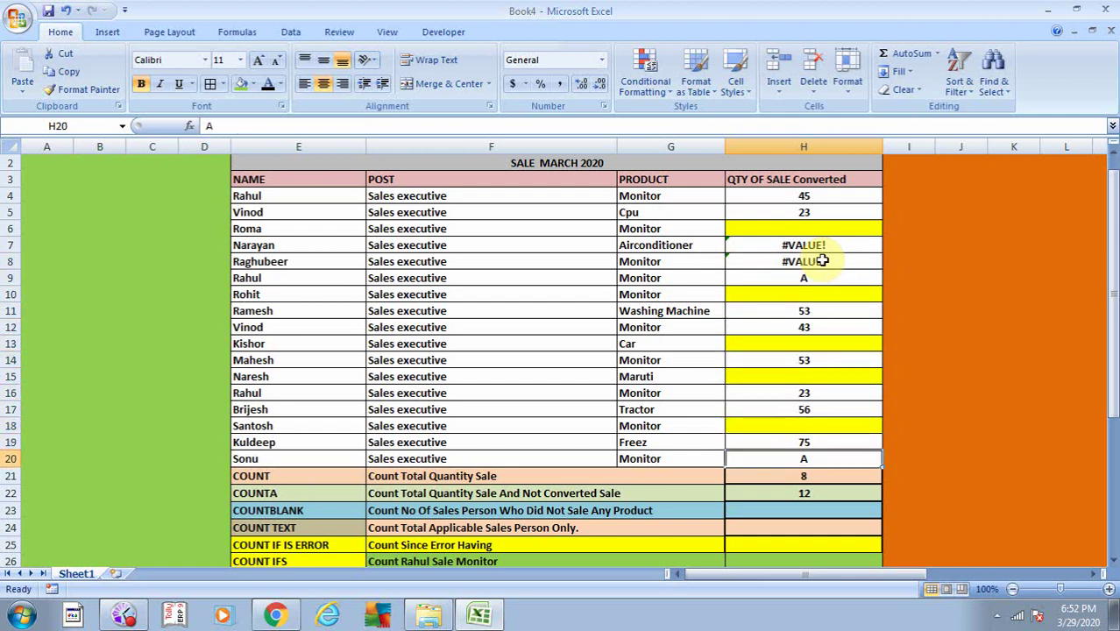
key(Down)
key(Left)
key(Down)
key(Right)
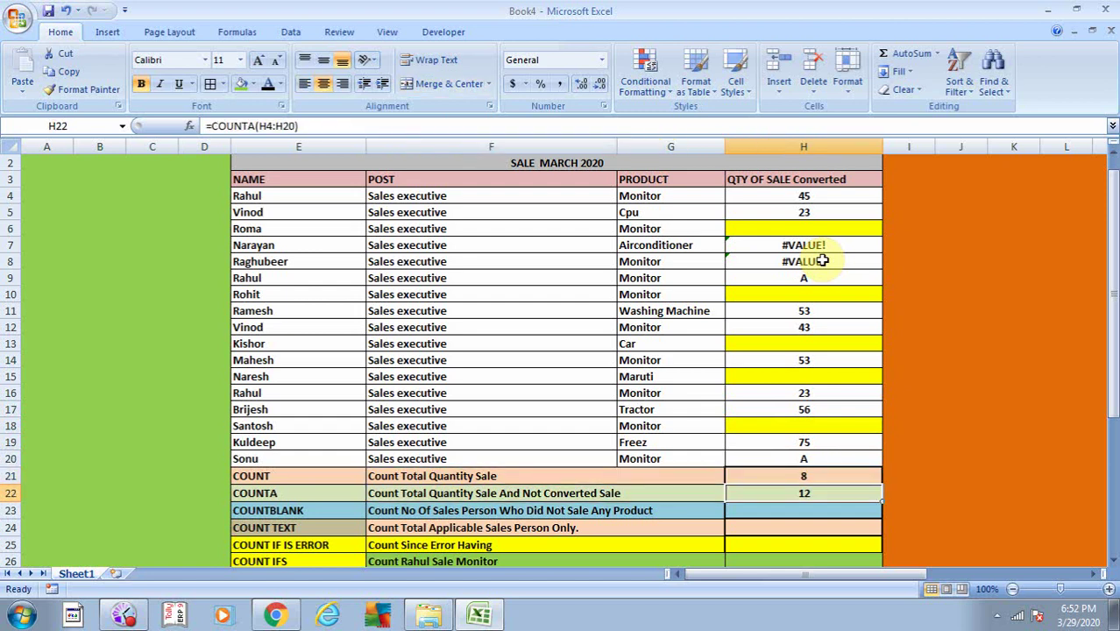
key(Down)
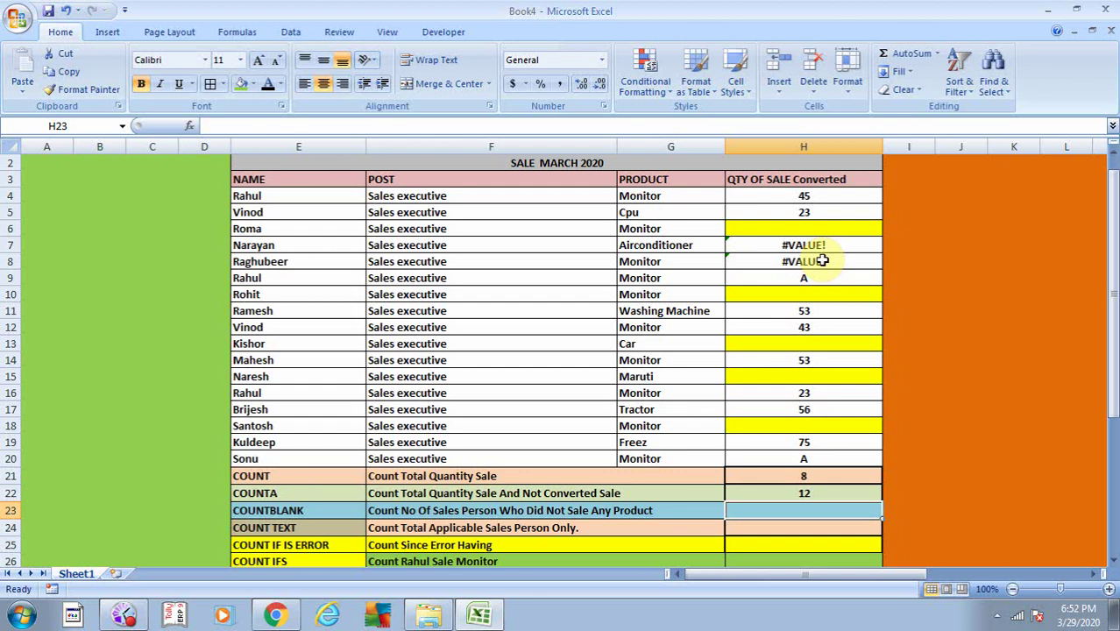
key(Left)
key(Left)
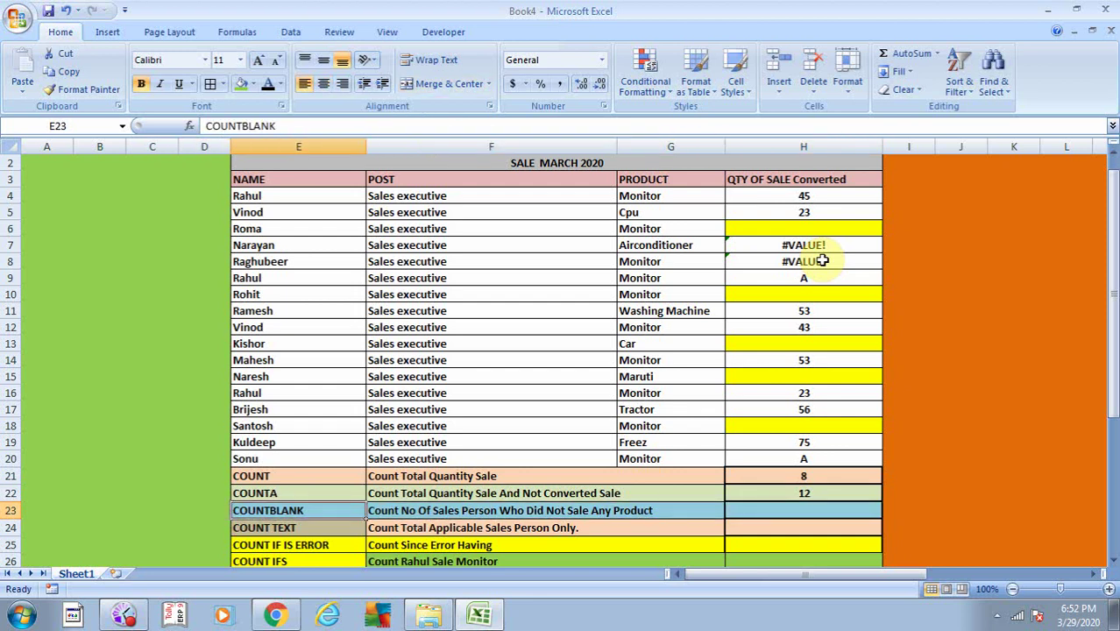
key(Right)
key(Right)
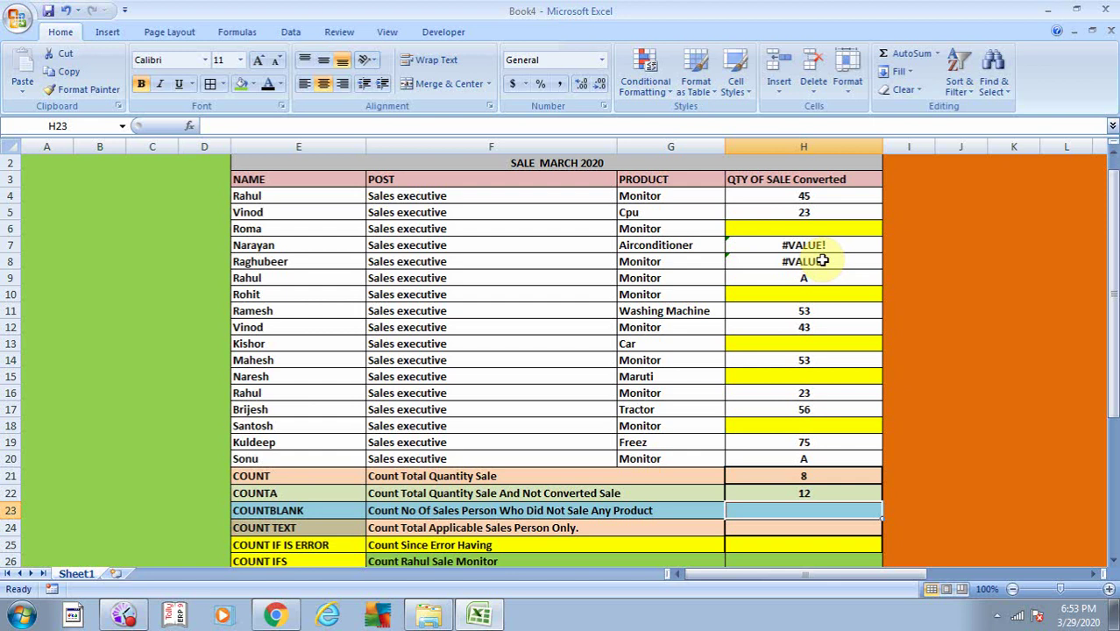
key(Left)
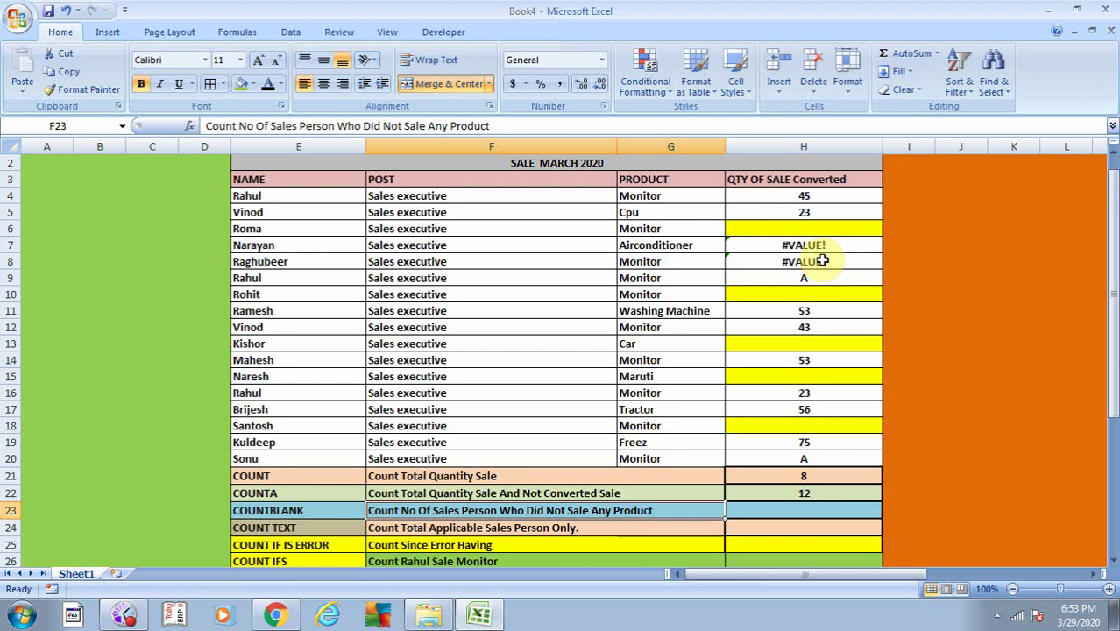
key(Right)
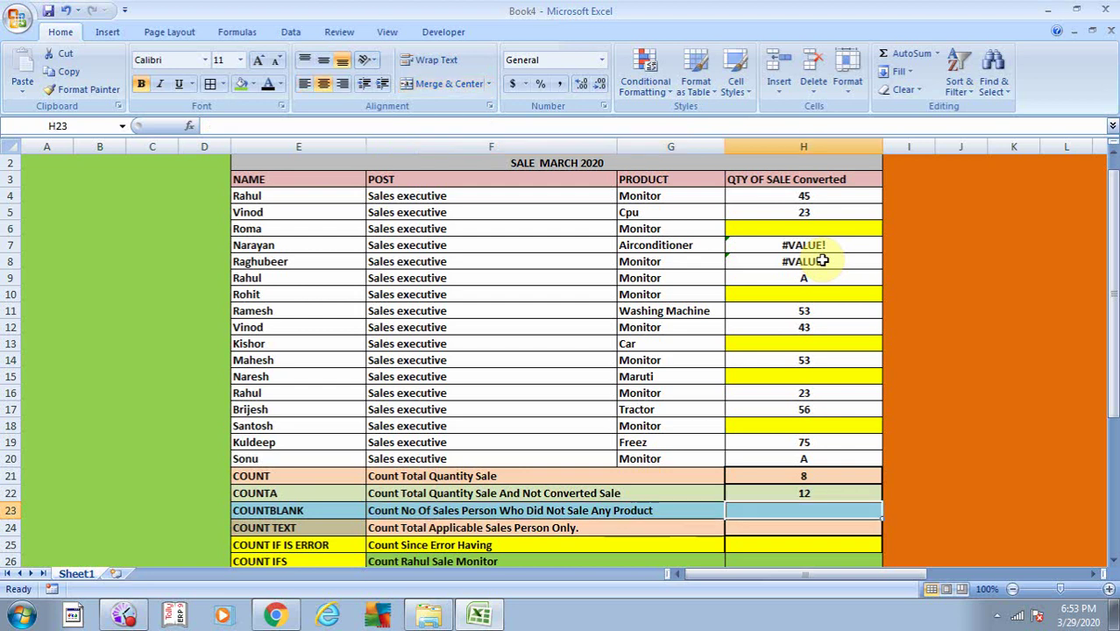
key(Up)
key(Up)
key(Up)
key(Up)
key(Up)
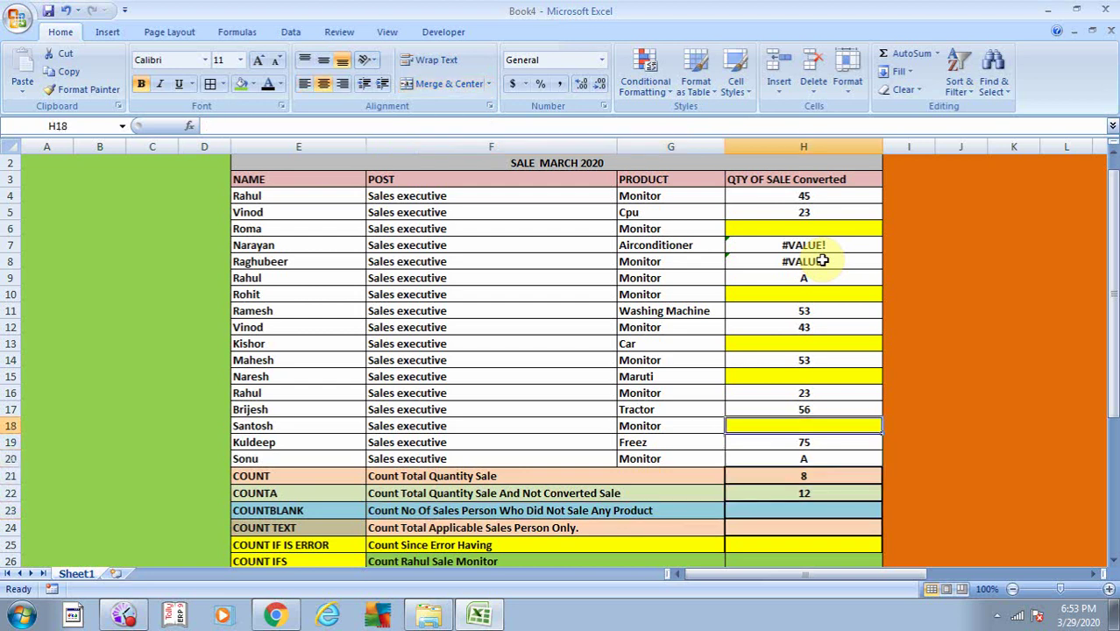
key(Up)
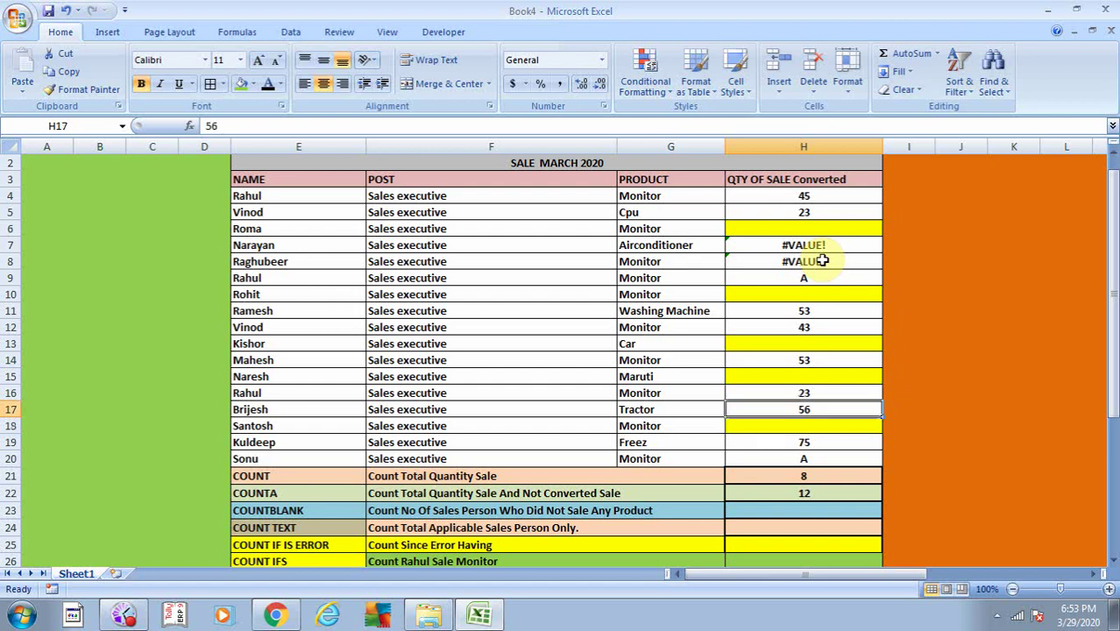
key(Up)
key(Up)
key(Up)
key(Up)
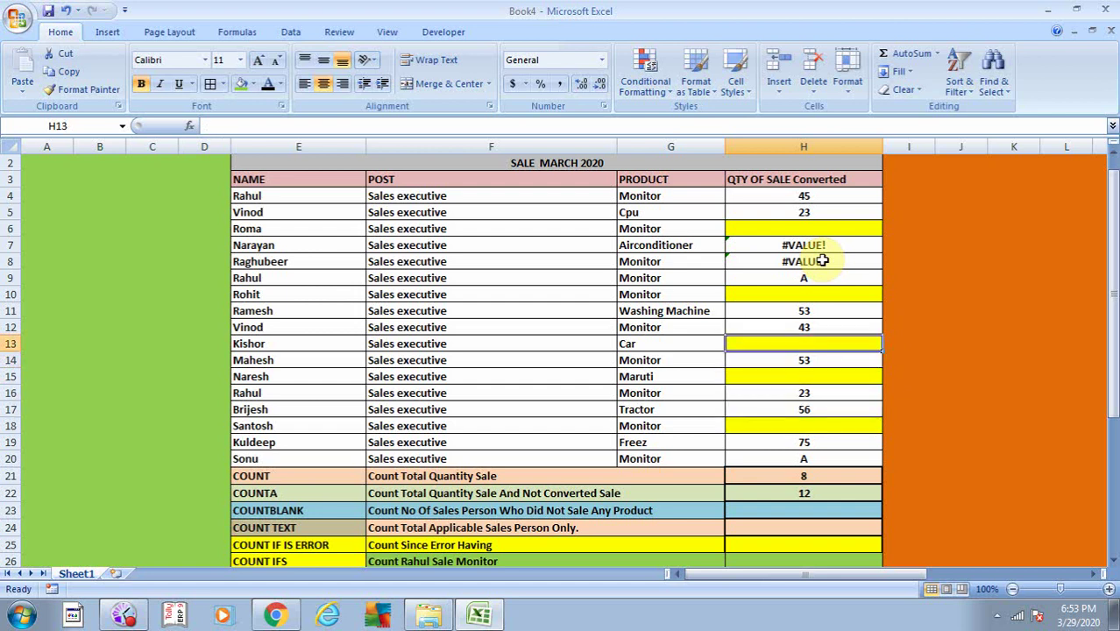
key(Up)
key(Up)
key(Up)
key(Up)
key(Up)
key(Up)
key(Up)
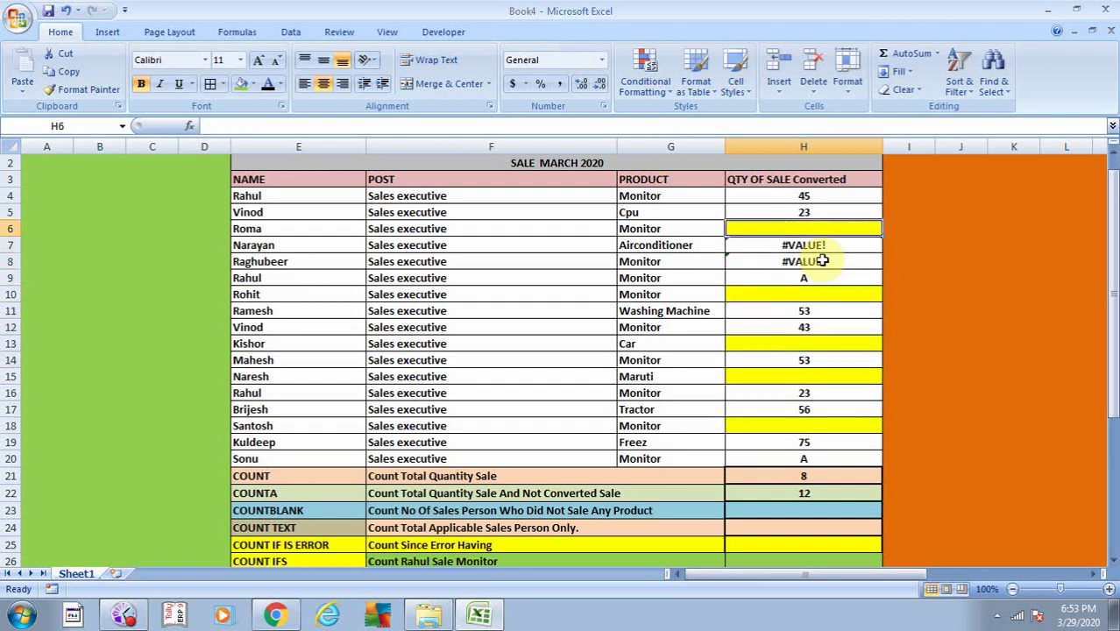
key(Down)
key(Down)
key(Down)
key(Down)
key(Down)
key(Down)
key(Down)
key(Down)
key(Down)
key(Down)
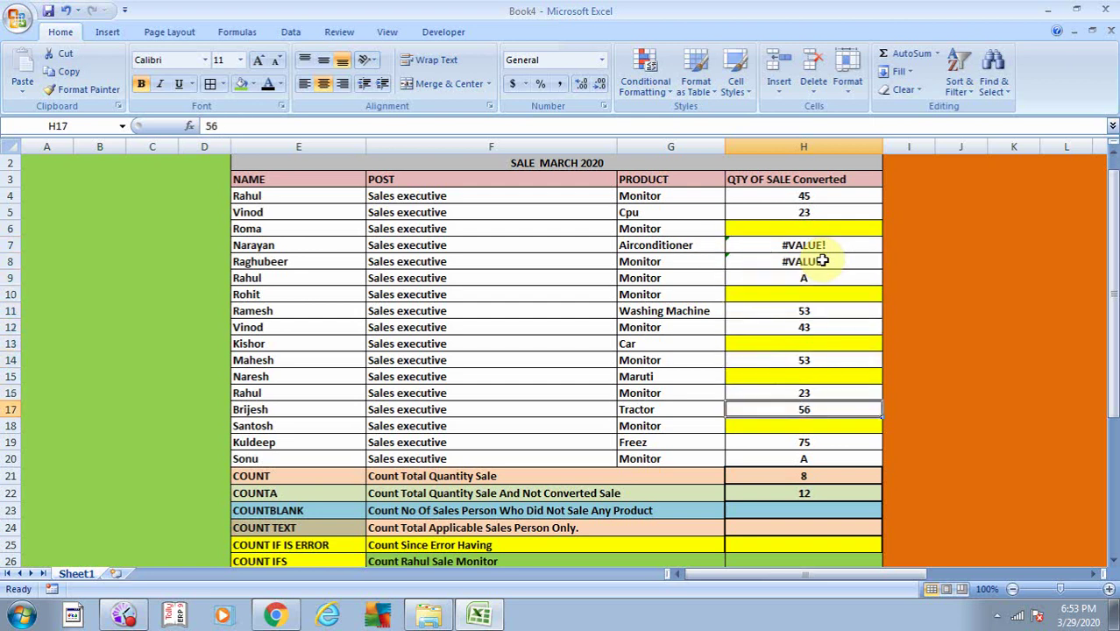
key(Down)
key(Down)
key(Down)
key(Down)
key(Down)
key(Down)
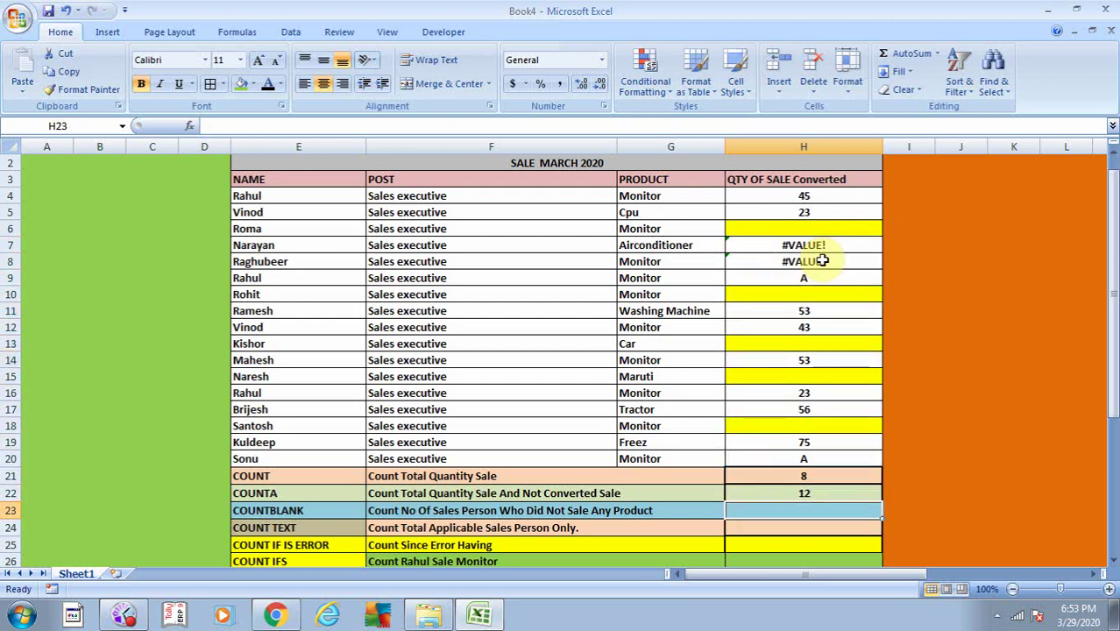
key(Down)
key(Left)
key(Left)
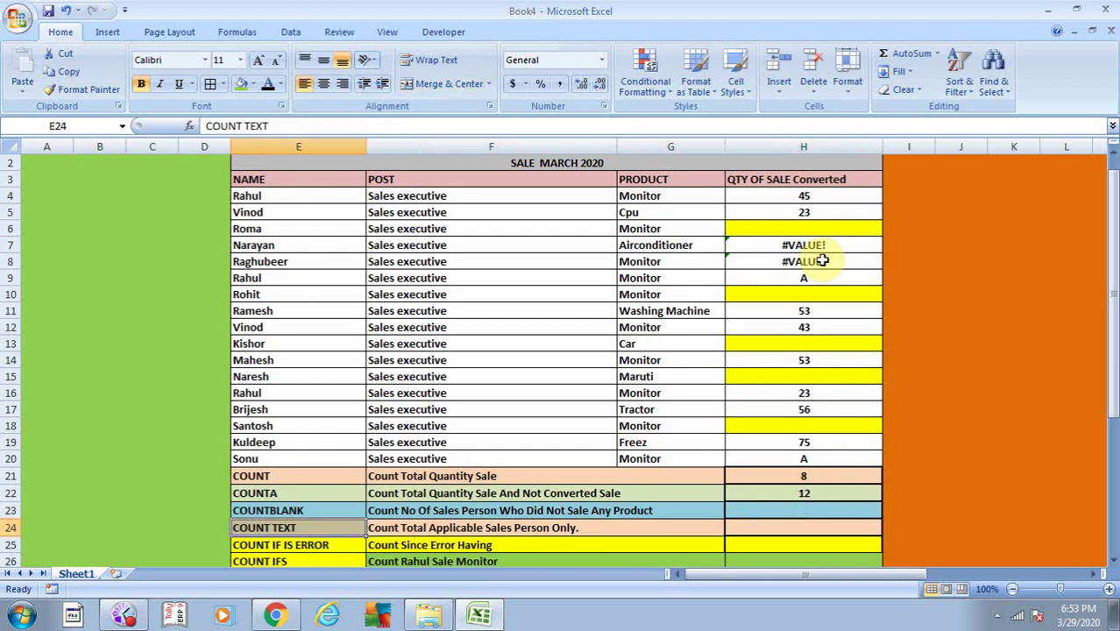
key(Up)
key(Right)
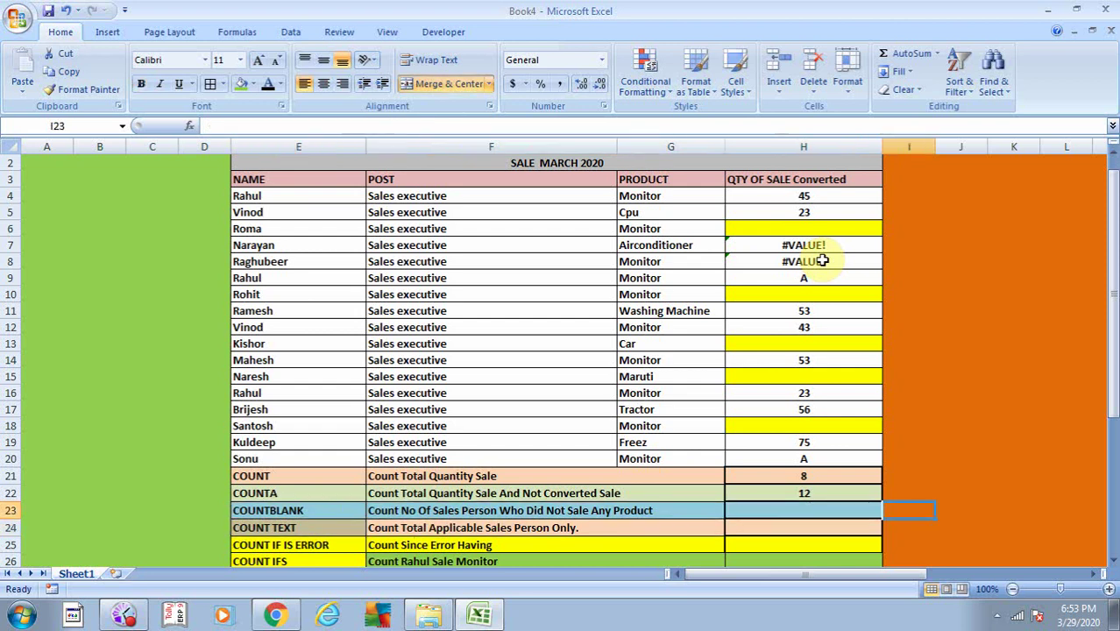
key(Right)
Step: Enter =COUNTBLANK(H4:H22) in H23 via autocomplete, giving 5
text(=)
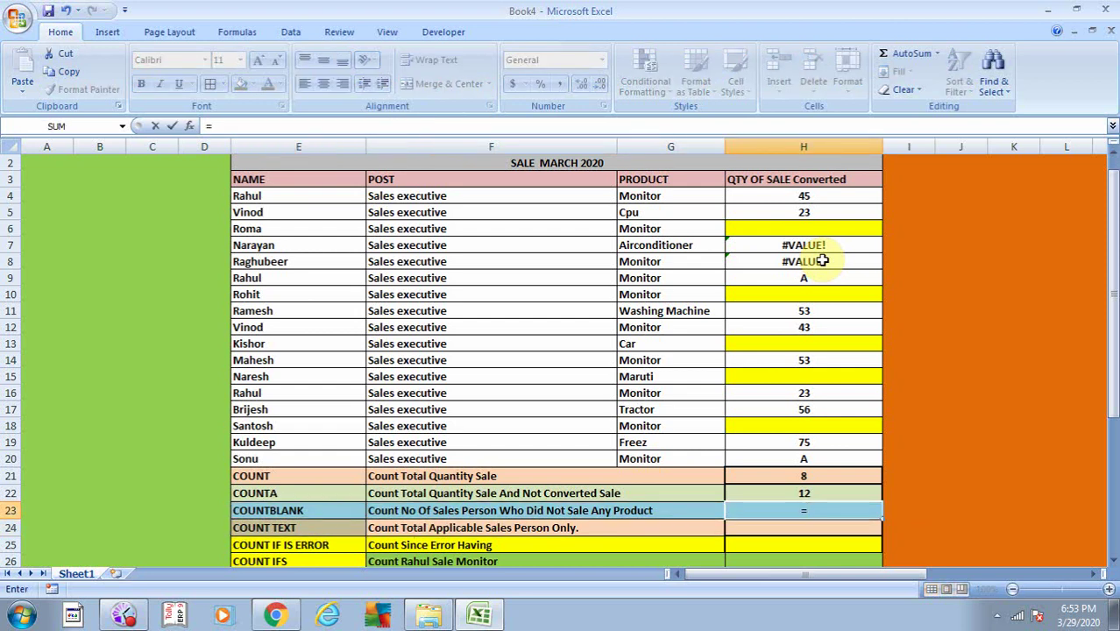
text(COUNT)
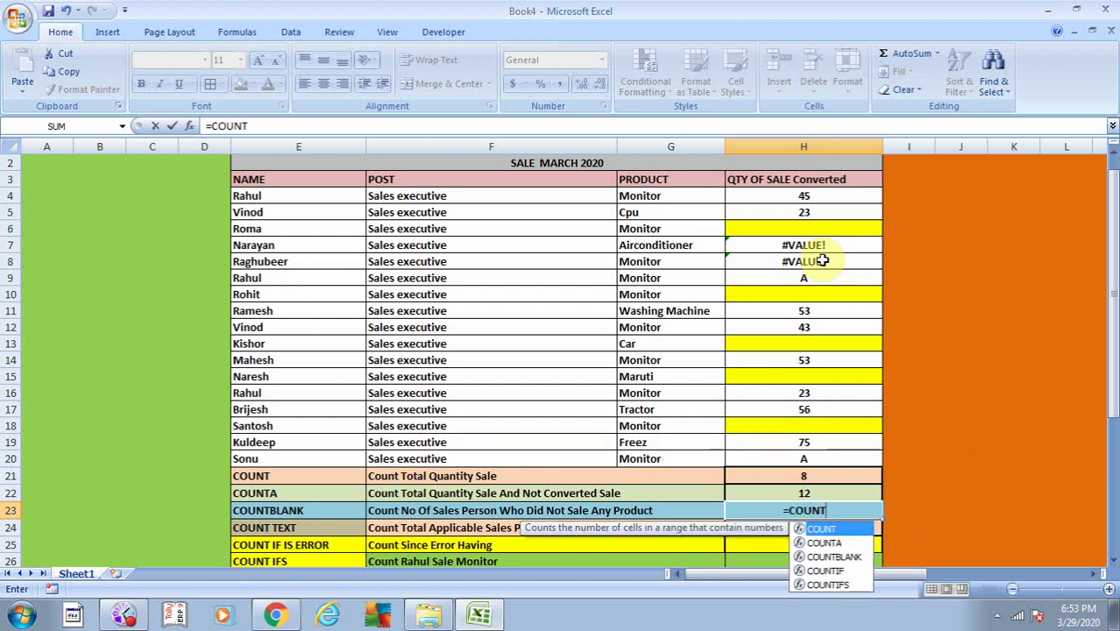
key(Down)
key(Down)
key(Tab)
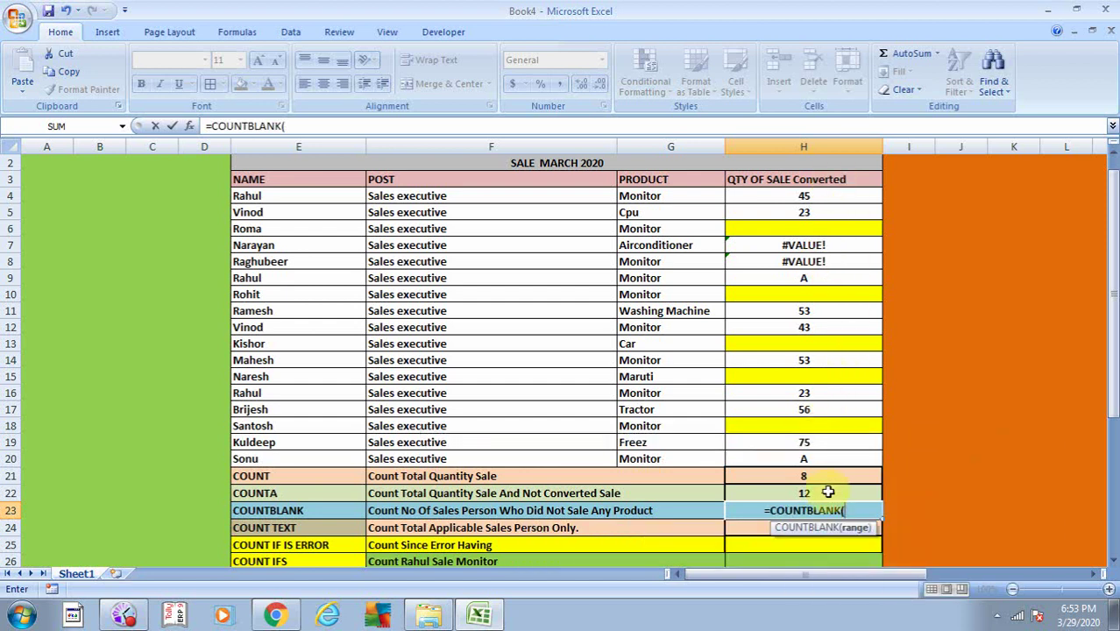
drag(818, 493, 813, 195)
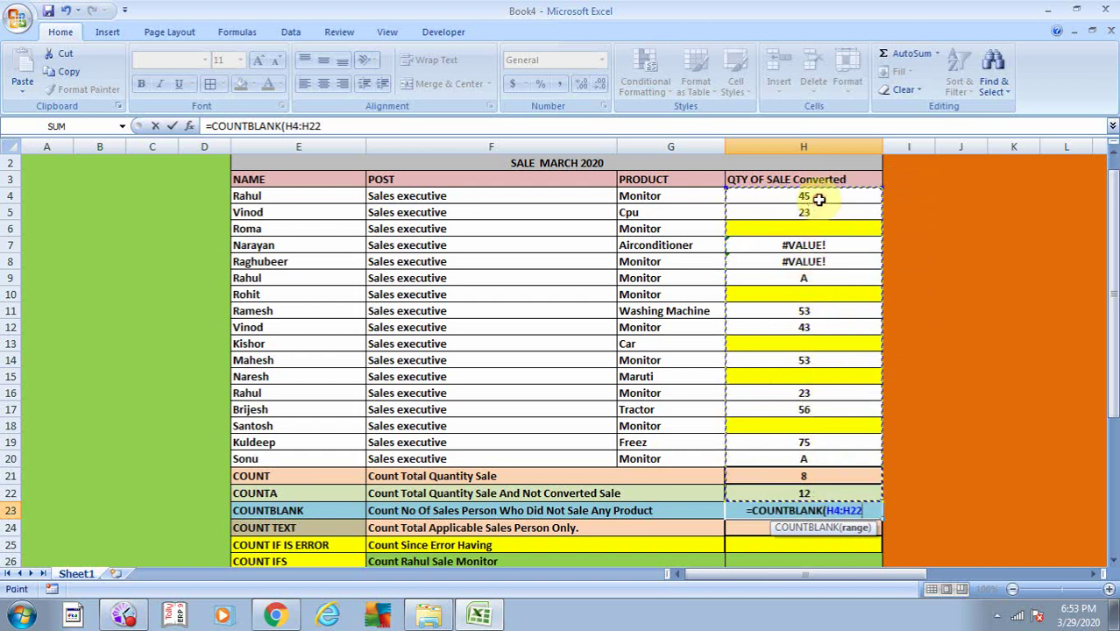
text())
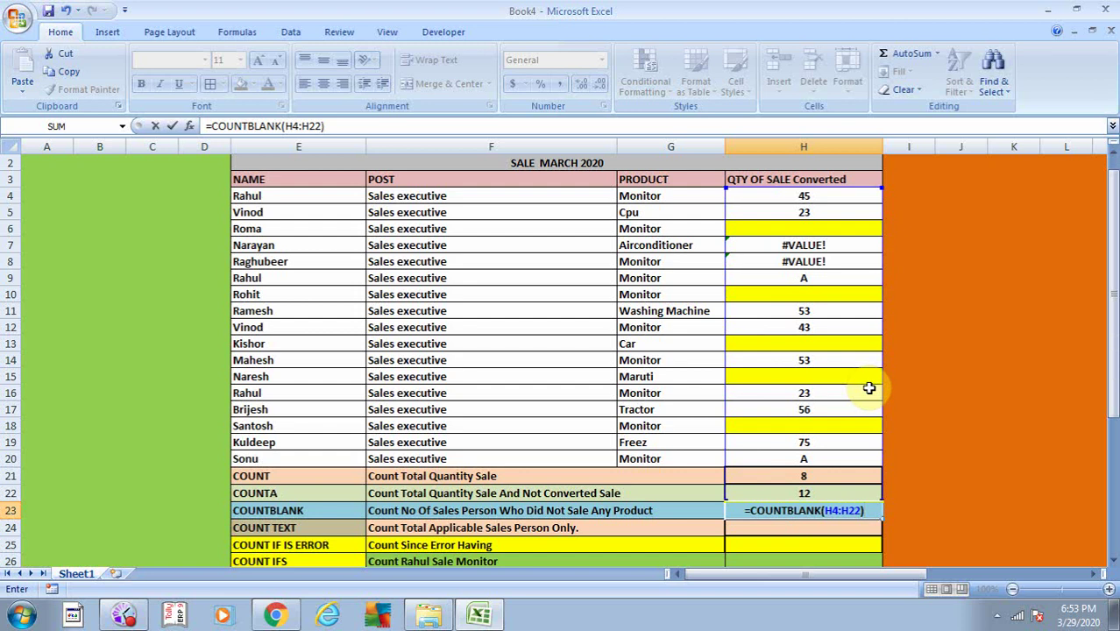
key(Return)
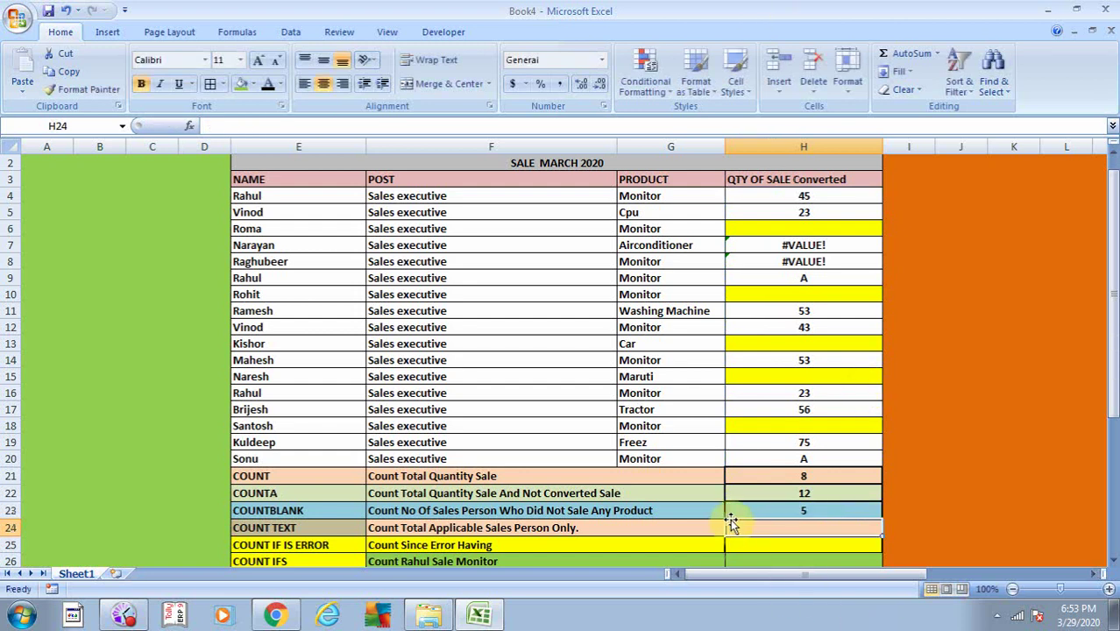
click(750, 510)
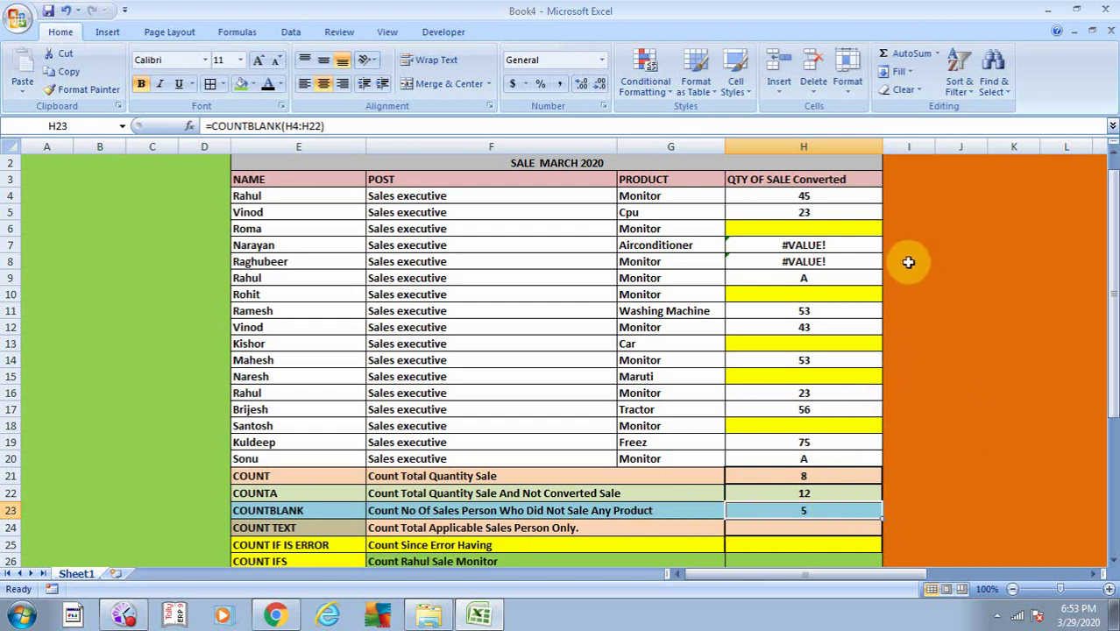
click(865, 224)
click(847, 295)
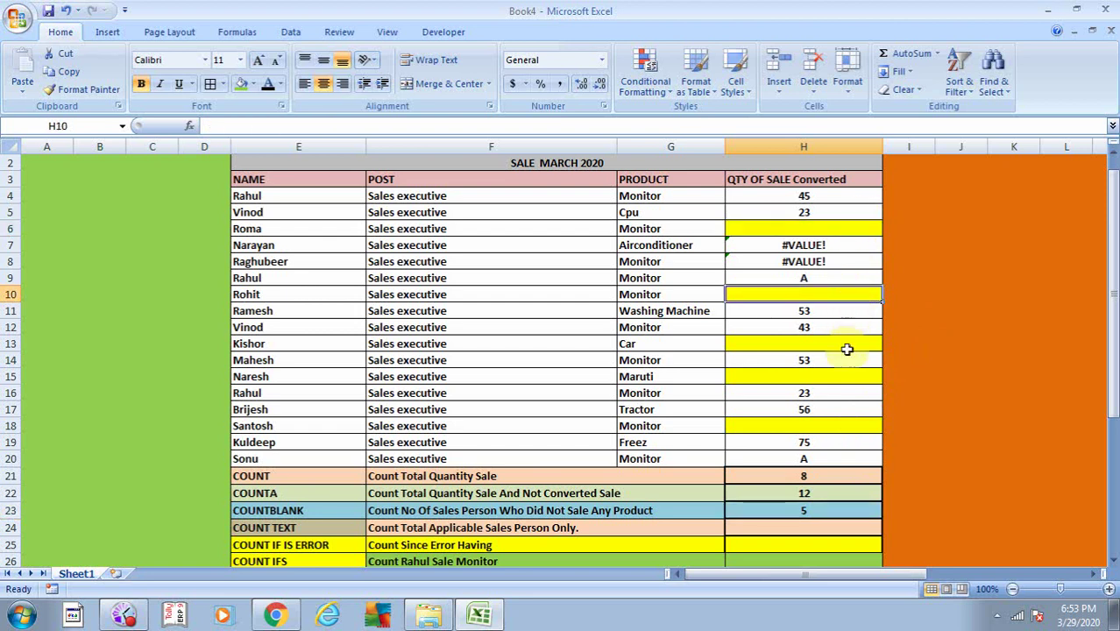
click(846, 346)
click(846, 378)
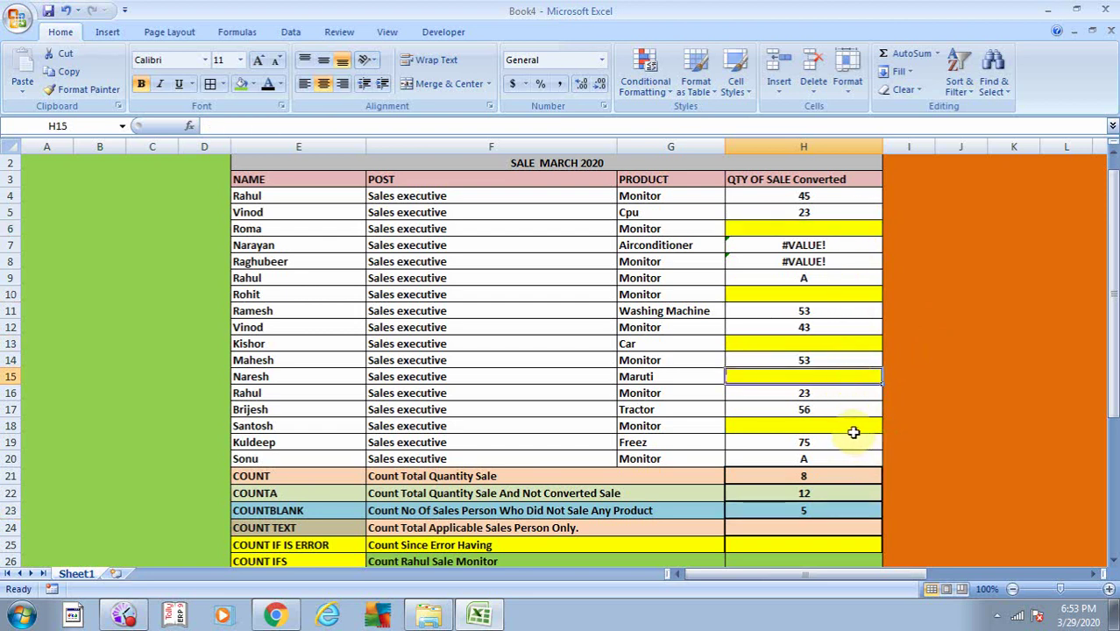
click(853, 432)
click(839, 510)
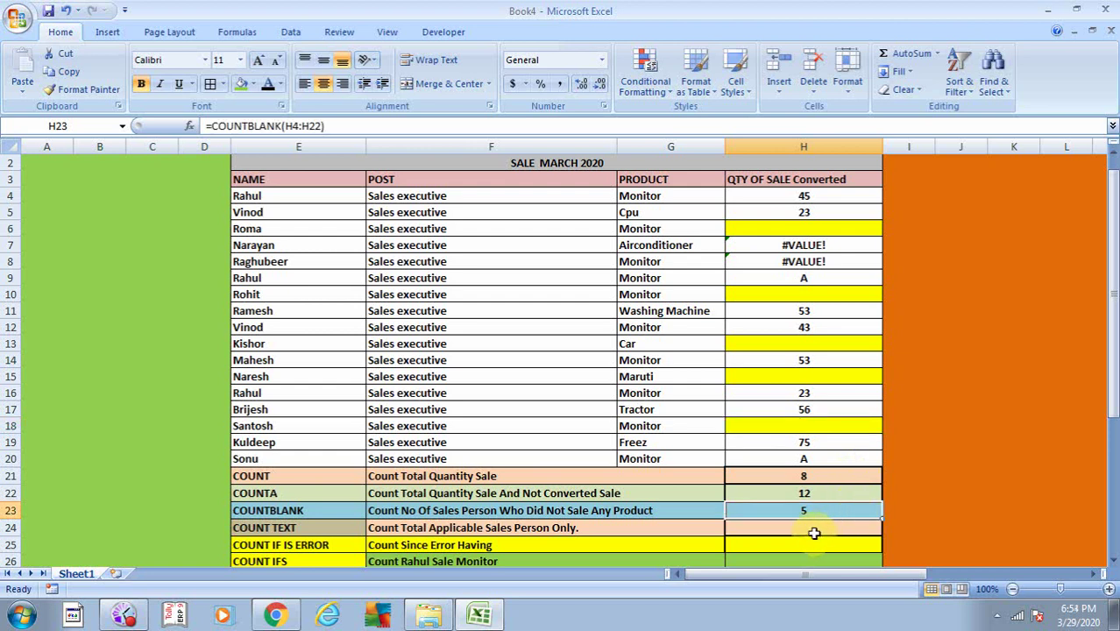
click(814, 528)
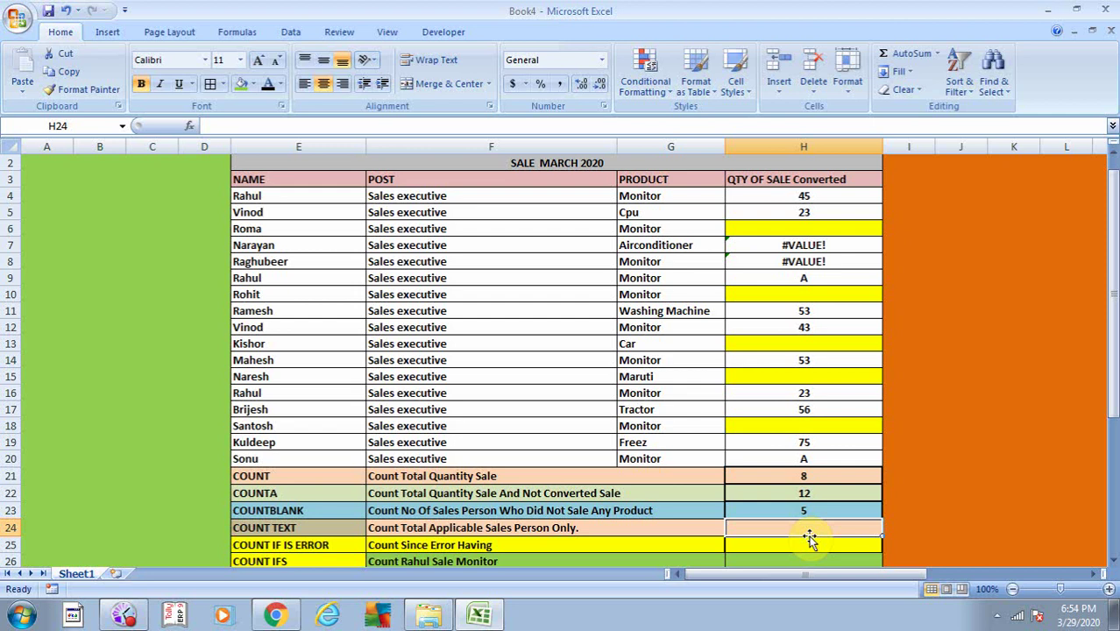
Step: Build the formula =H22-H21 in H24 by arrowing to the COUNTA and COUNT results
text(=)
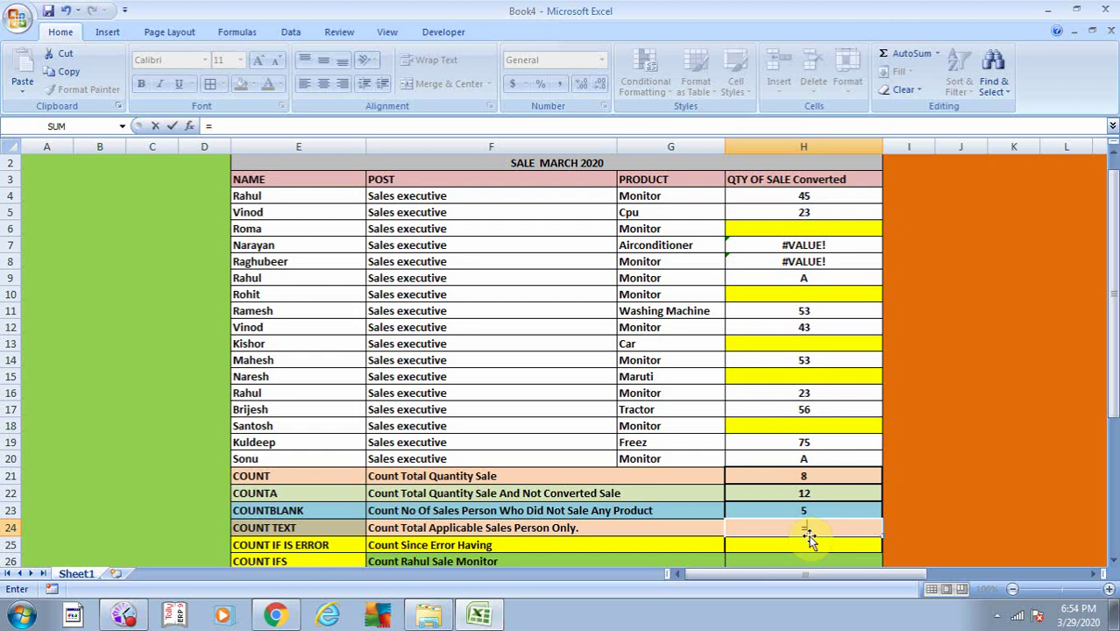
key(Up)
key(Up)
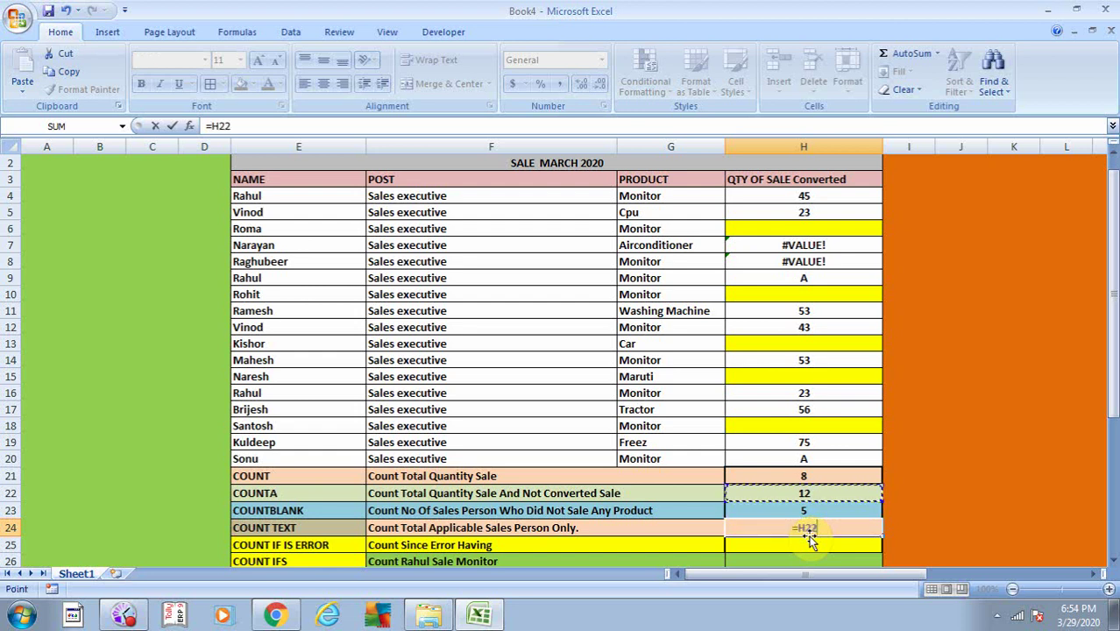
key(Up)
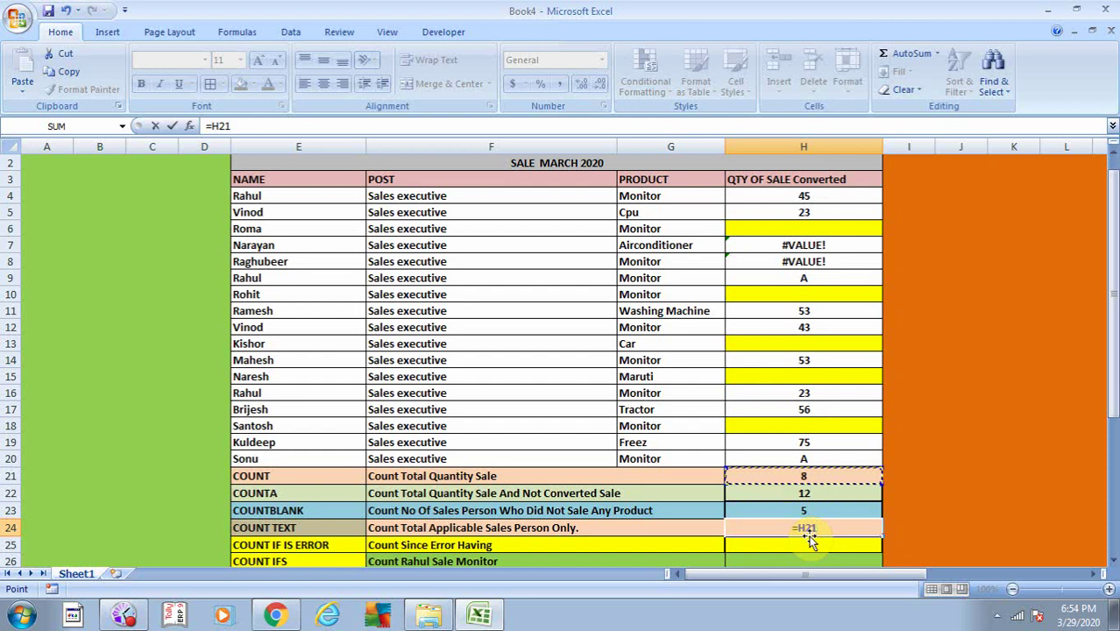
key(Down)
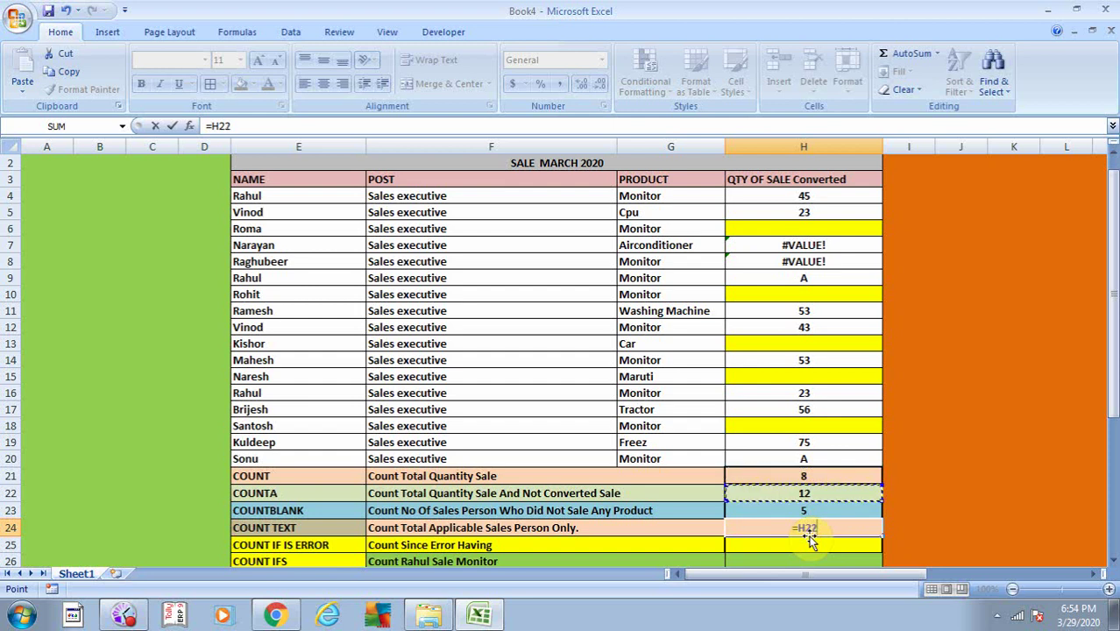
text(-)
key(Up)
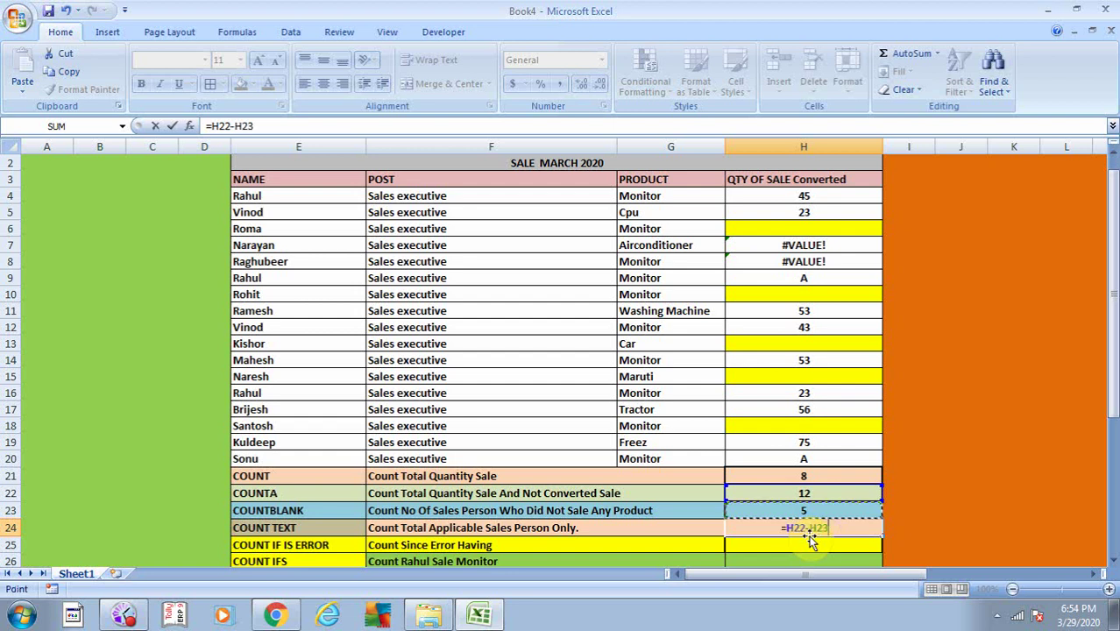
key(Up)
key(Up)
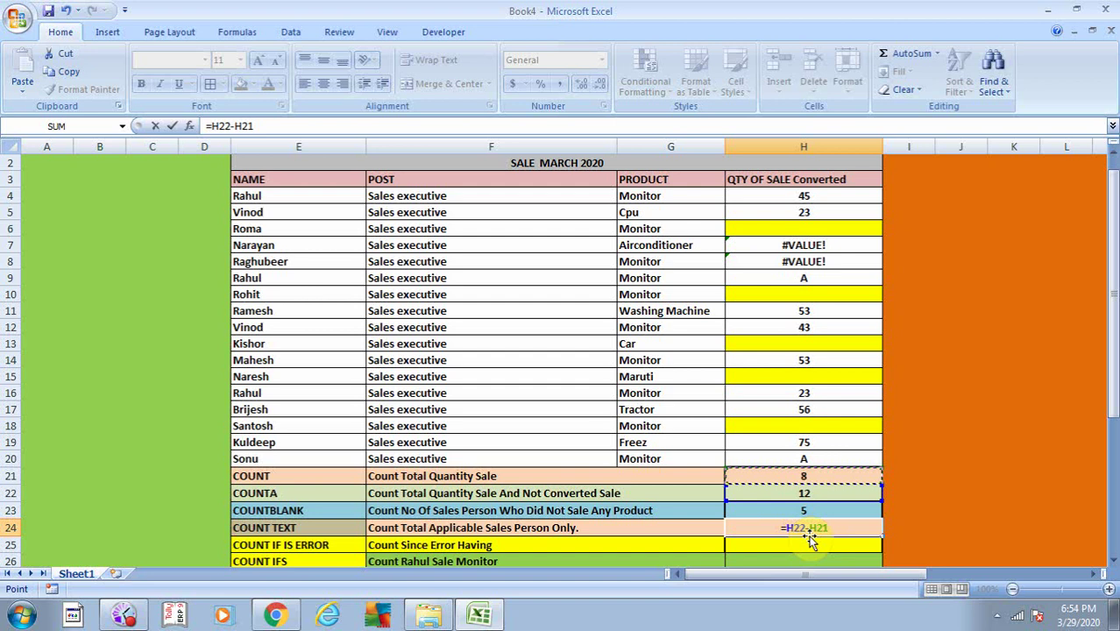
key(Return)
Step: Review H24's result of 4 alongside the COUNT TEXT description in row 24
click(806, 533)
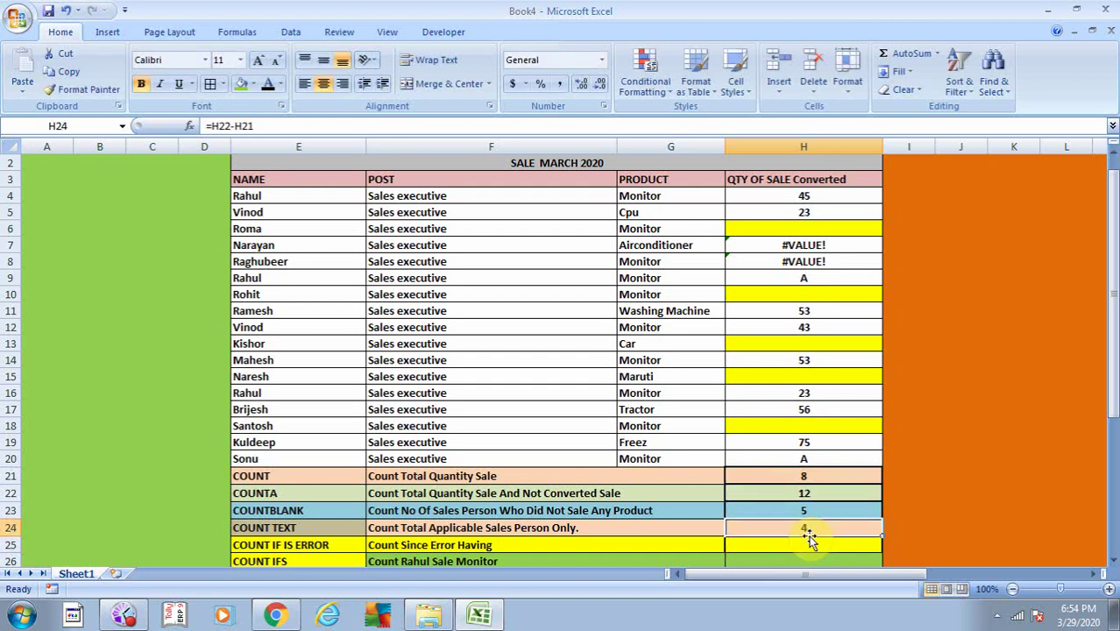
key(Left)
key(Left)
key(Left)
key(Right)
key(Right)
key(Right)
key(Right)
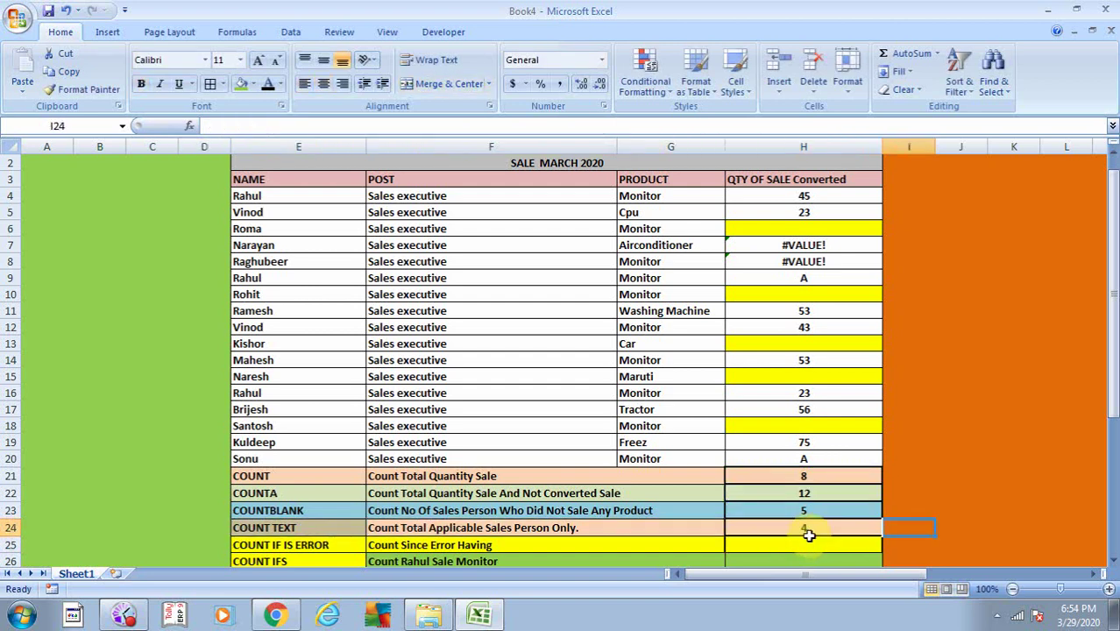
key(Left)
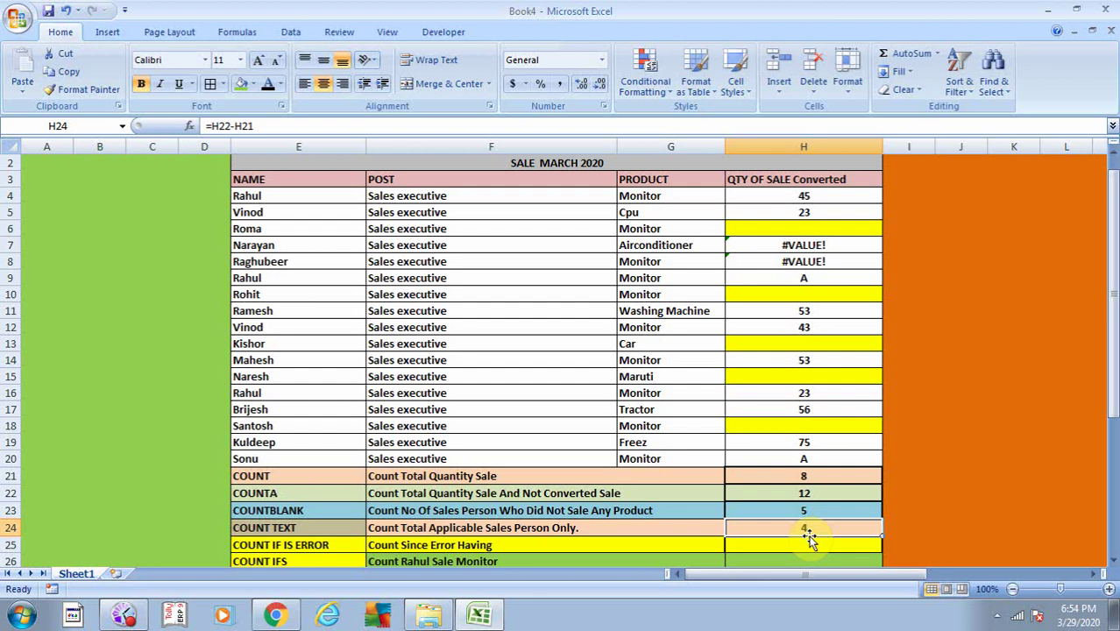
key(Left)
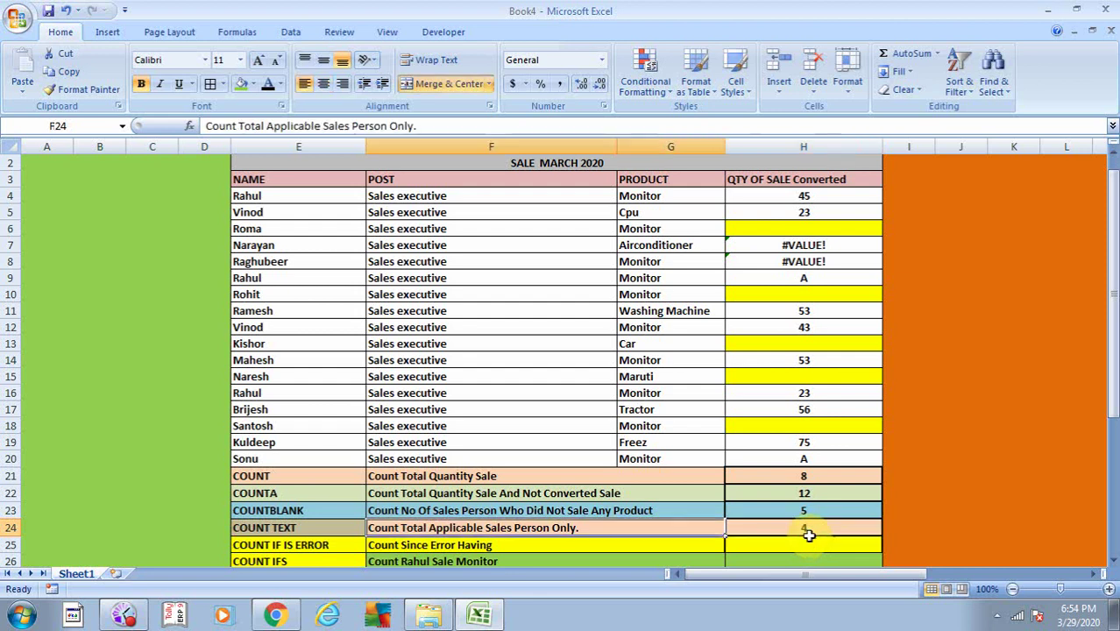
key(Left)
key(Right)
click(808, 533)
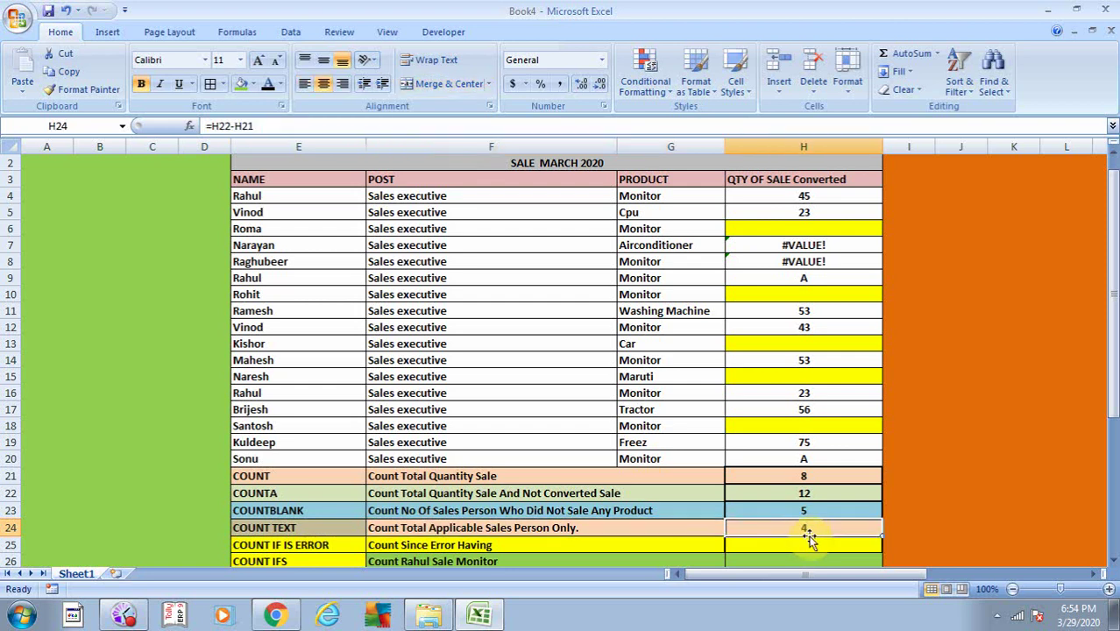
click(822, 456)
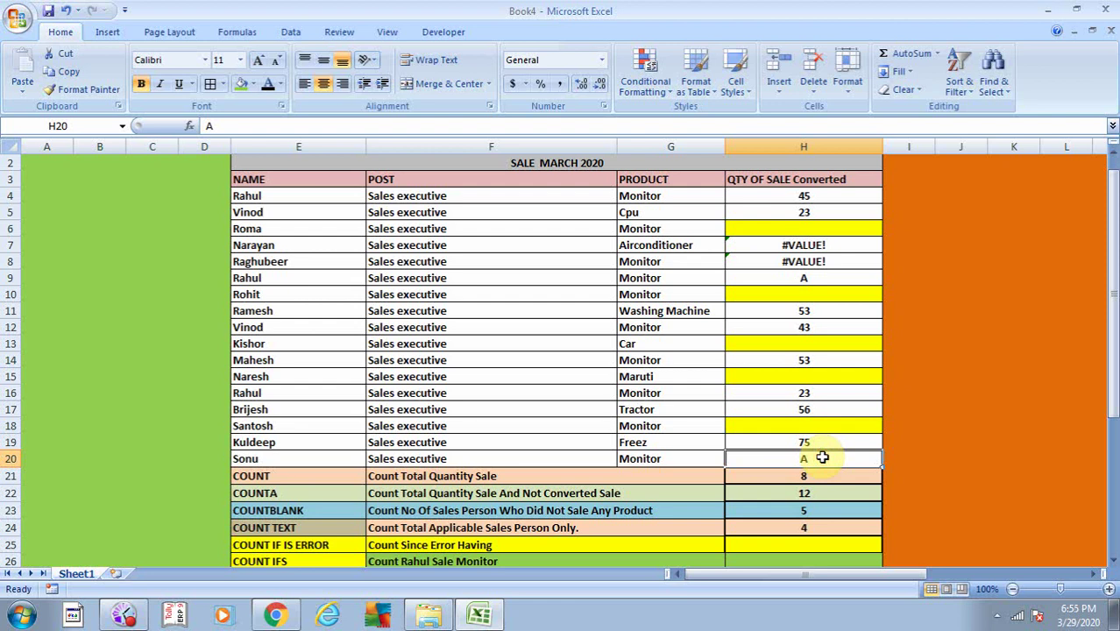
click(809, 276)
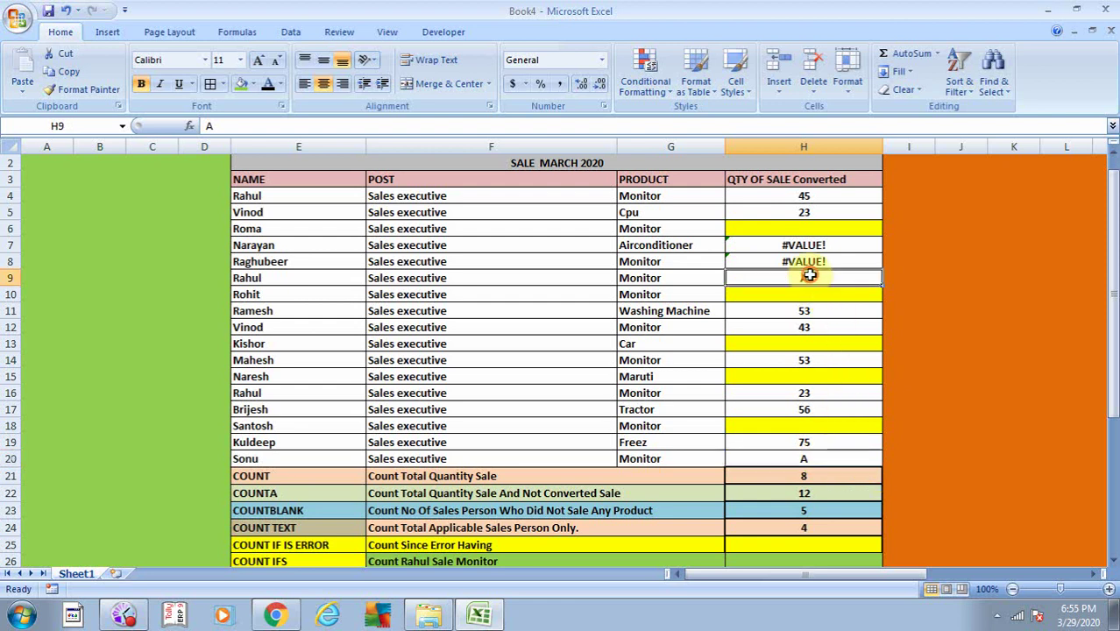
click(815, 277)
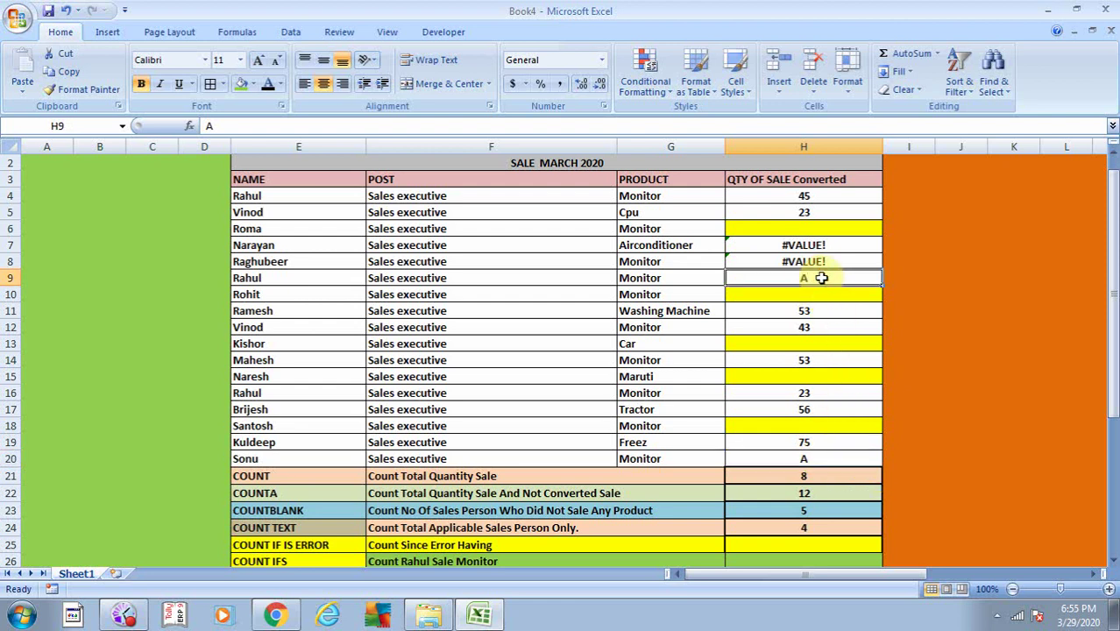
click(815, 261)
click(818, 245)
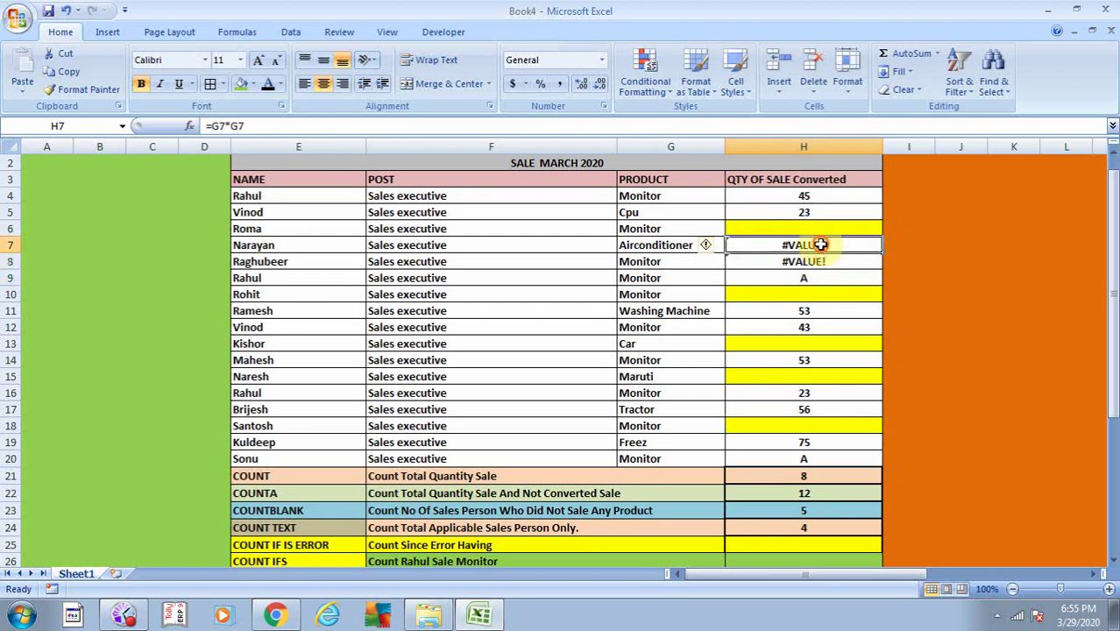
click(819, 260)
click(815, 244)
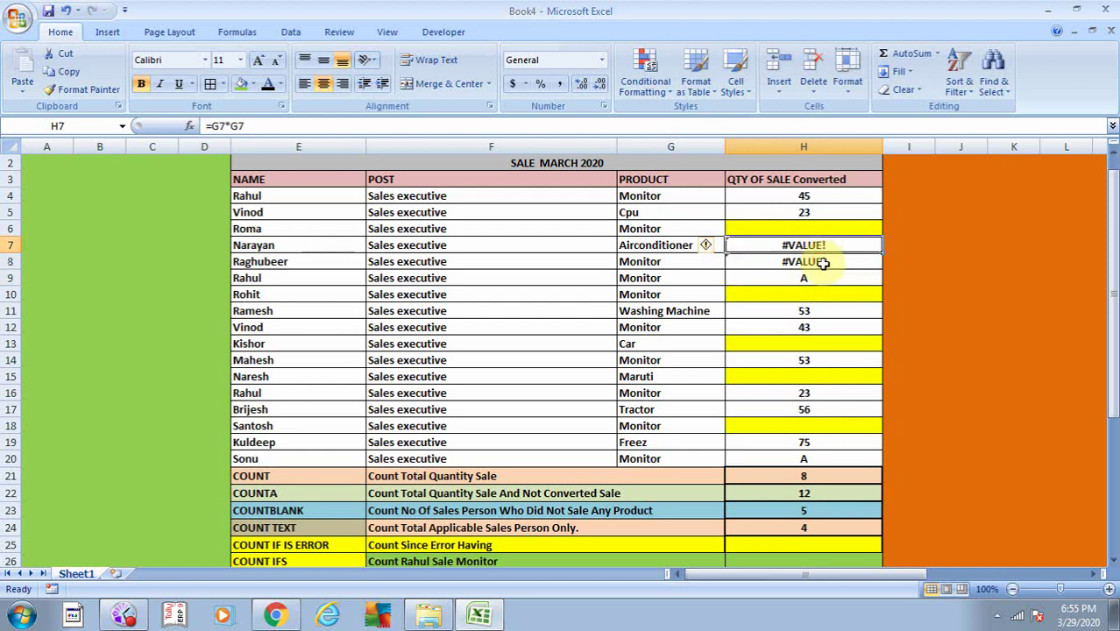
click(820, 256)
click(824, 248)
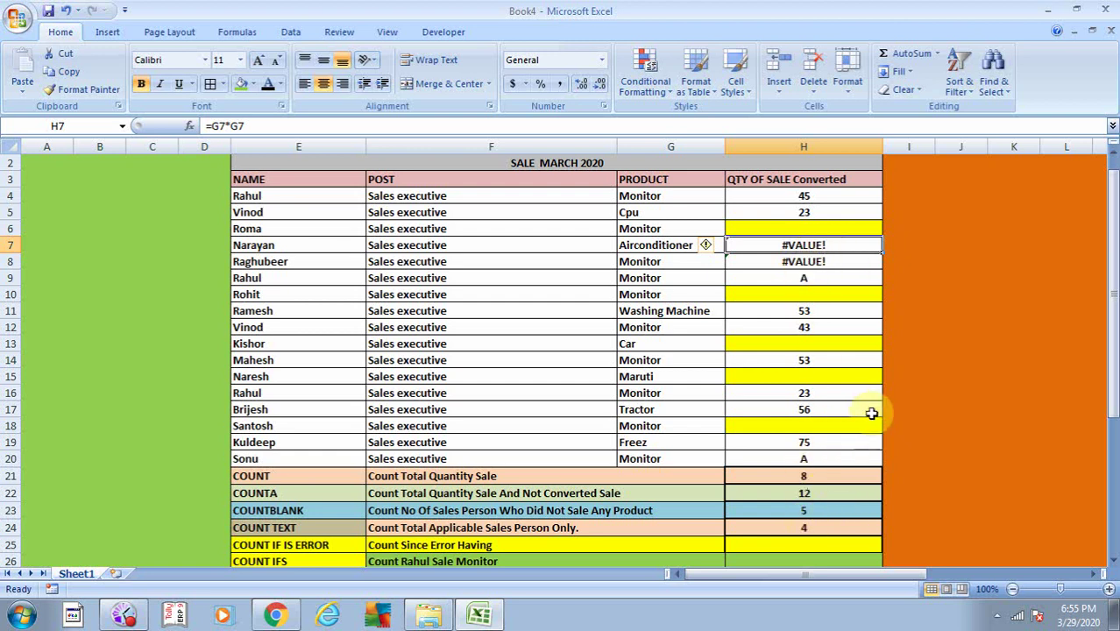
click(839, 212)
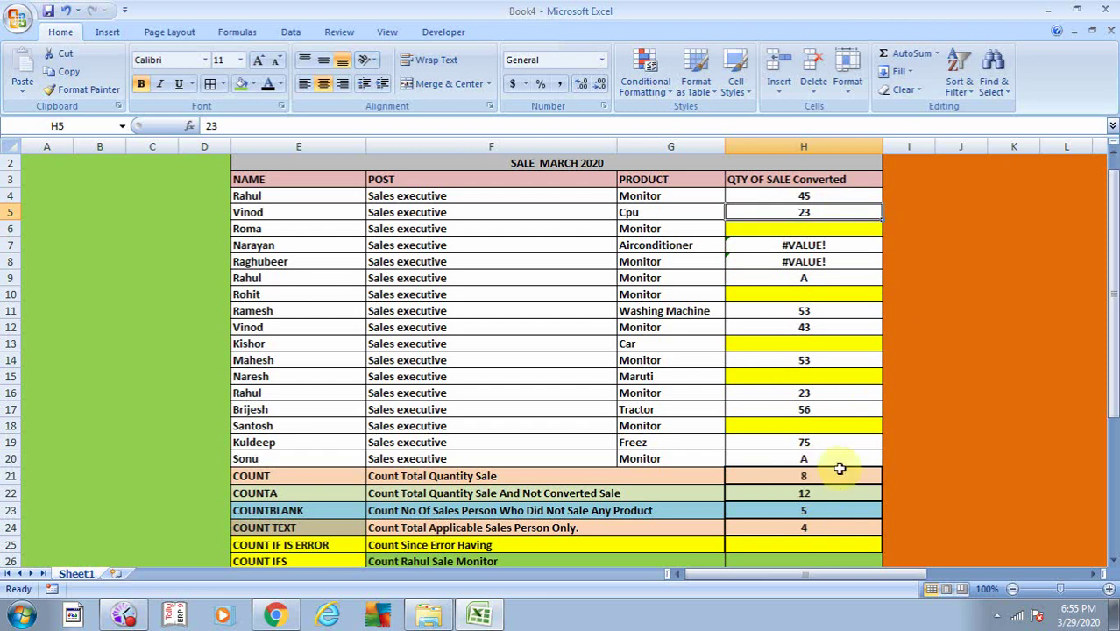
click(824, 407)
click(826, 393)
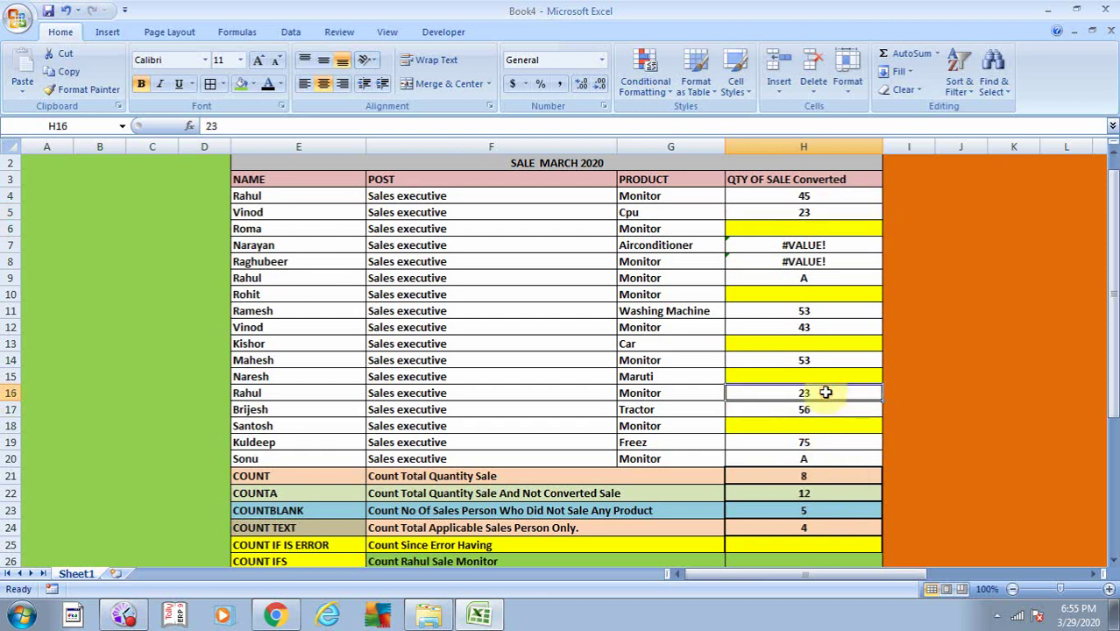
click(843, 328)
click(846, 261)
click(843, 278)
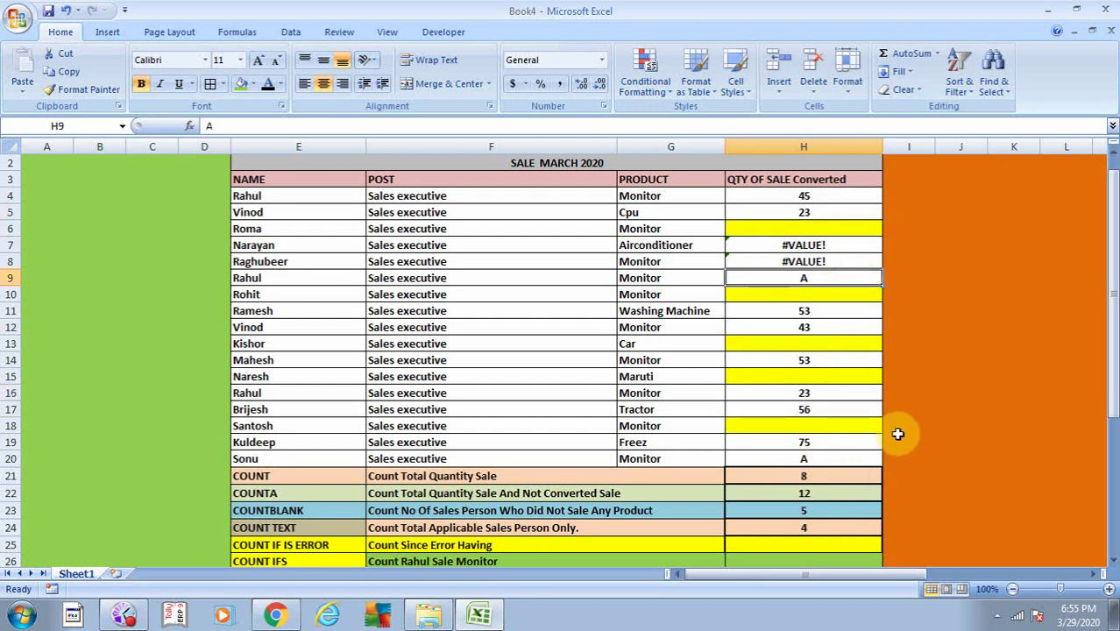
click(755, 543)
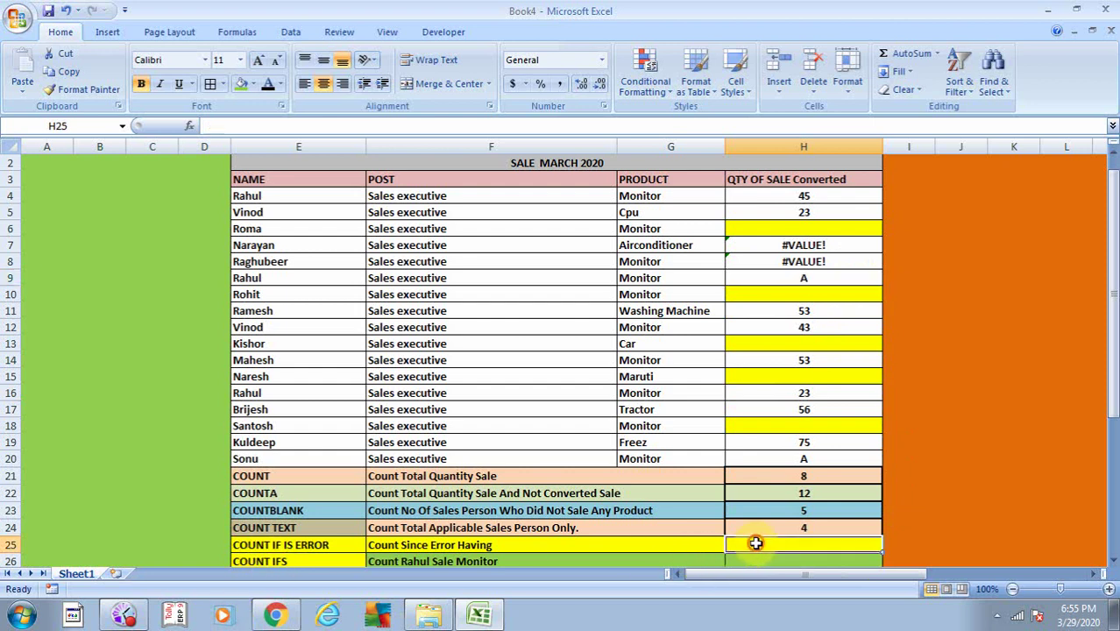
click(257, 543)
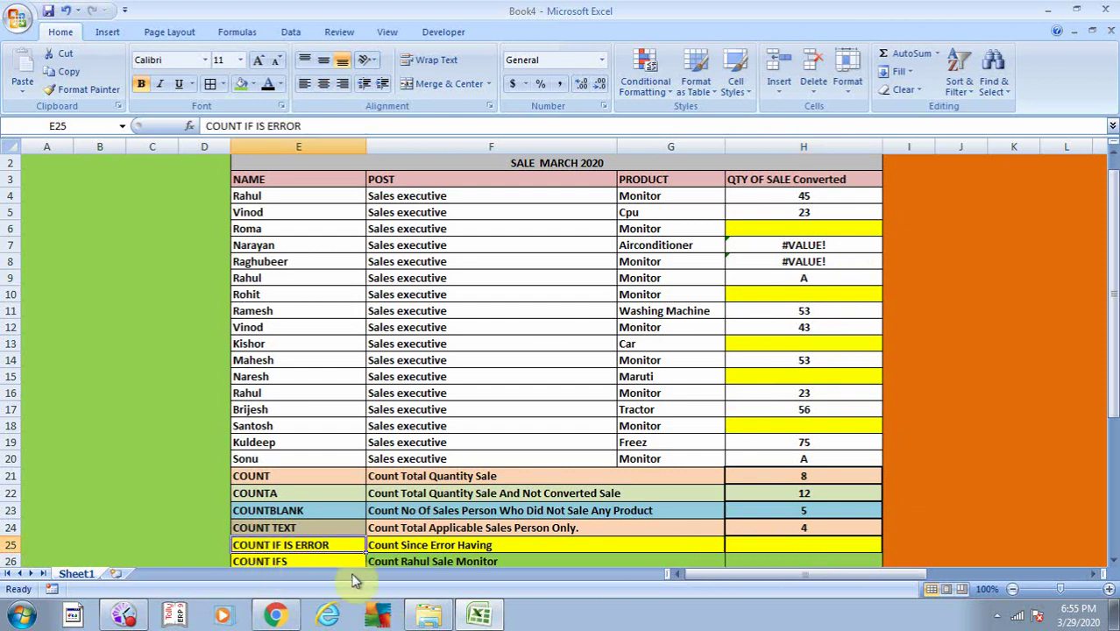
click(806, 546)
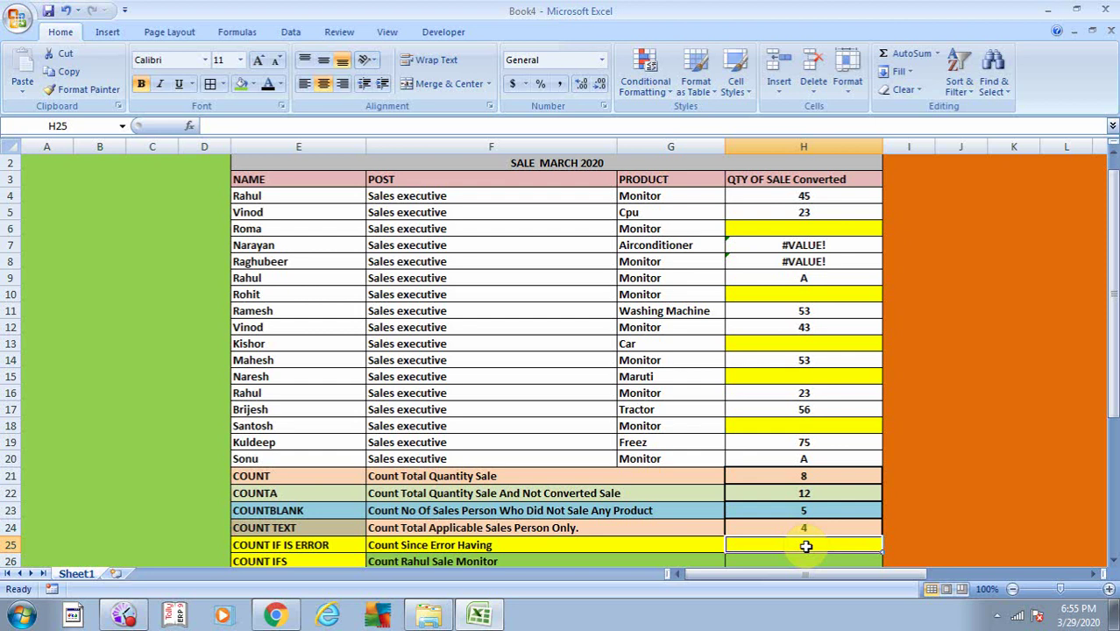
Step: Draft =COUNT(IF(ISERROR(H4:H20),1,"")) in H25, choosing ISERROR from suggestions
text(=)
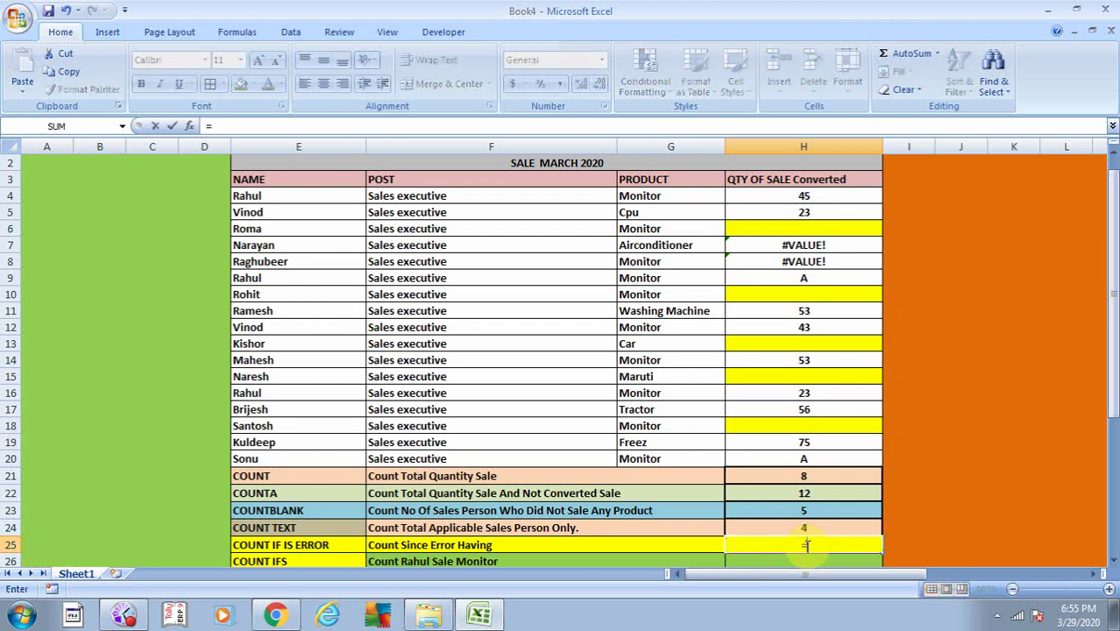
text(CO)
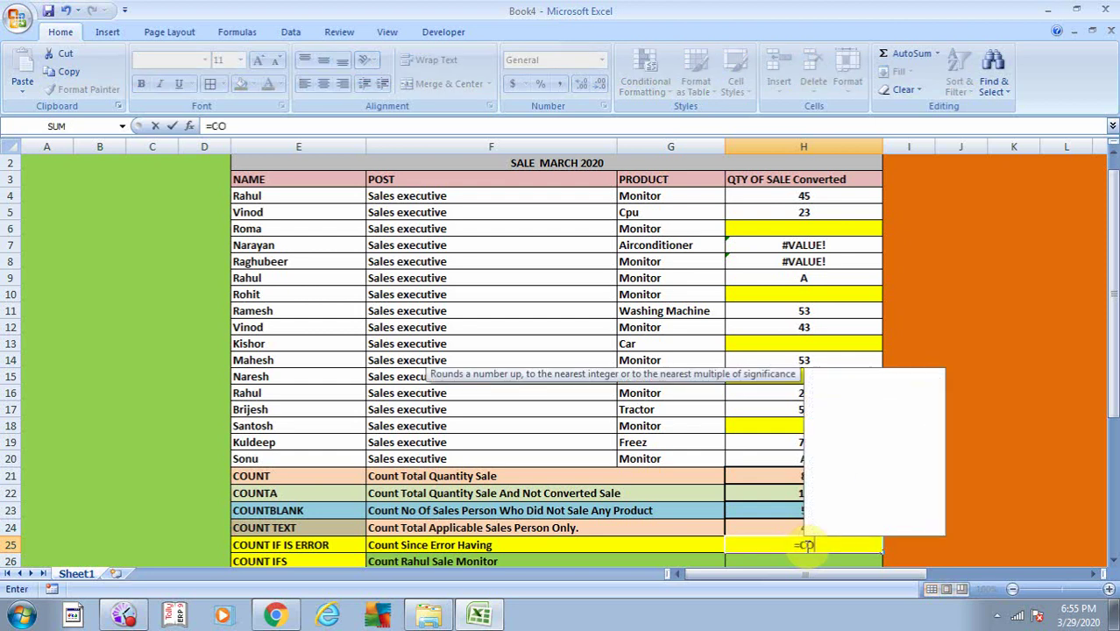
text(UNT()
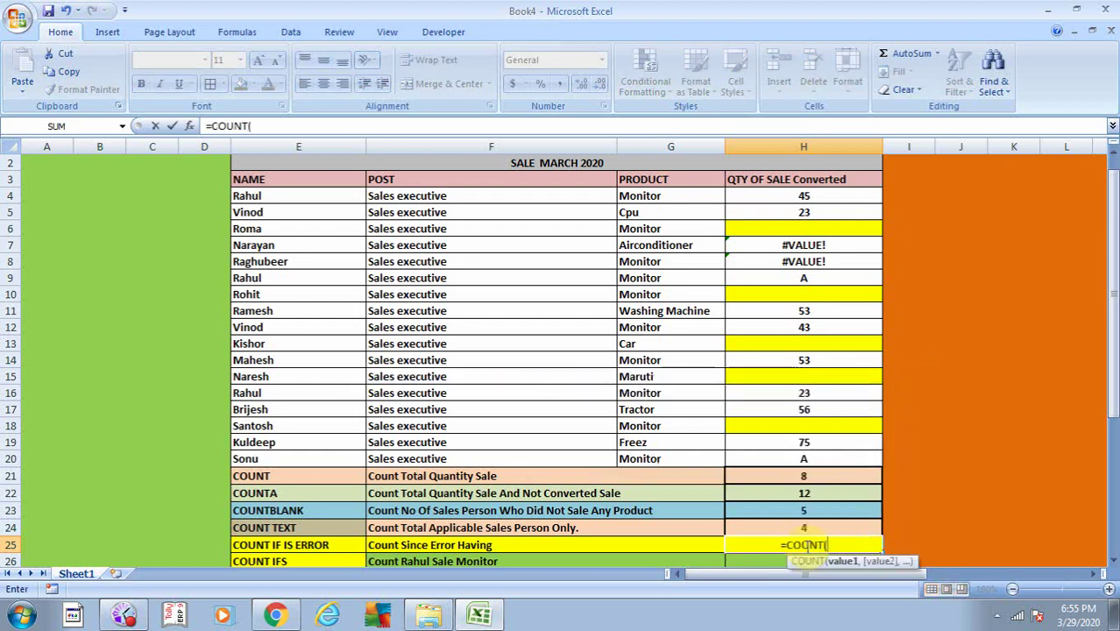
text(IF)
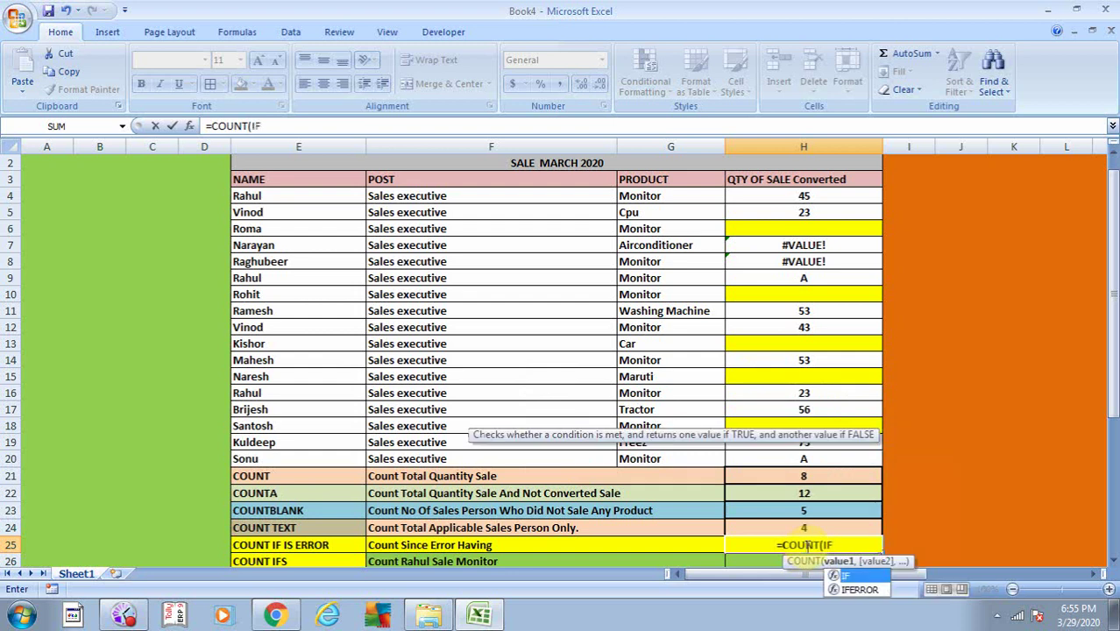
text((IS)
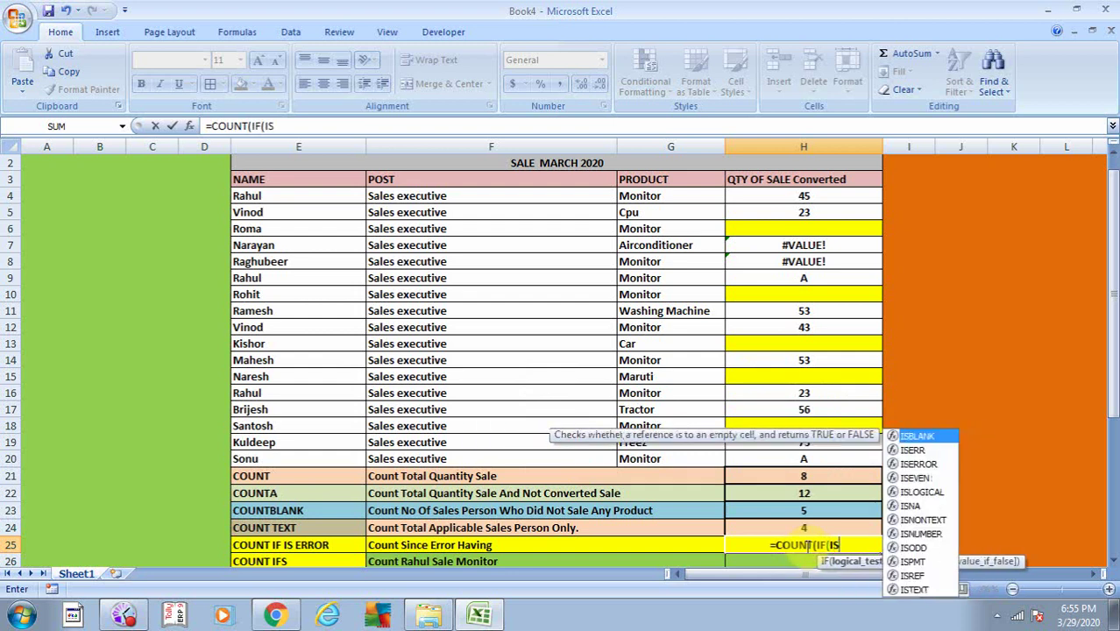
key(Down)
key(Down)
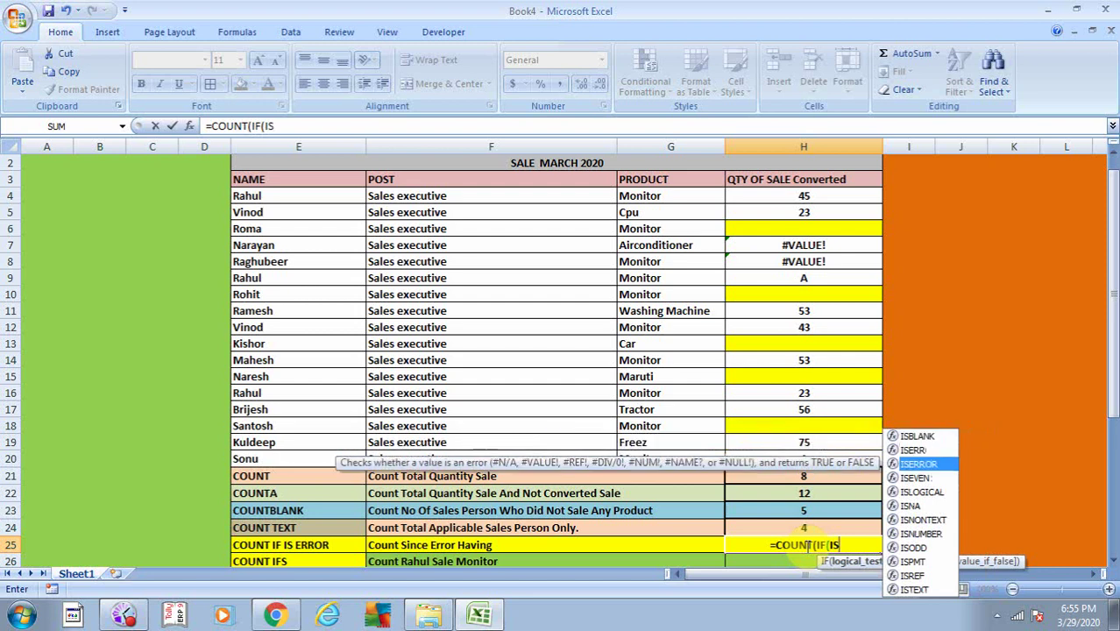
key(Tab)
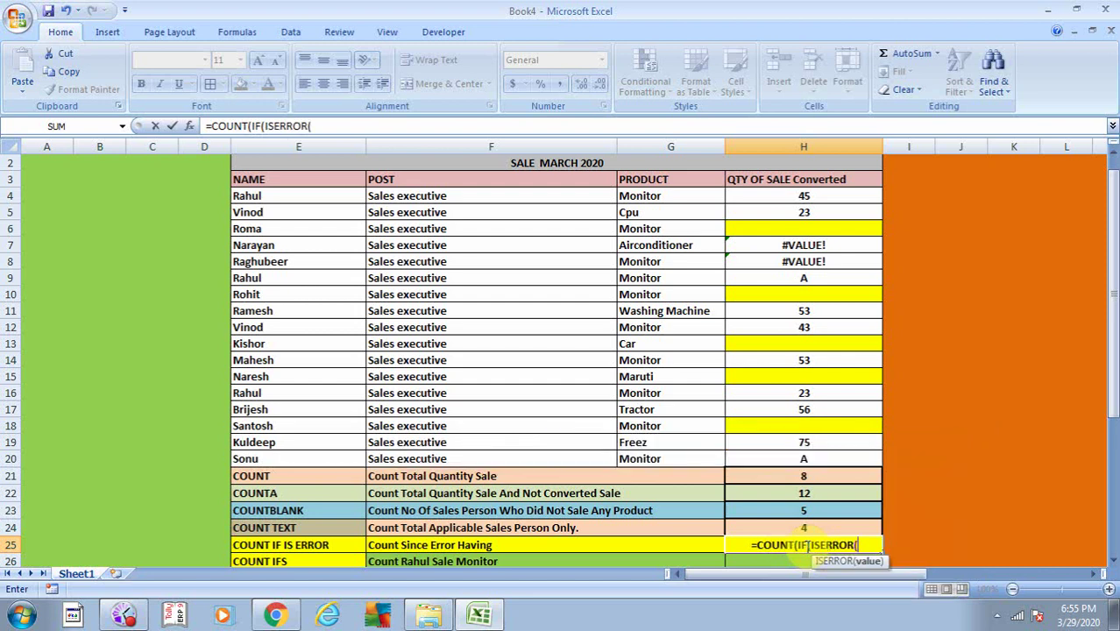
drag(806, 544, 804, 510)
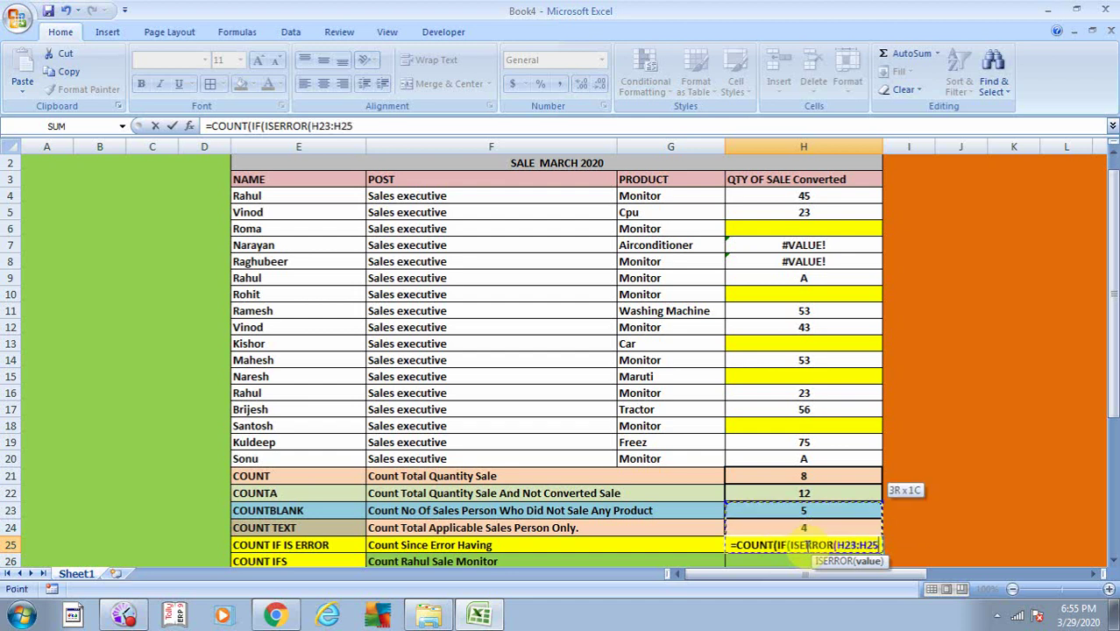
click(804, 509)
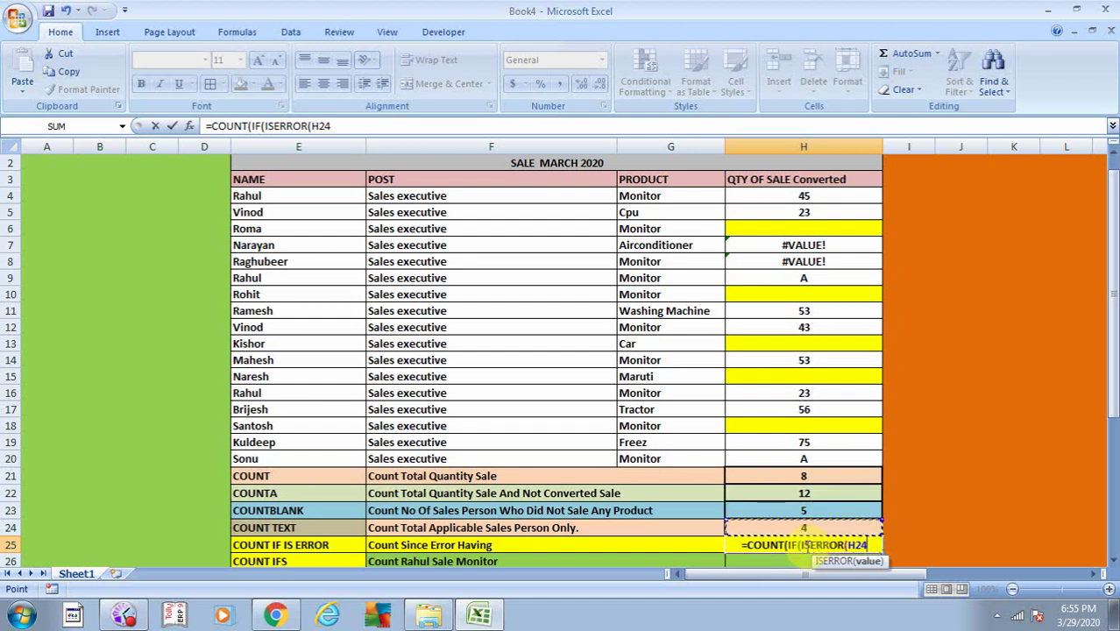
drag(804, 458, 804, 195)
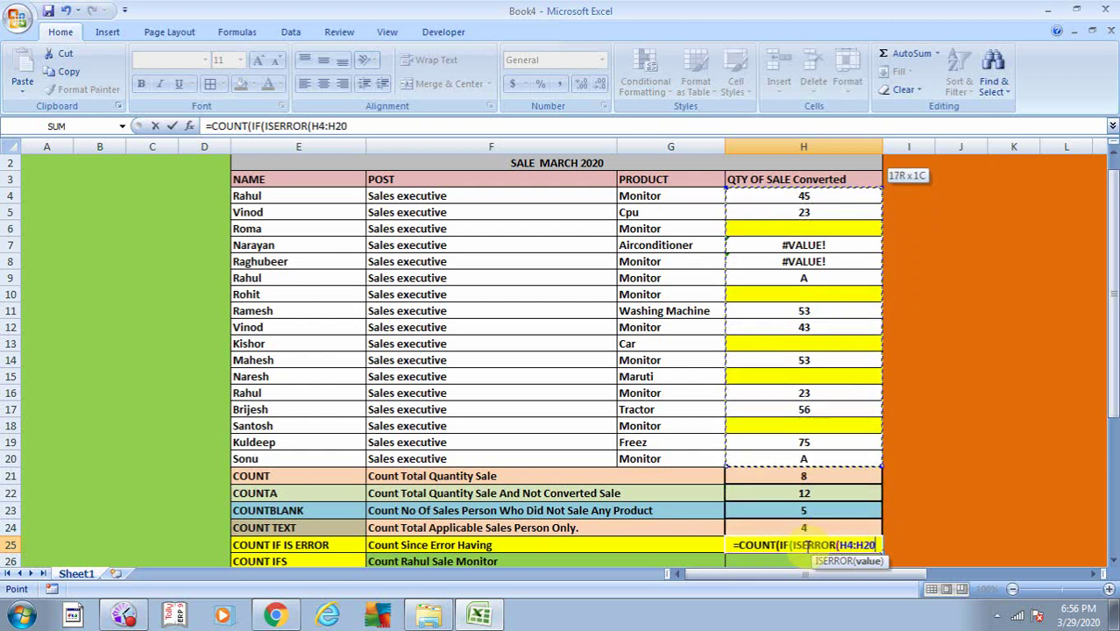
text())
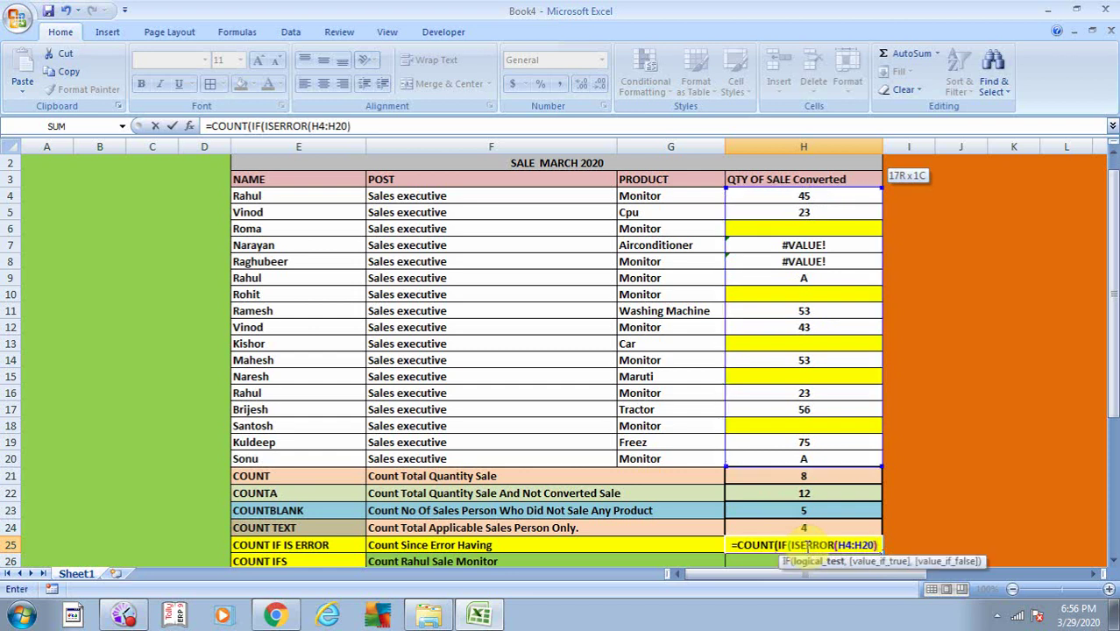
text(,)
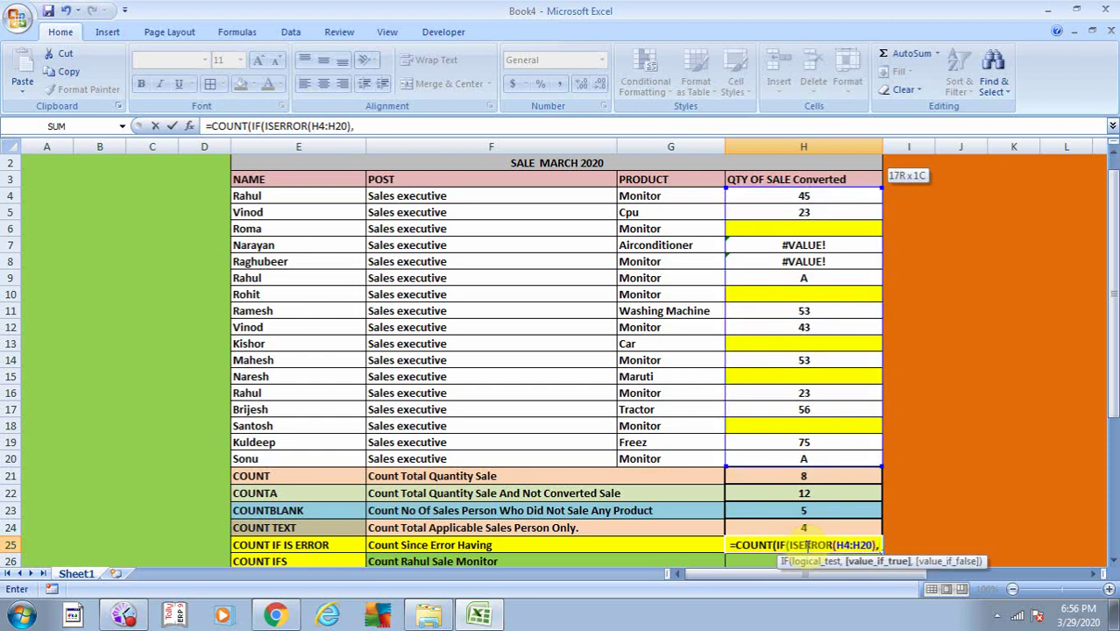
text(1,)
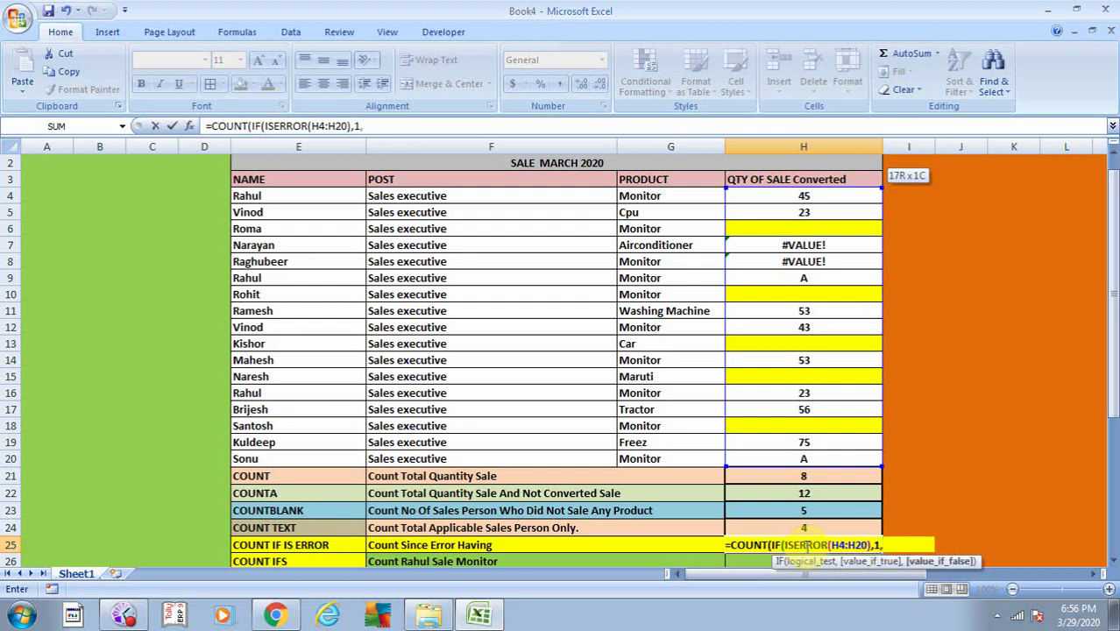
text(")
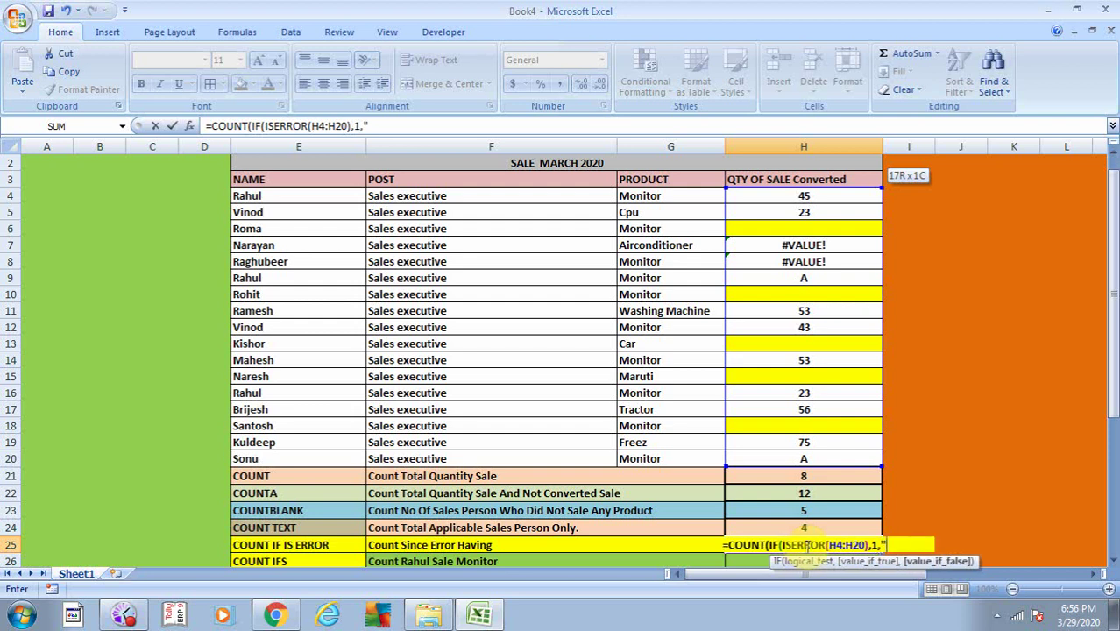
text(")
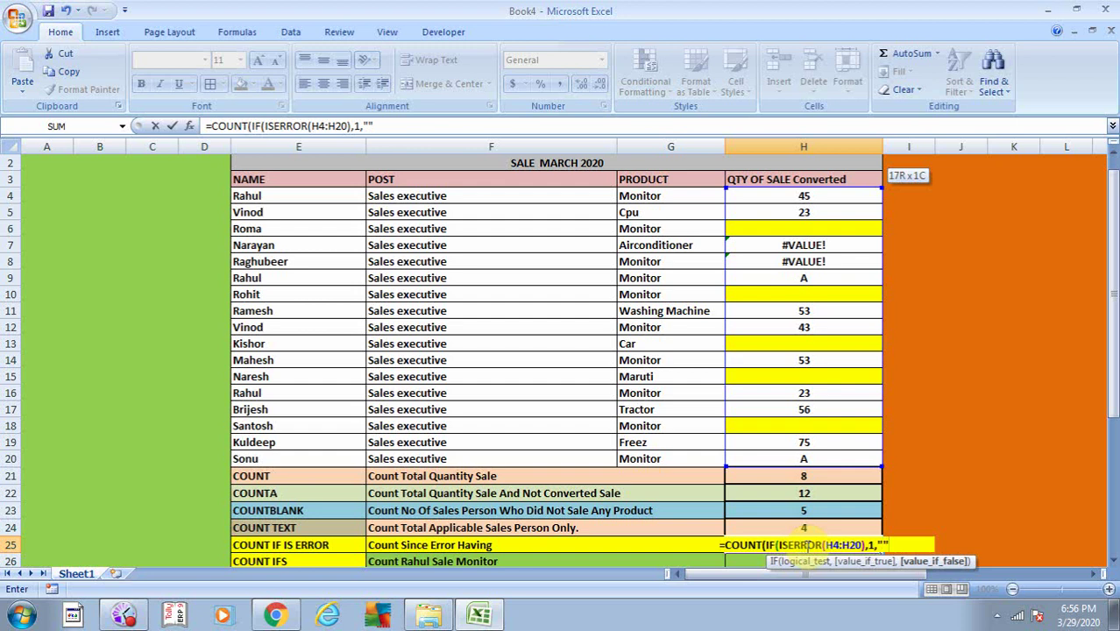
text())
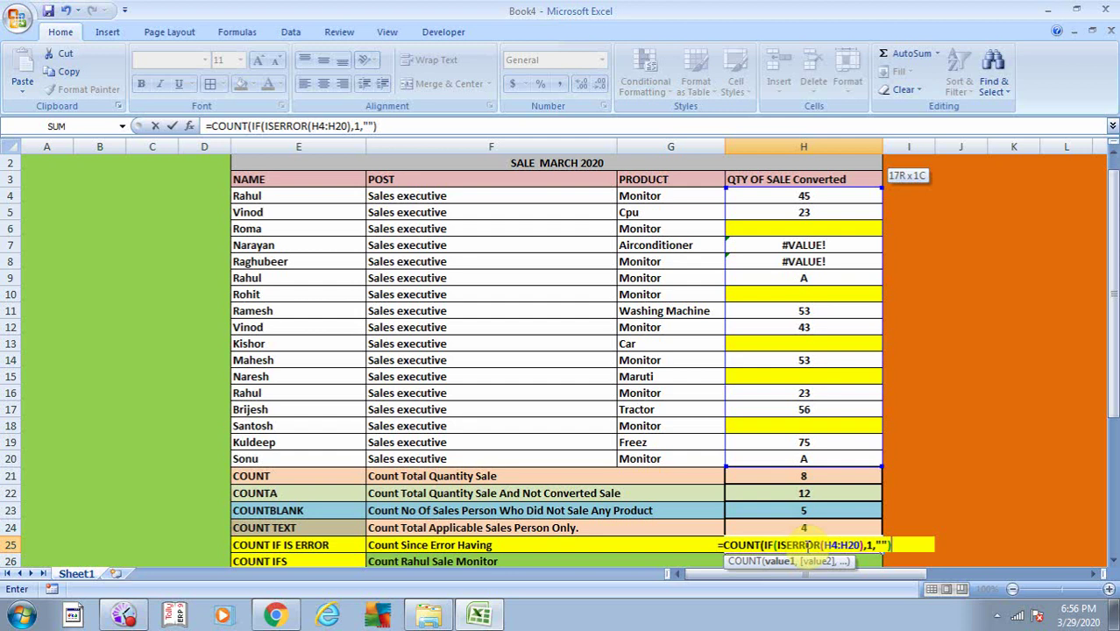
Step: Accept Excel's correction and commit H25 as an array formula returning 2
key(Return)
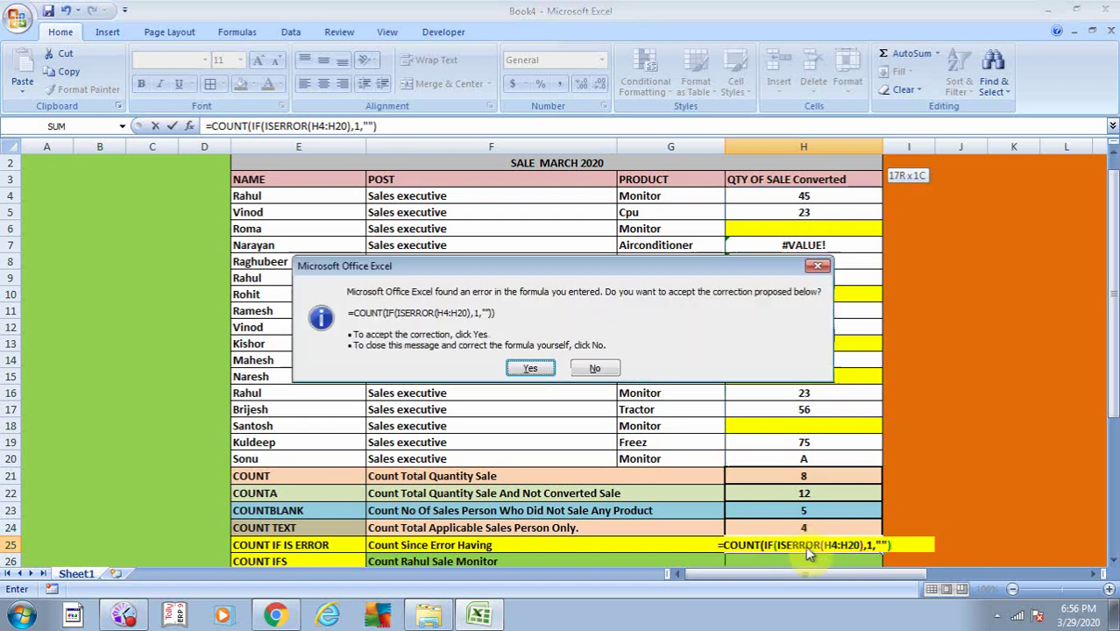
key(Return)
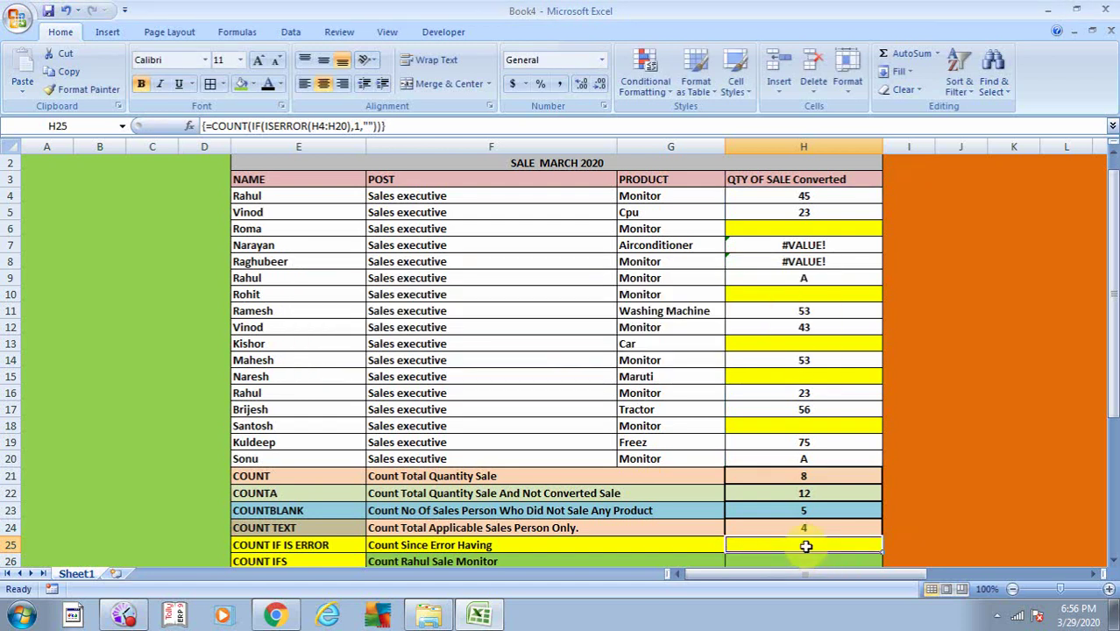
key(ctrl+shift+Return)
click(820, 539)
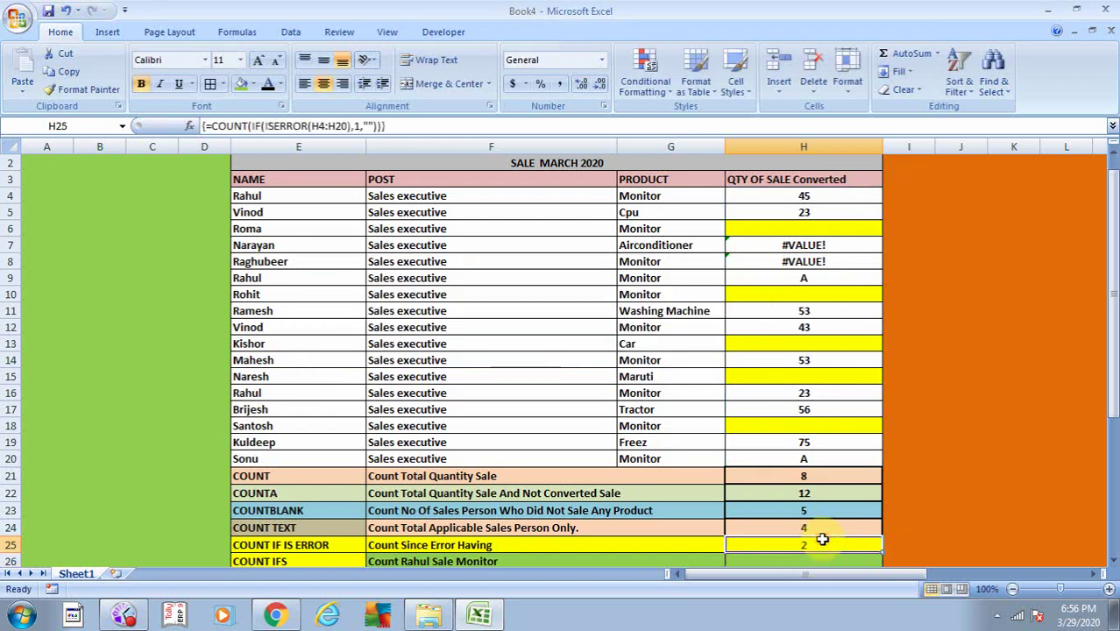
click(285, 545)
click(429, 548)
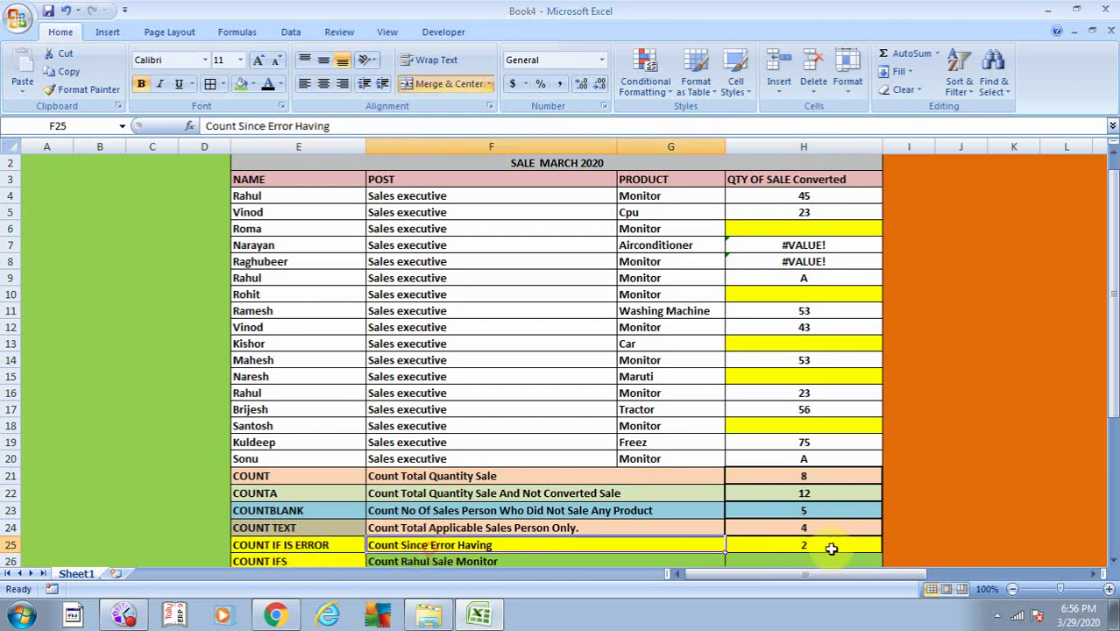
click(828, 547)
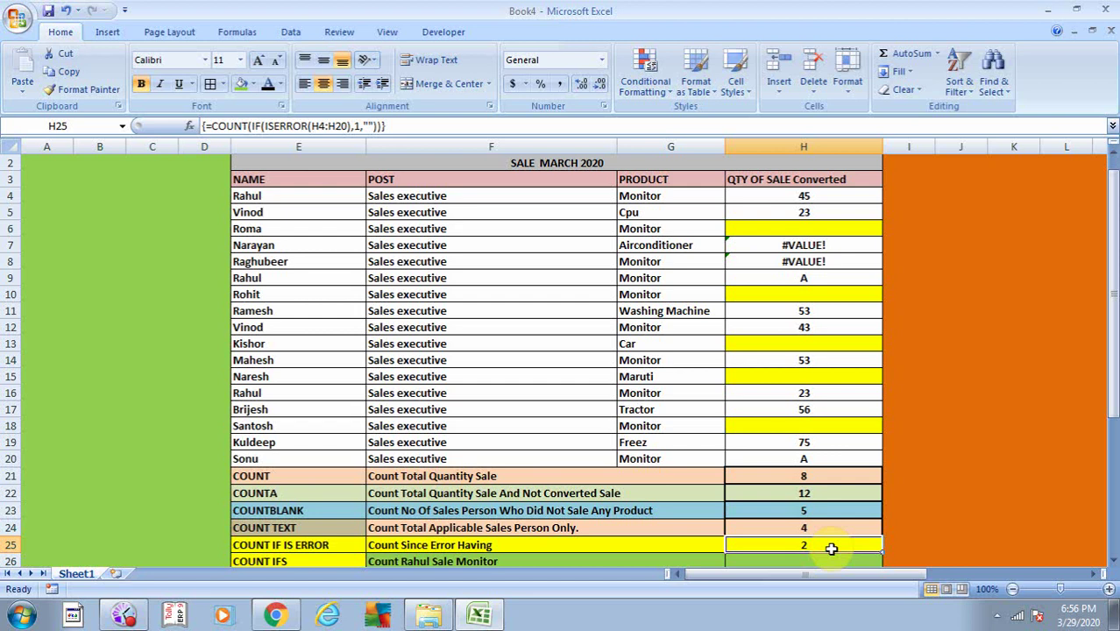
Step: Inspect the #VALUE! formulas in H7 and H8 with their salespeople and products
click(779, 247)
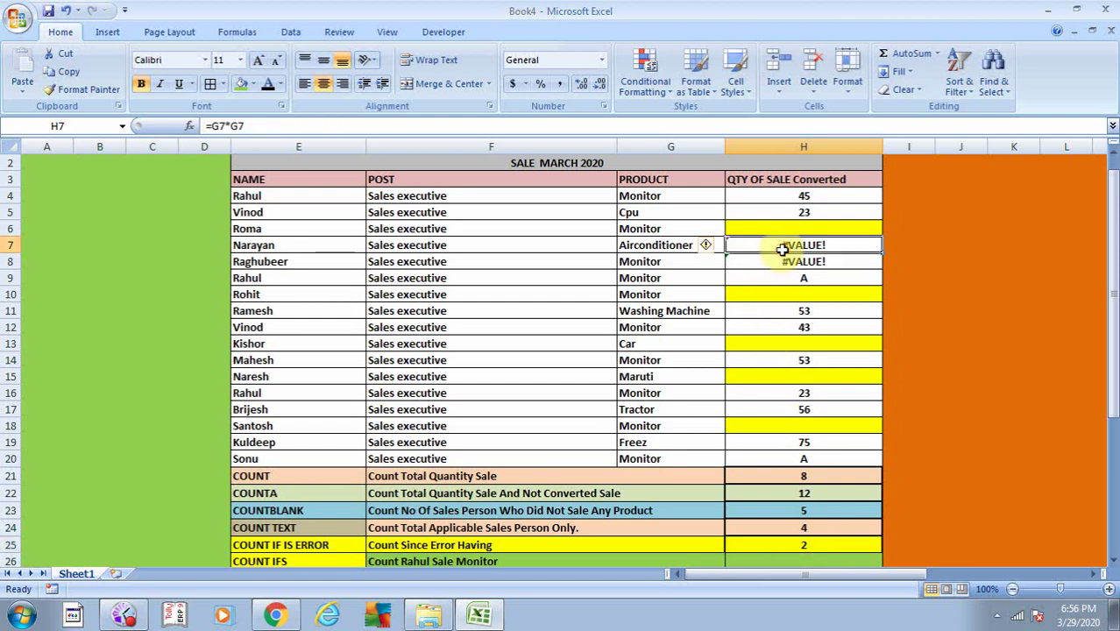
click(300, 244)
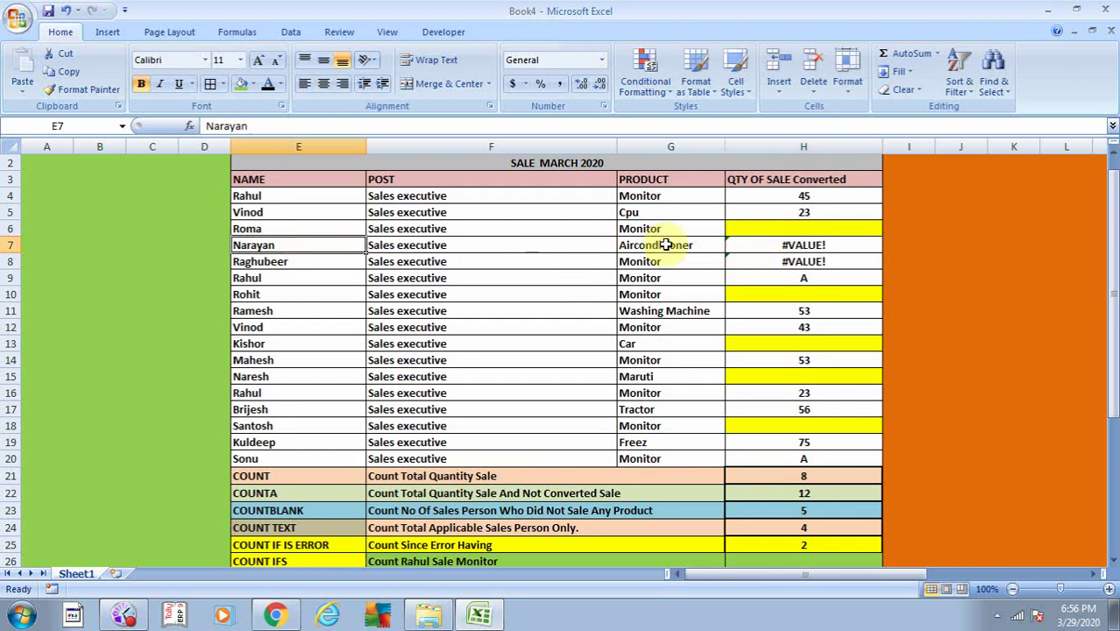
click(677, 246)
click(825, 248)
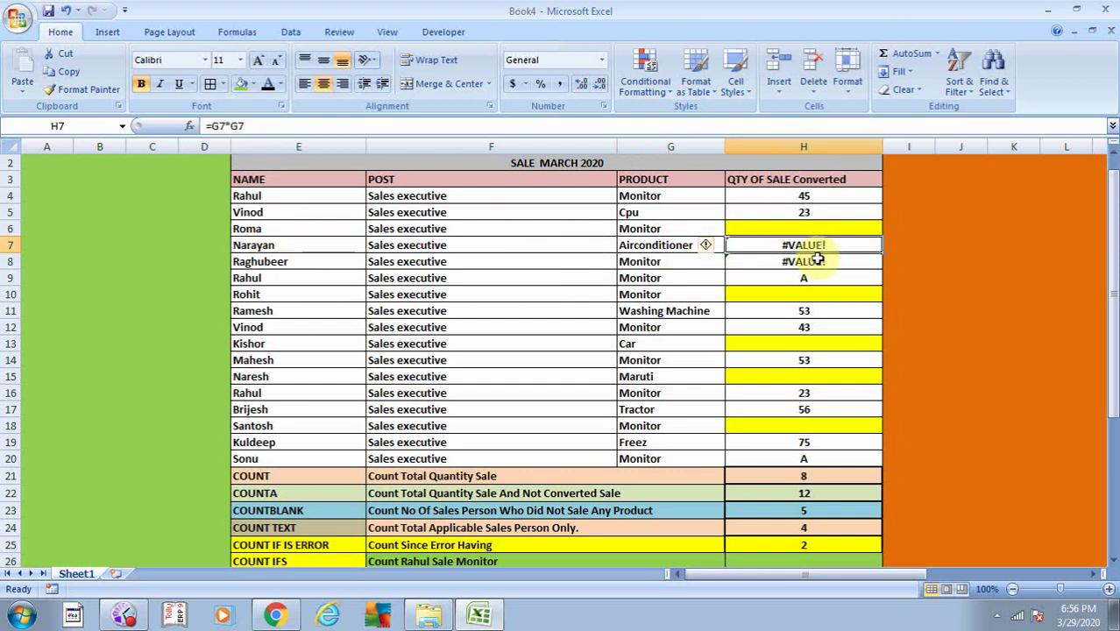
click(239, 261)
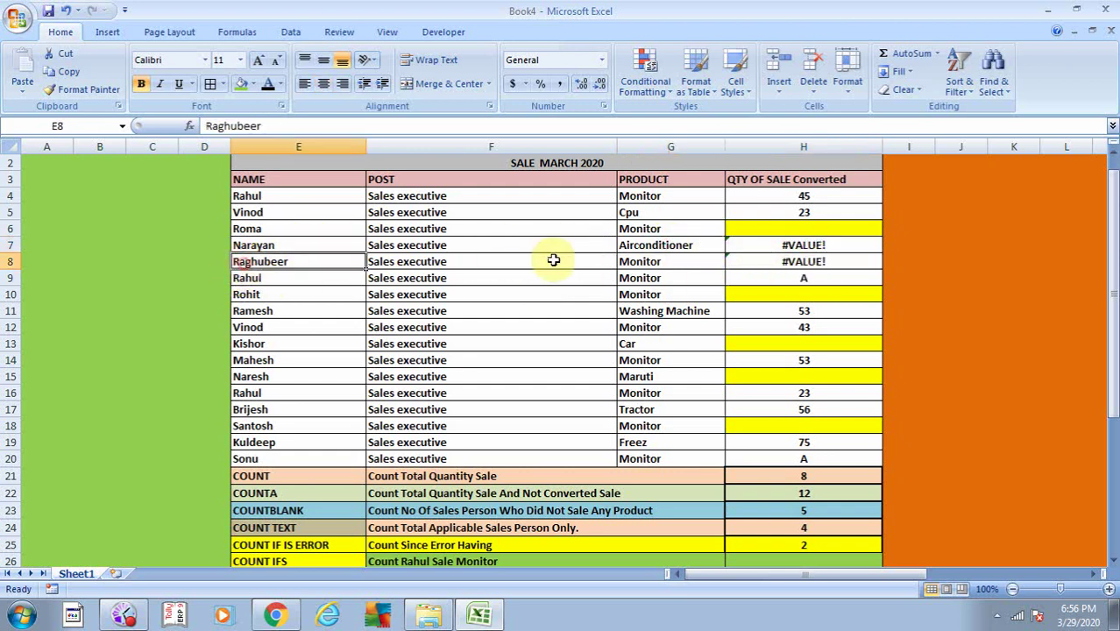
click(651, 263)
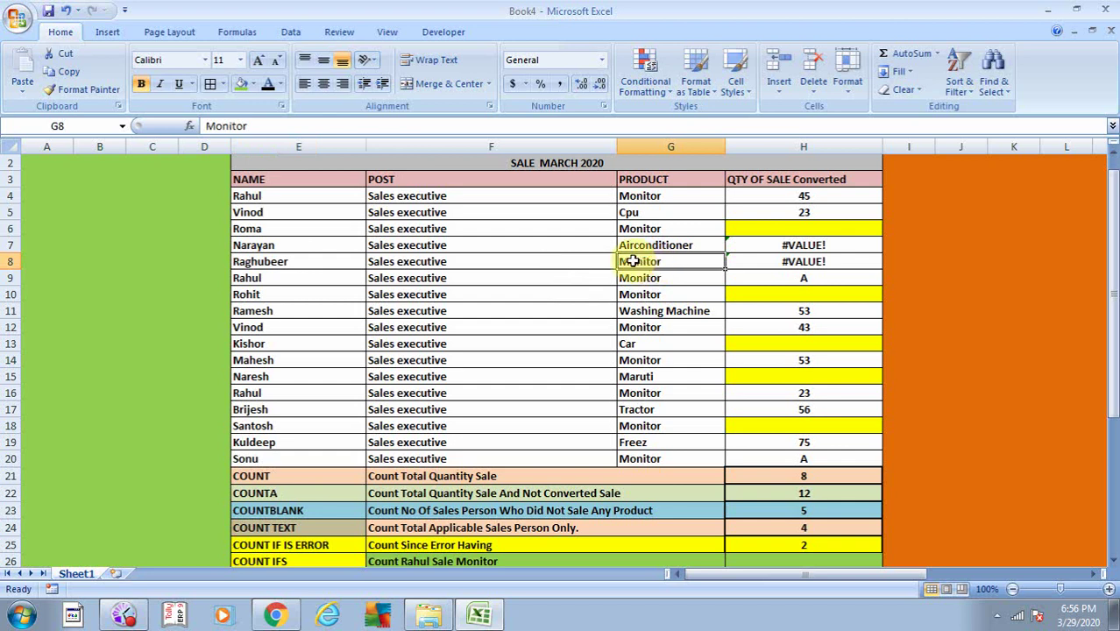
click(754, 261)
click(820, 248)
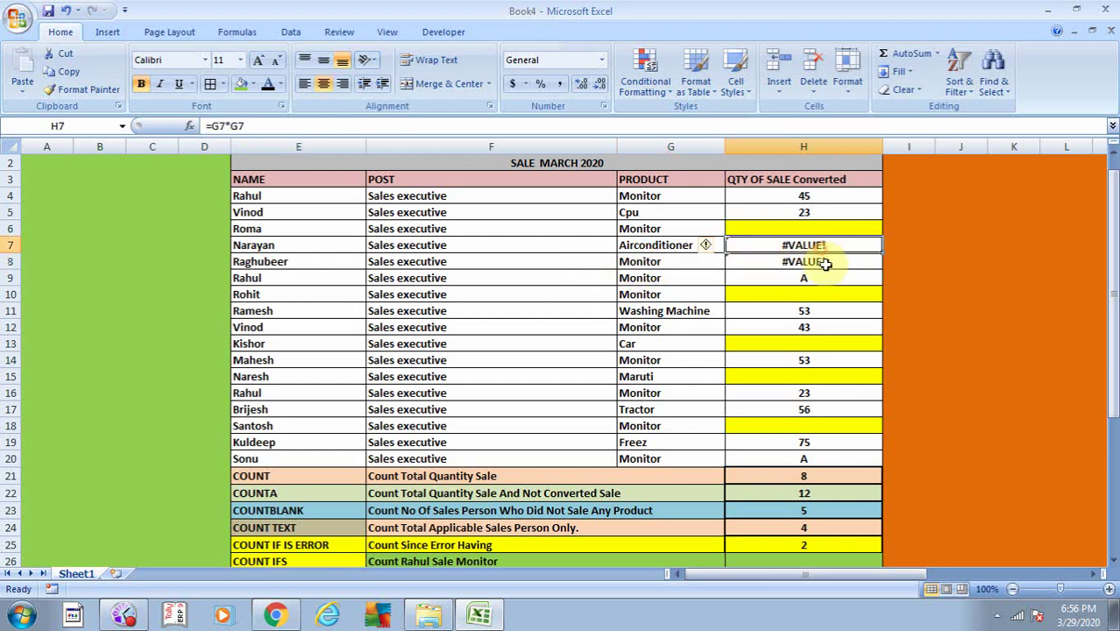
click(825, 260)
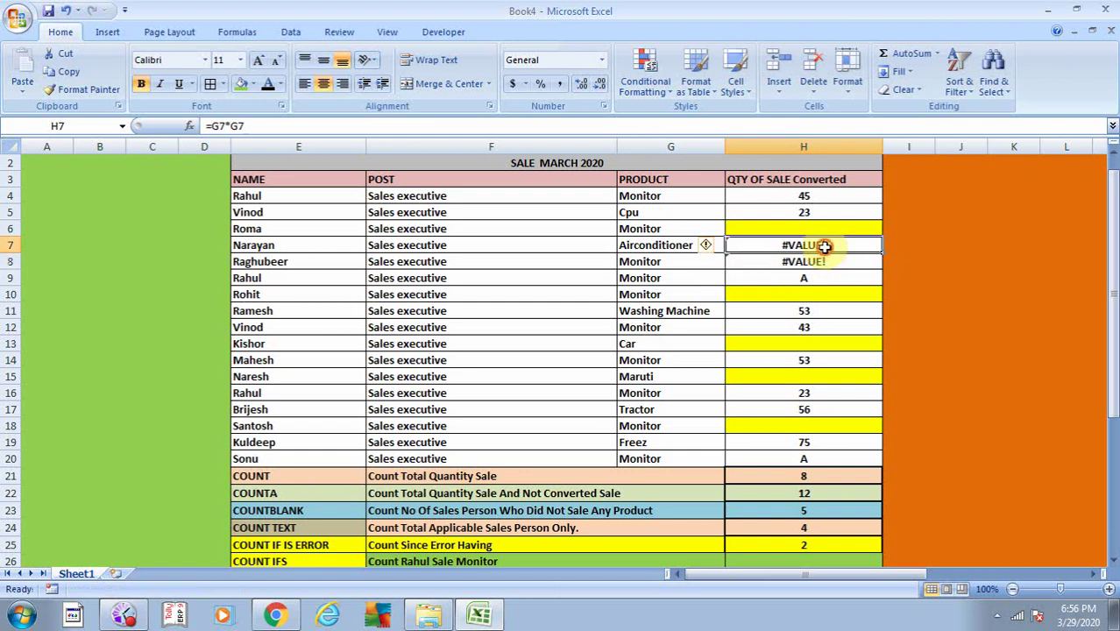
scroll(820, 394, down, 1)
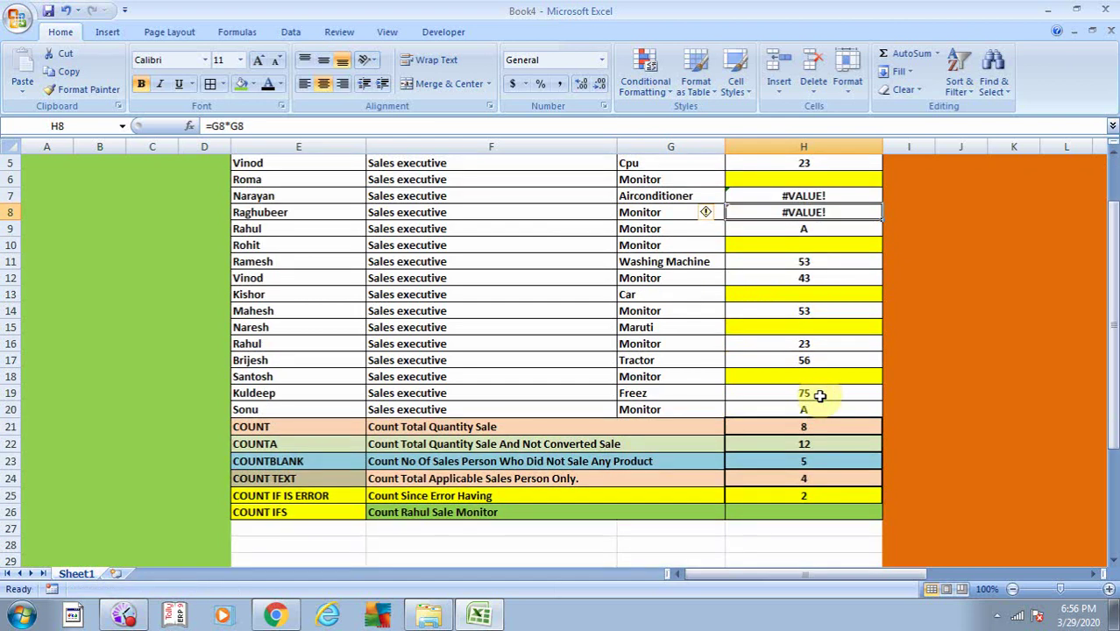
drag(1114, 421, 1115, 404)
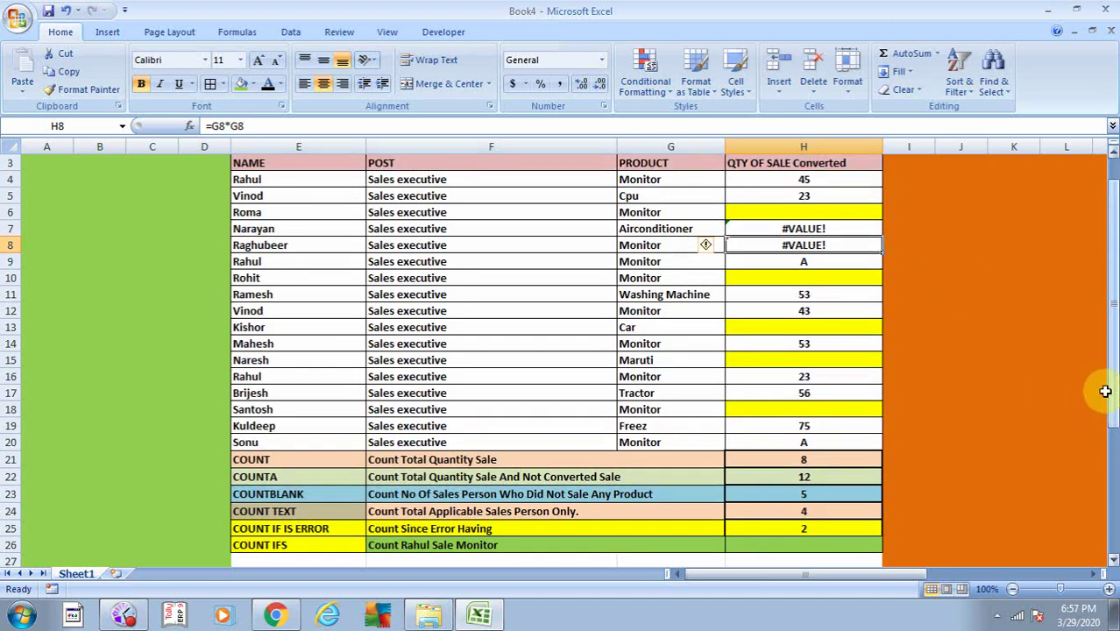
click(779, 231)
click(792, 248)
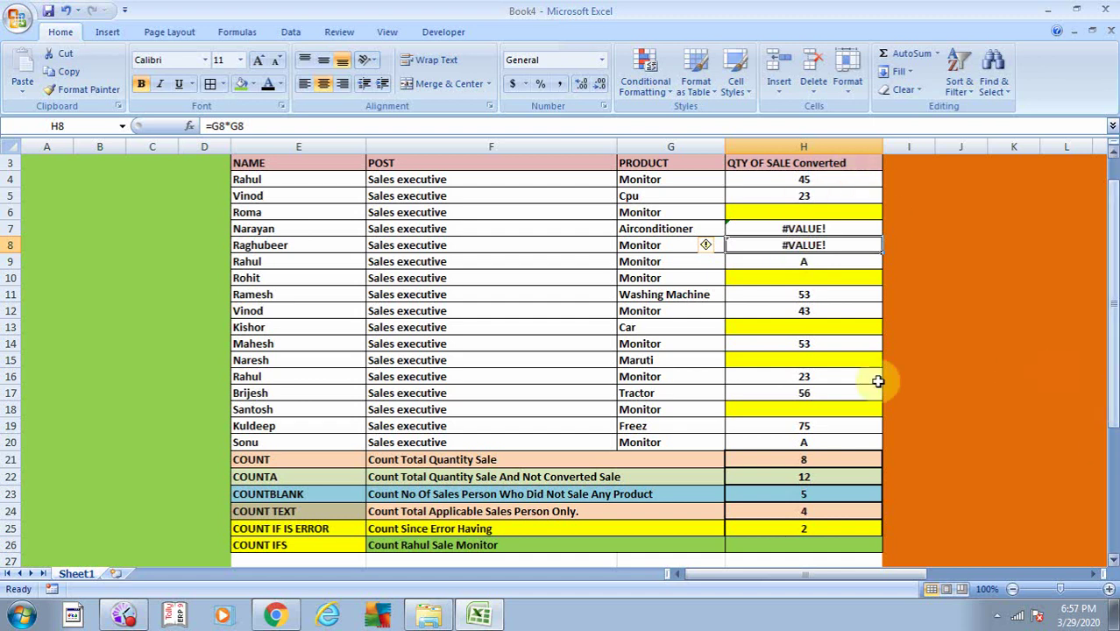
click(300, 548)
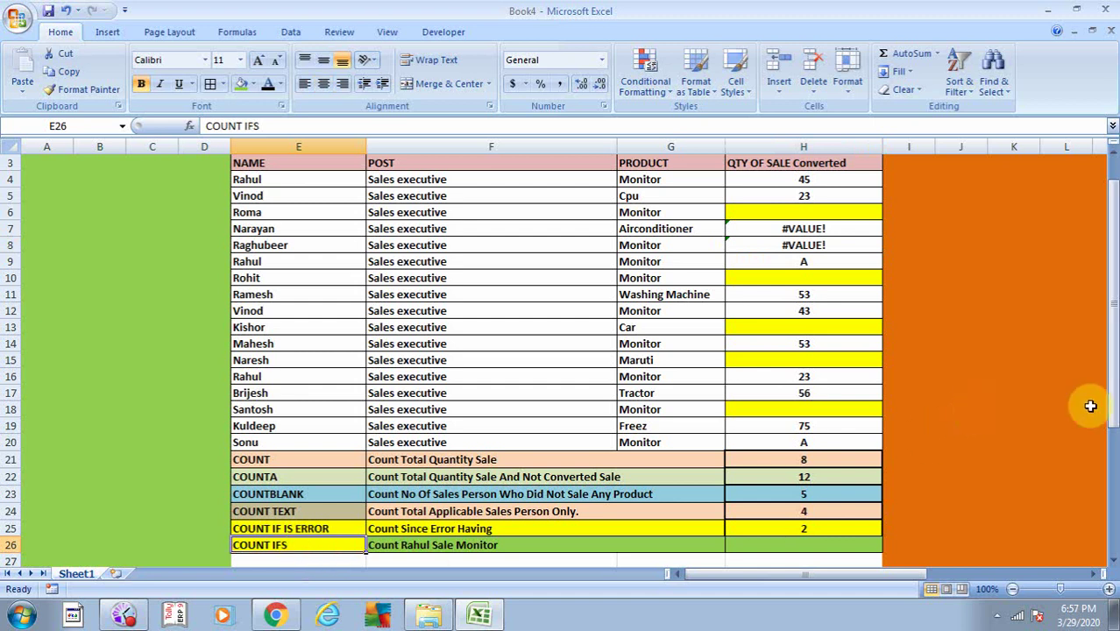
drag(1113, 405, 1113, 403)
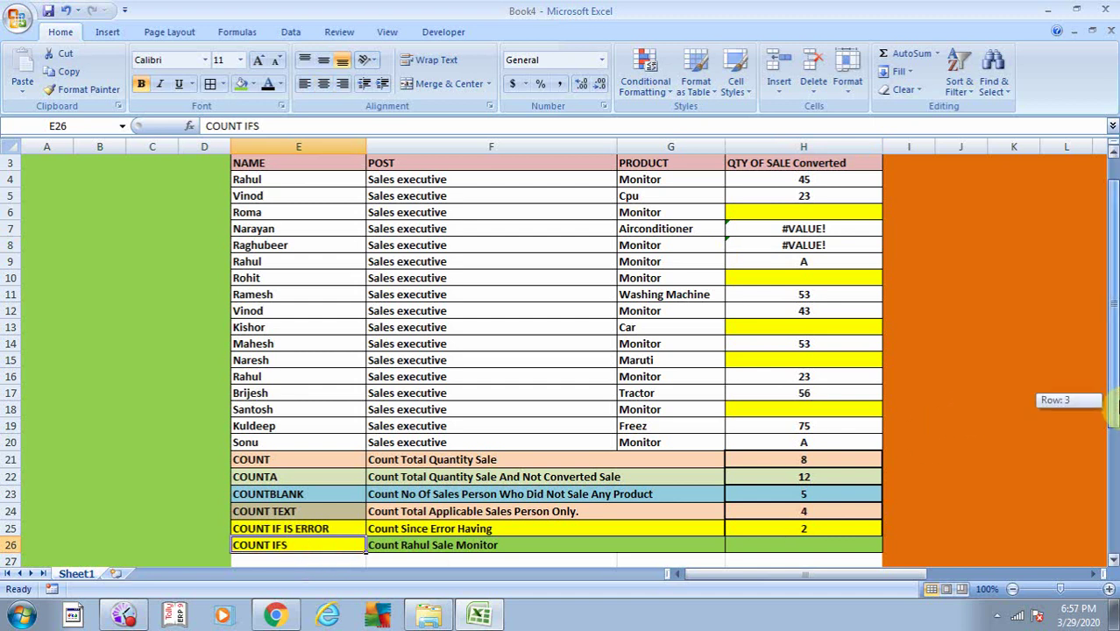
drag(1113, 403, 1113, 403)
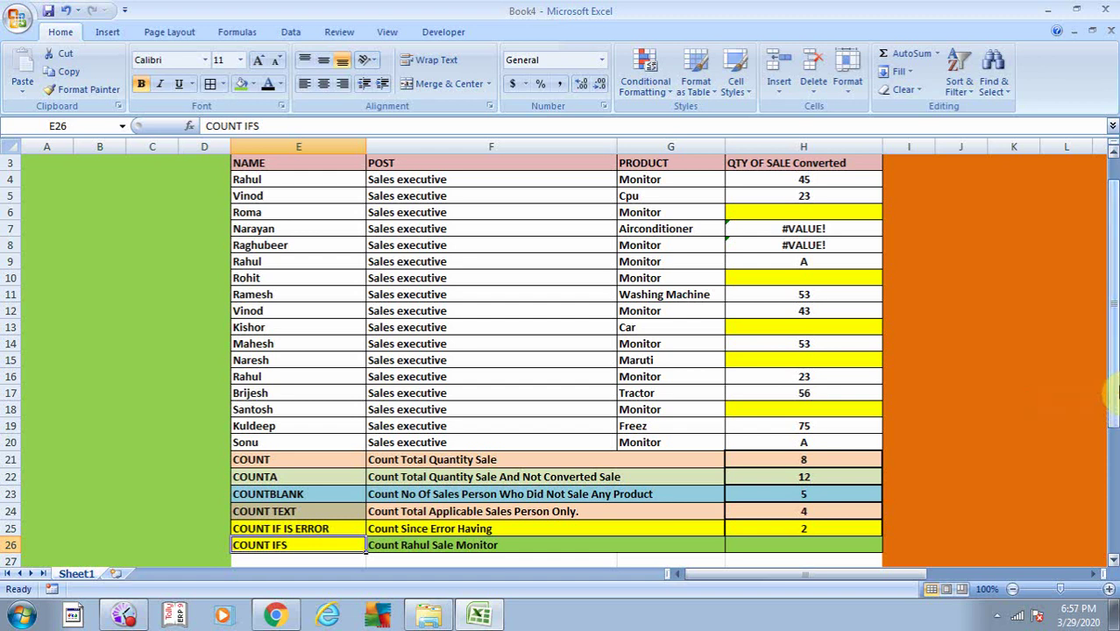
click(386, 550)
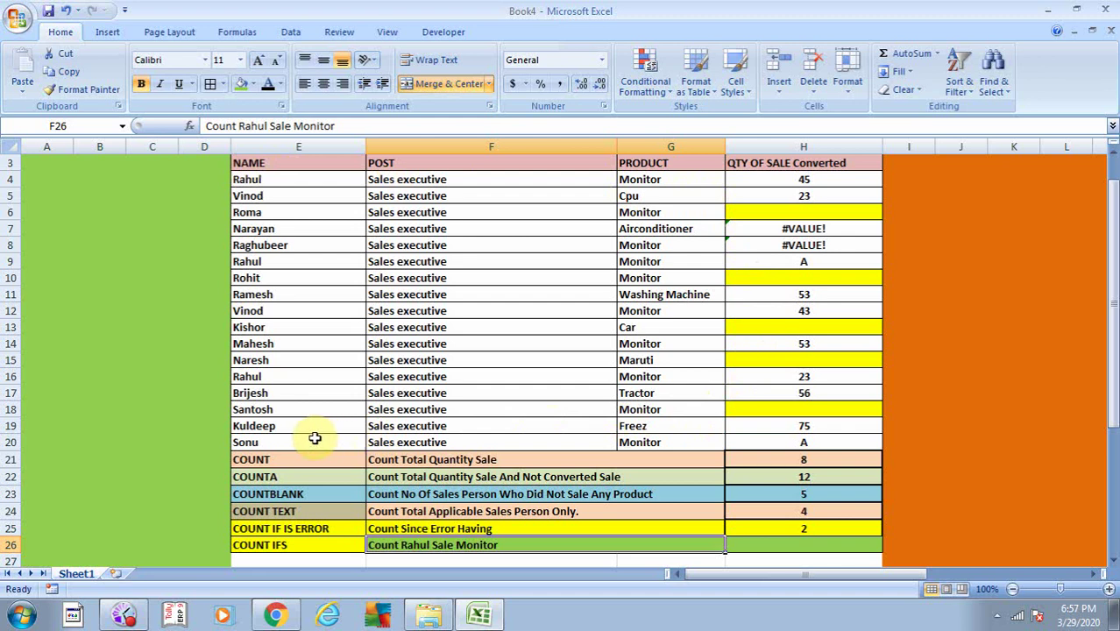
click(289, 548)
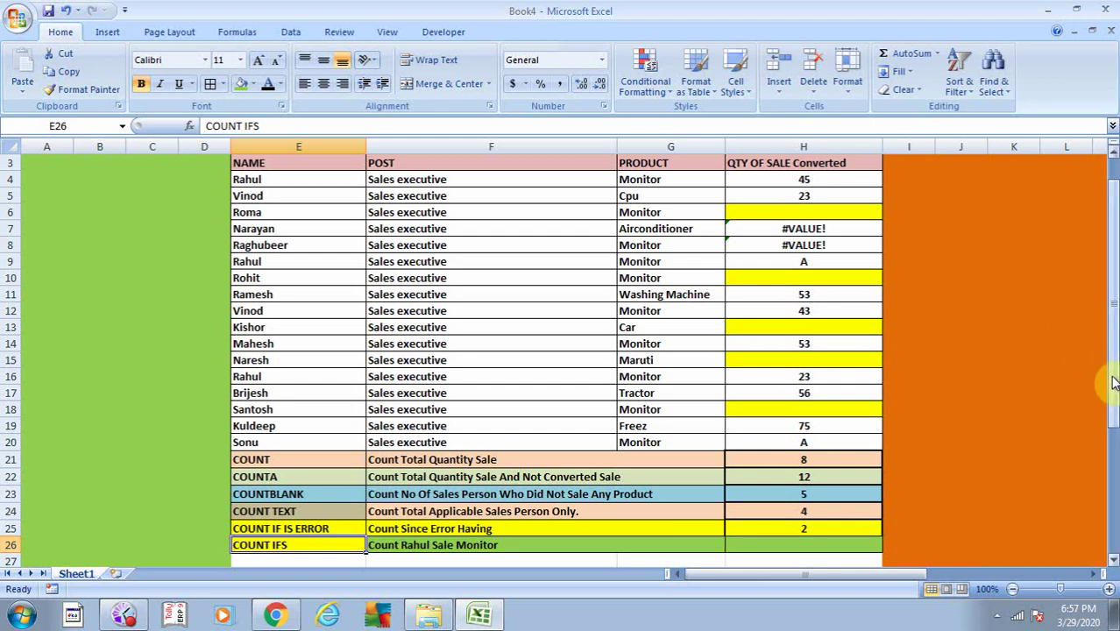
click(743, 547)
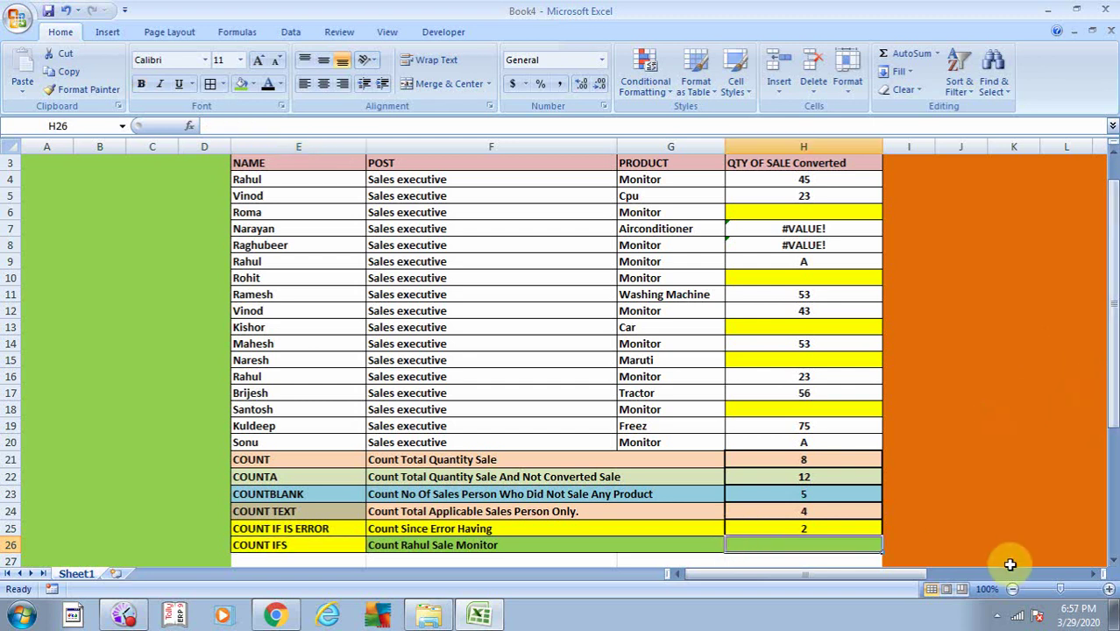
Step: Enter {=COUNTIFS(E4:E20,"RAHUL",G4:G20,"MONITOR")} in H26 as an array formula, returning 3
text(=C)
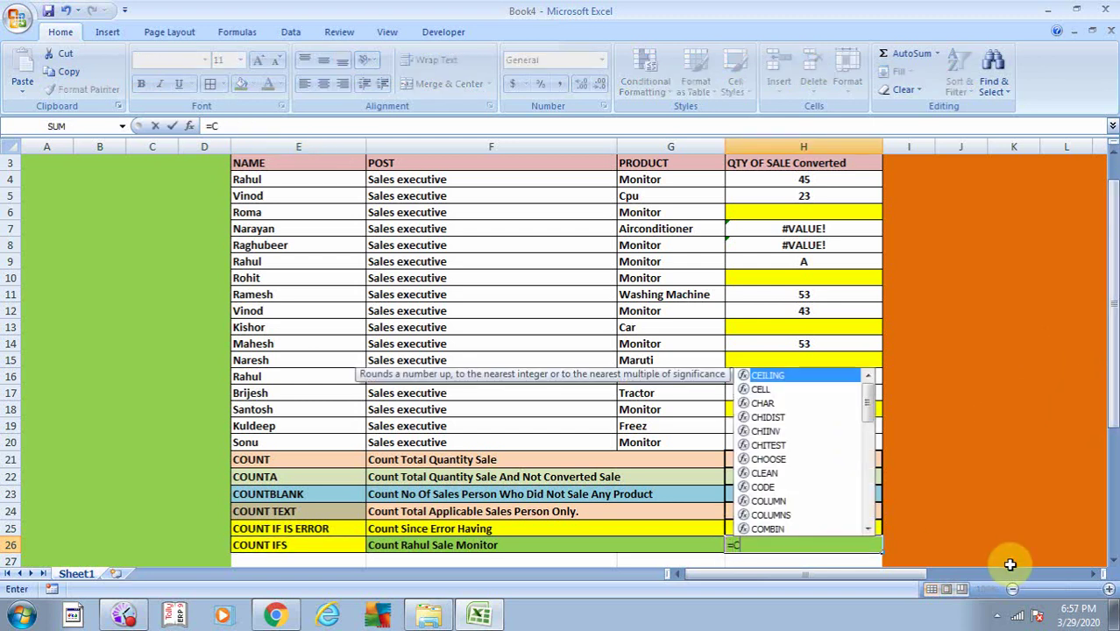
text(OUNT)
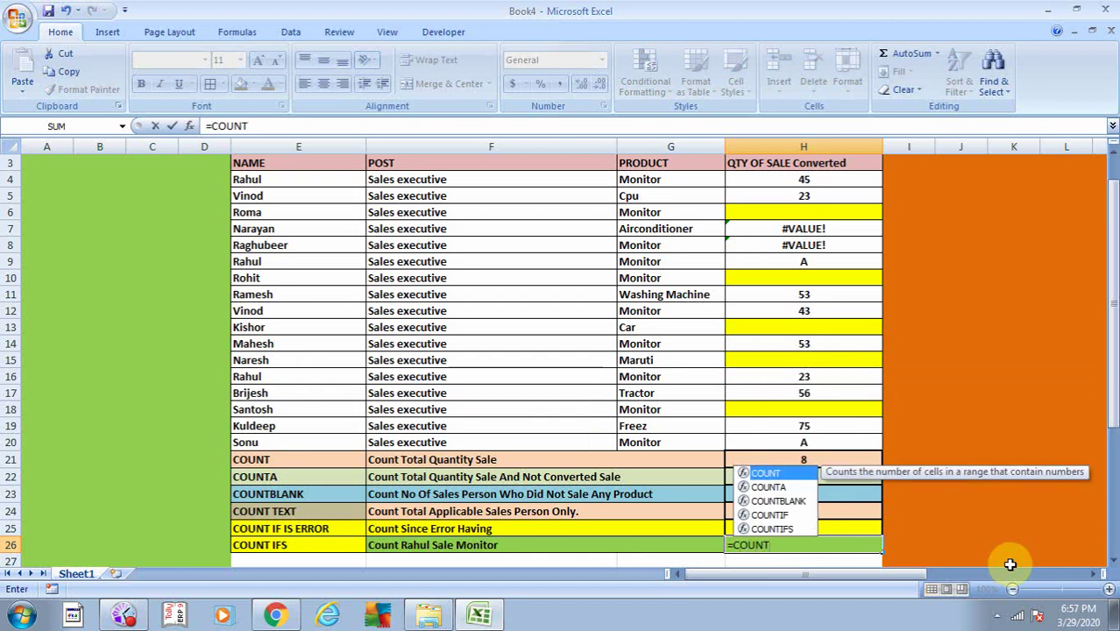
key(Down)
key(Down)
key(Down)
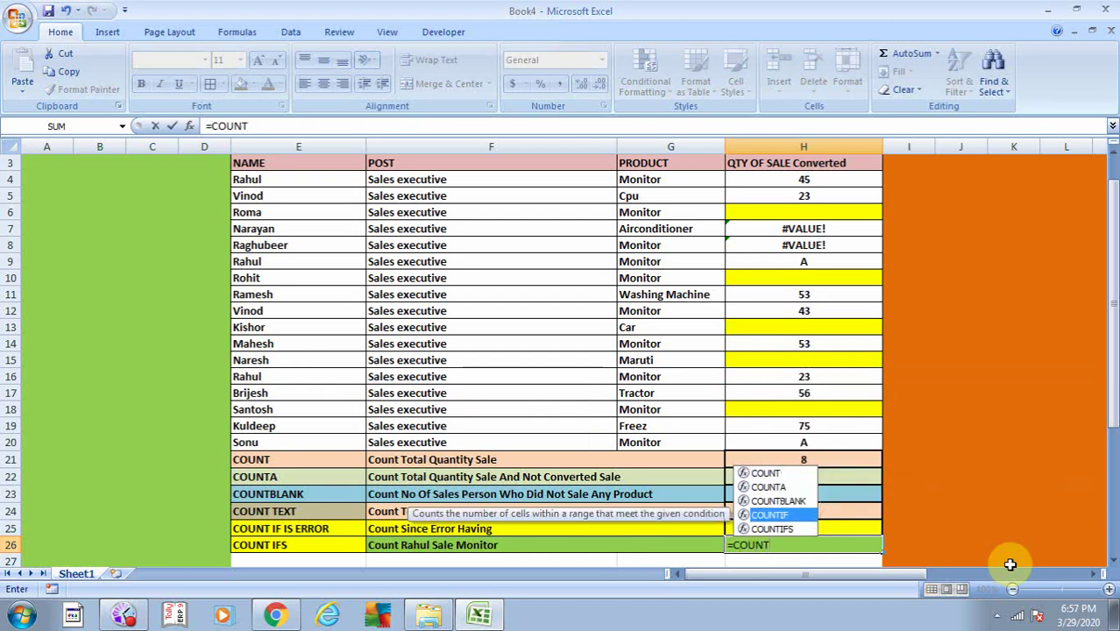
key(Down)
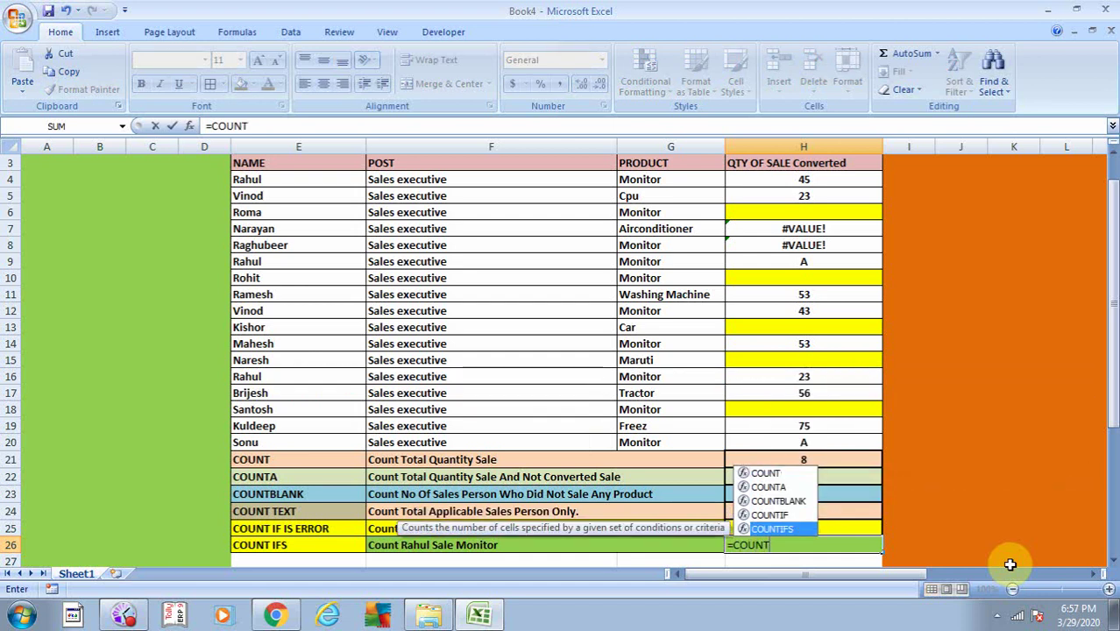
key(Tab)
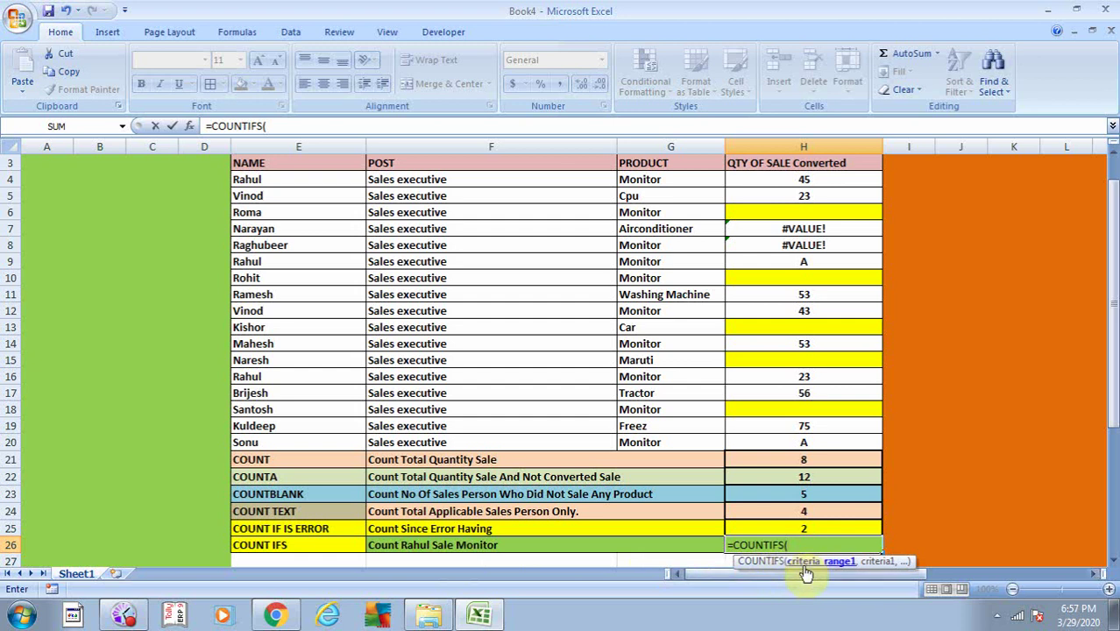
drag(284, 445, 284, 187)
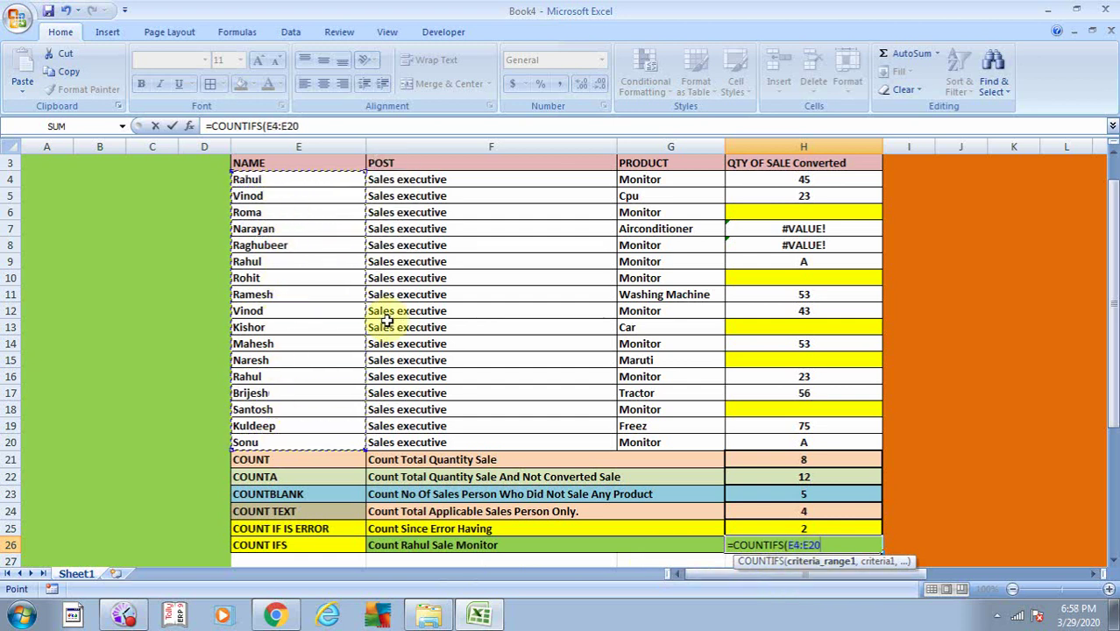
text(,)
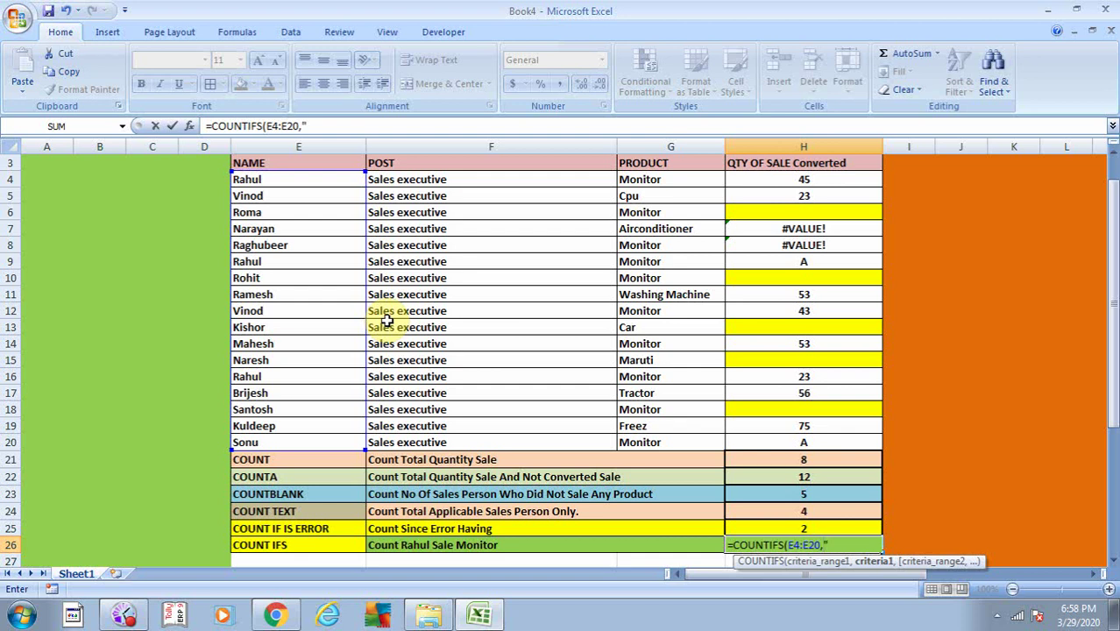
text(RAHUL")
text(,)
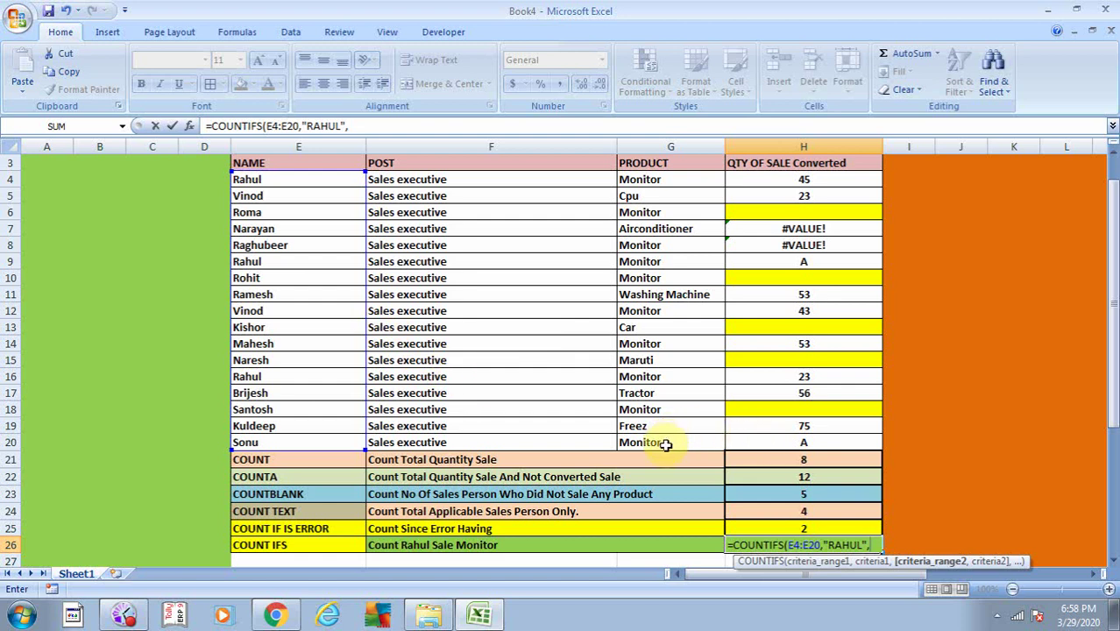
drag(666, 441, 655, 178)
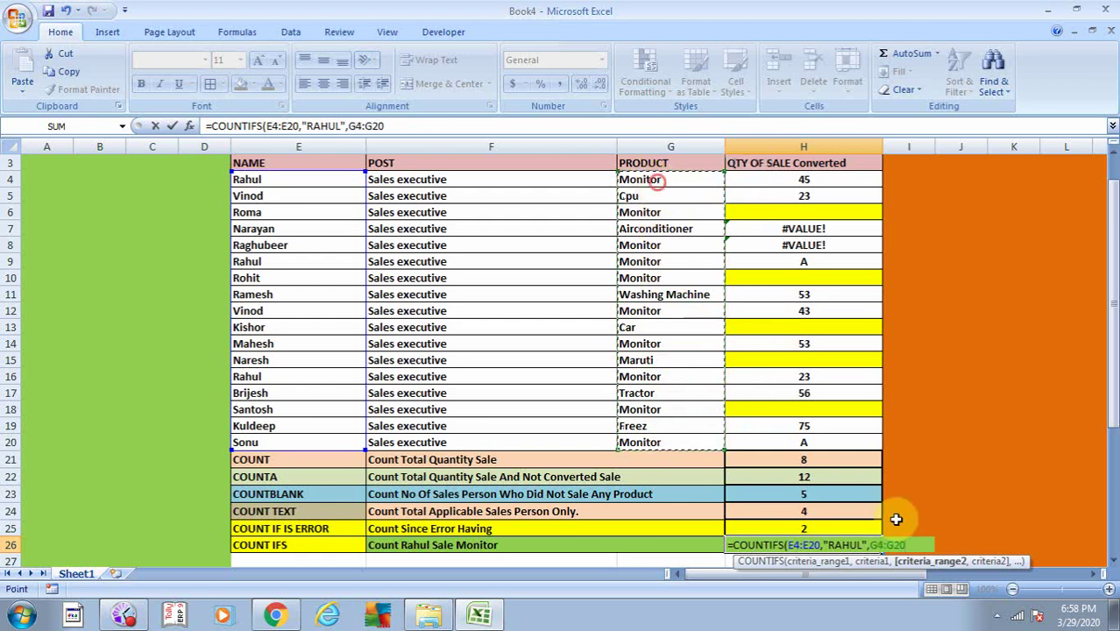
text(,)
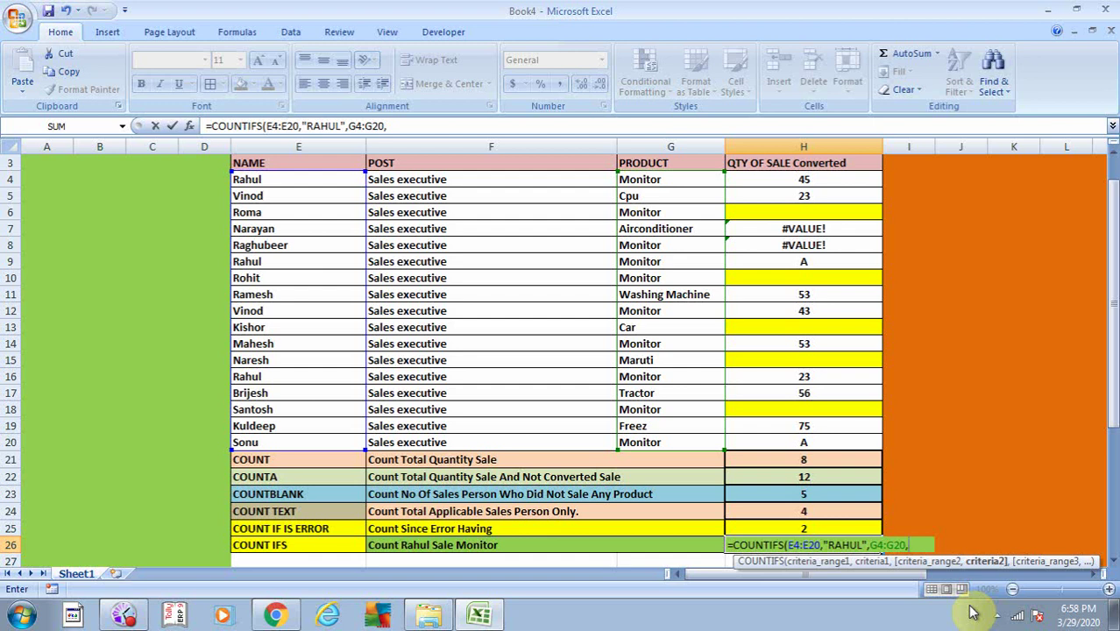
text("MONI)
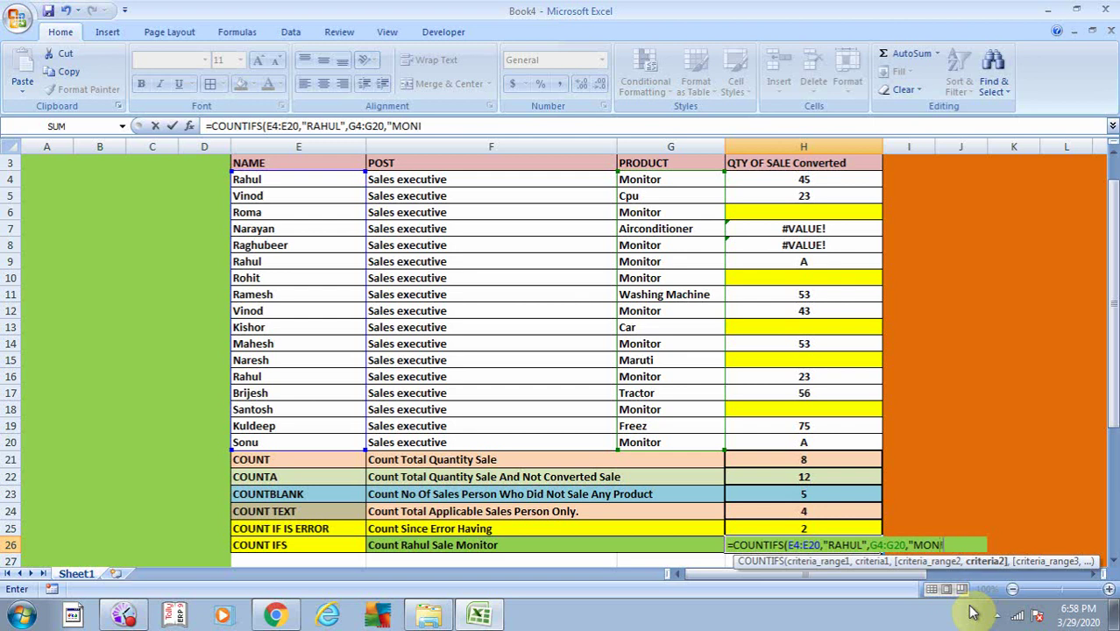
text(TOR")
text())
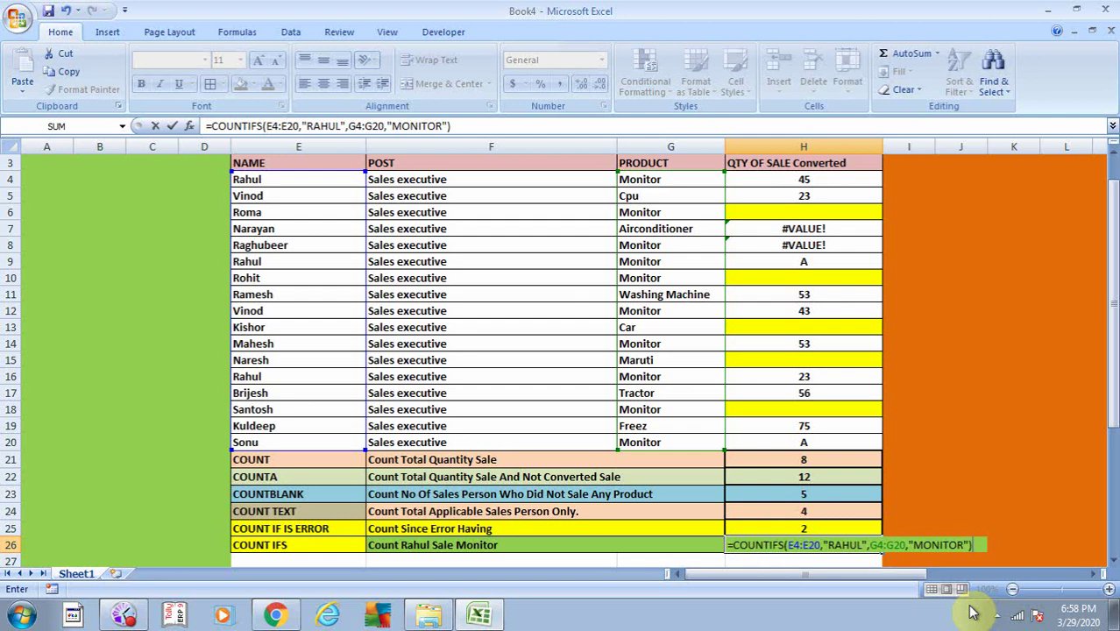
key(ctrl+shift+Return)
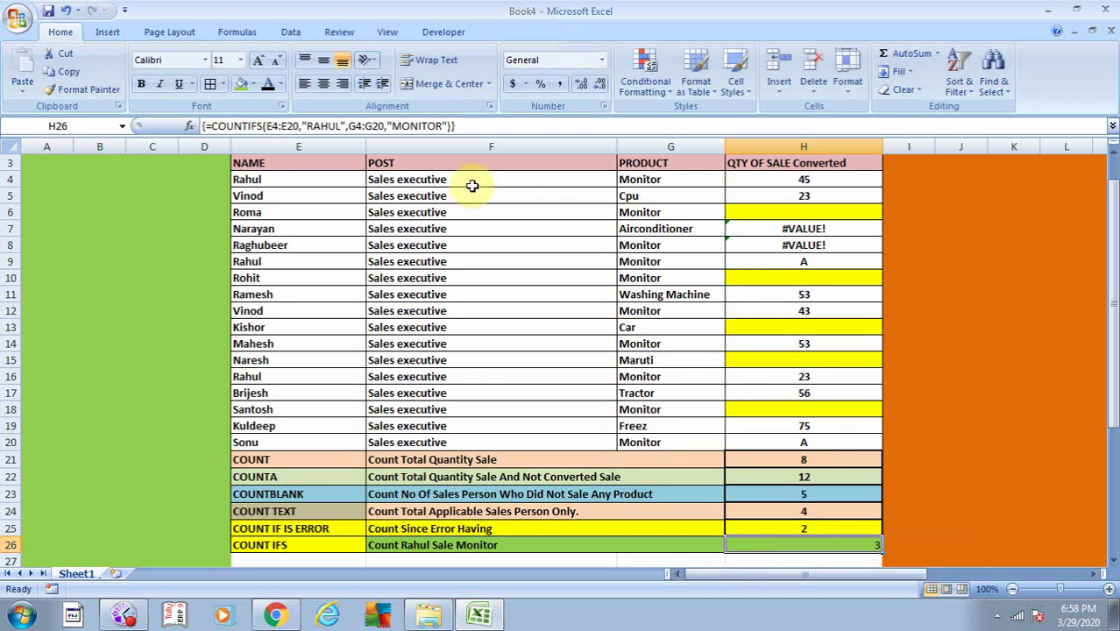
Step: Centre and bold the COUNTIFS result 3 in H26
click(325, 83)
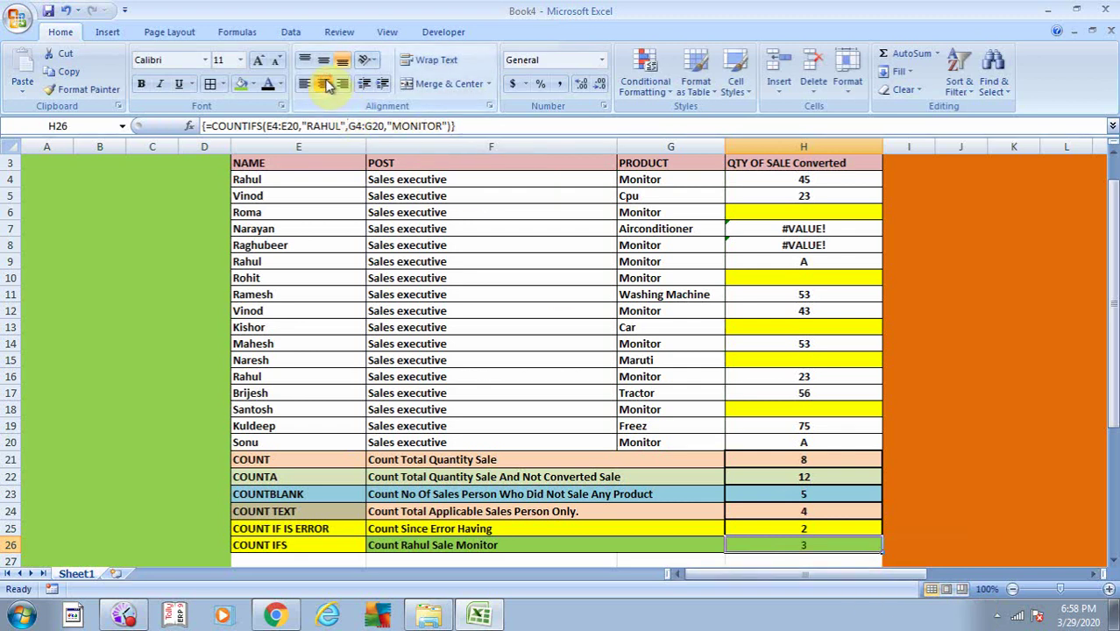
click(140, 83)
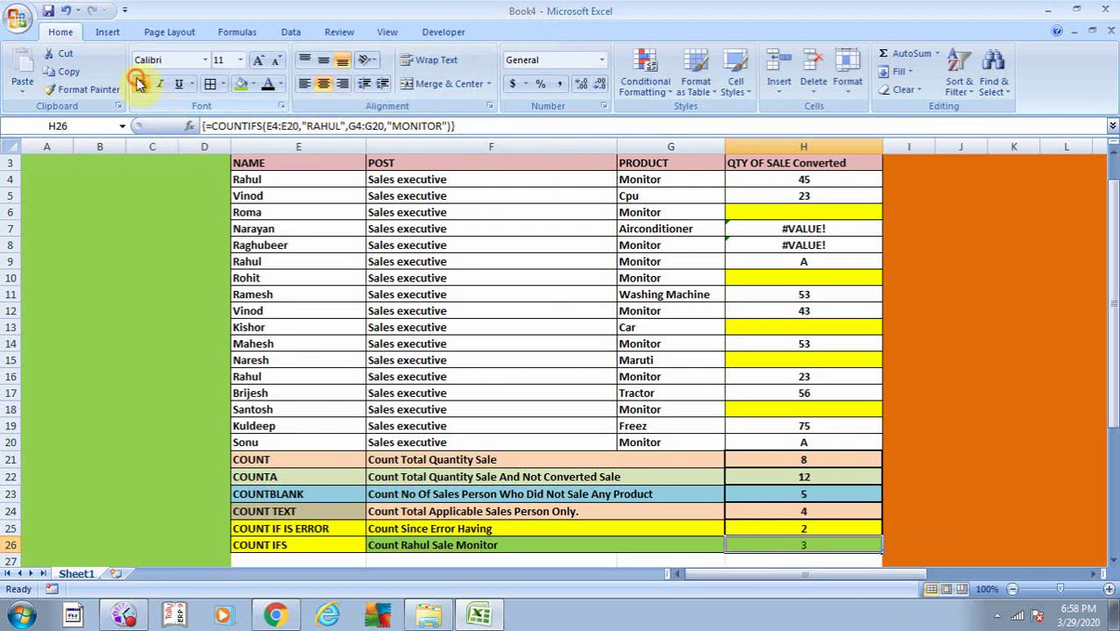
click(824, 559)
click(817, 545)
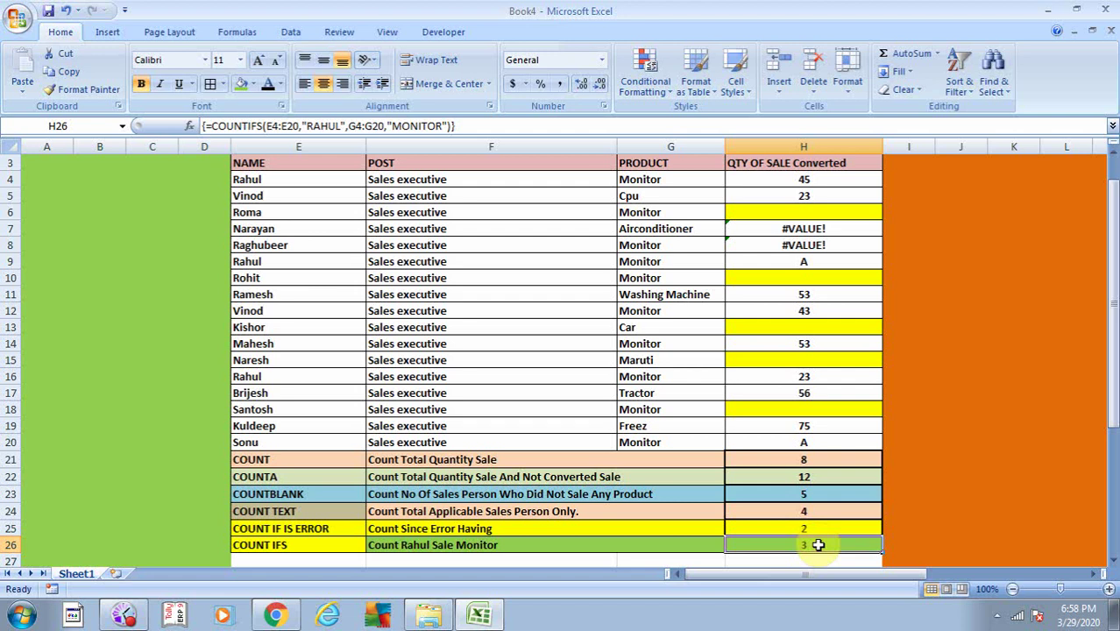
click(309, 179)
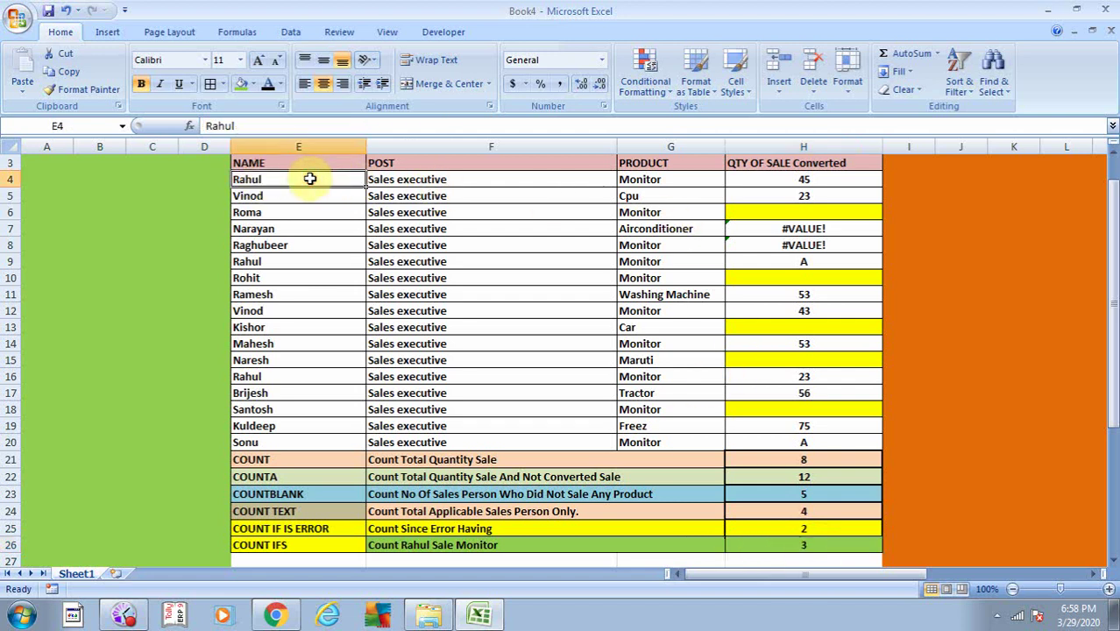
Step: Fill E4:G4, E9:G9 and E16:G16 green for Rahul's three Monitor rows
drag(309, 179, 625, 175)
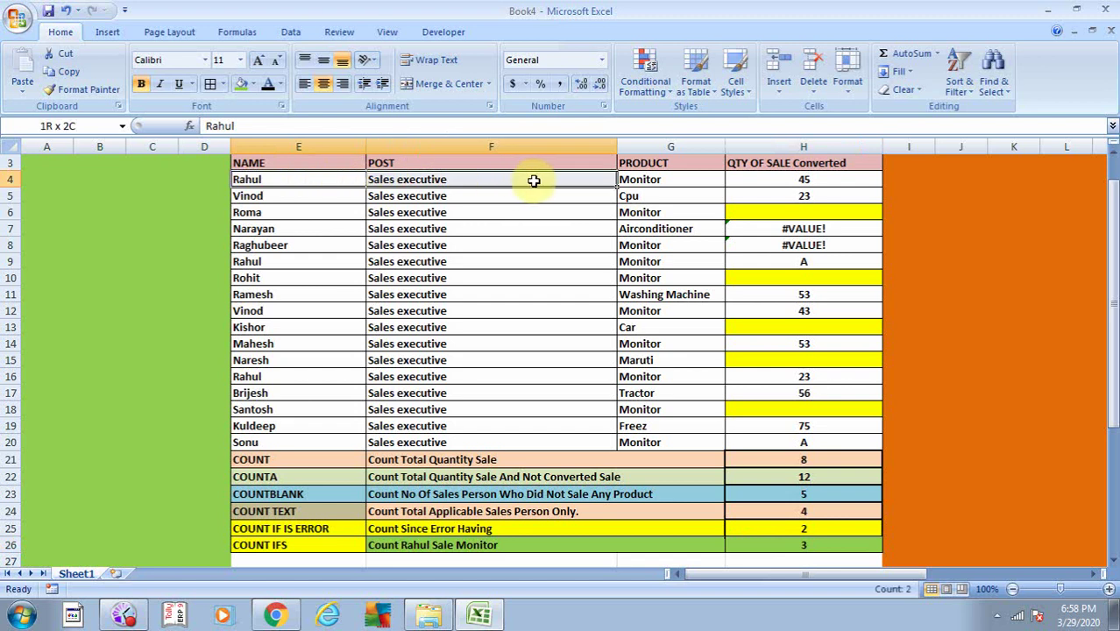
click(240, 83)
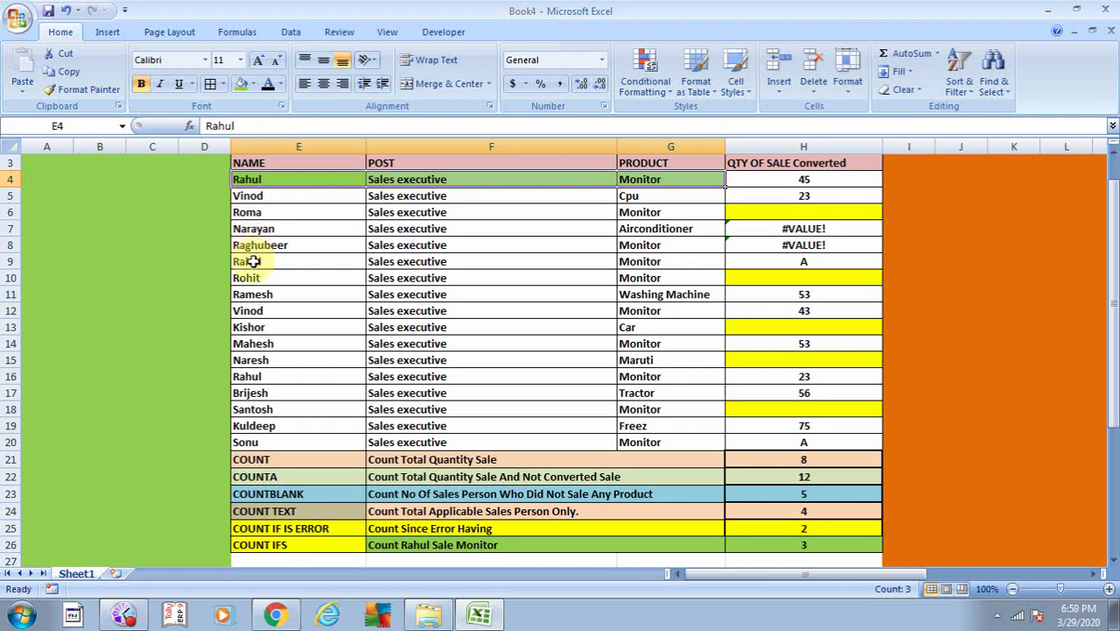
drag(252, 261, 636, 261)
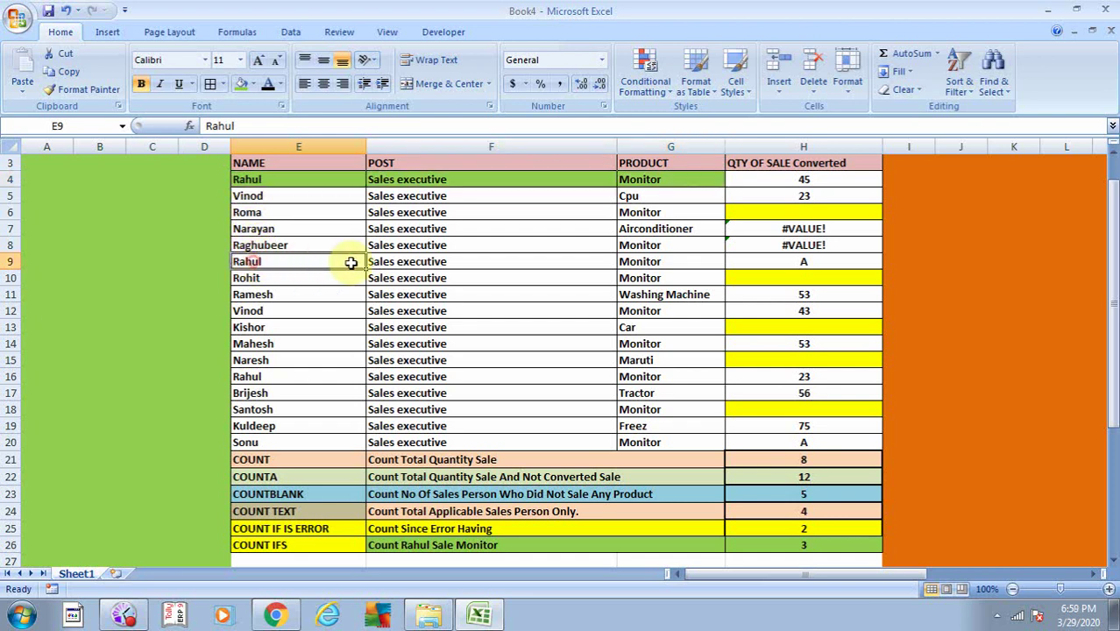
click(240, 84)
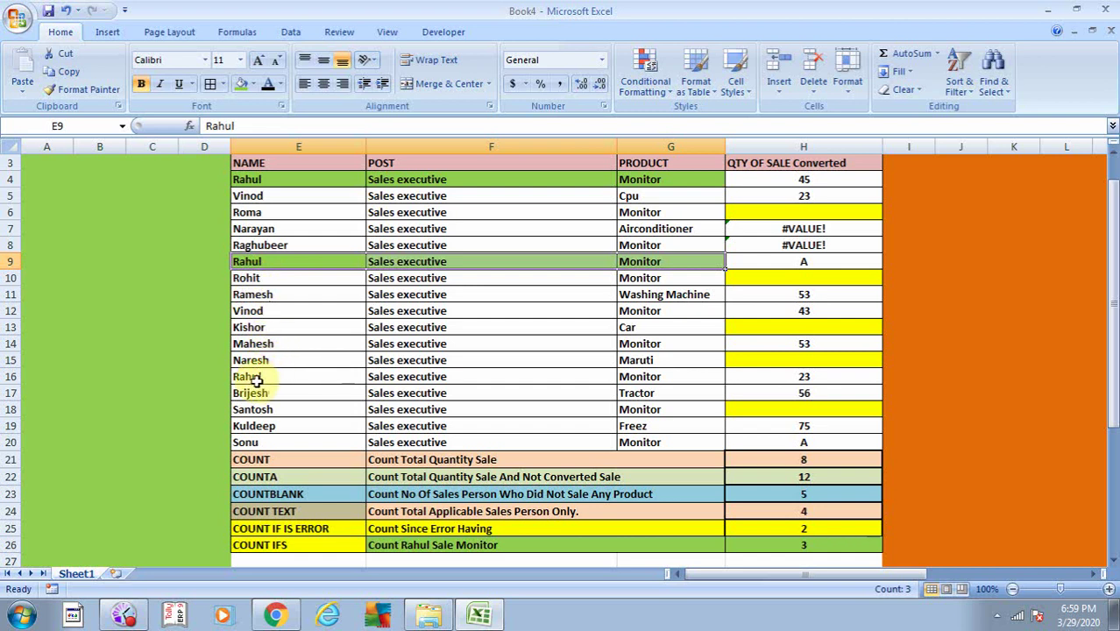
drag(255, 379, 632, 376)
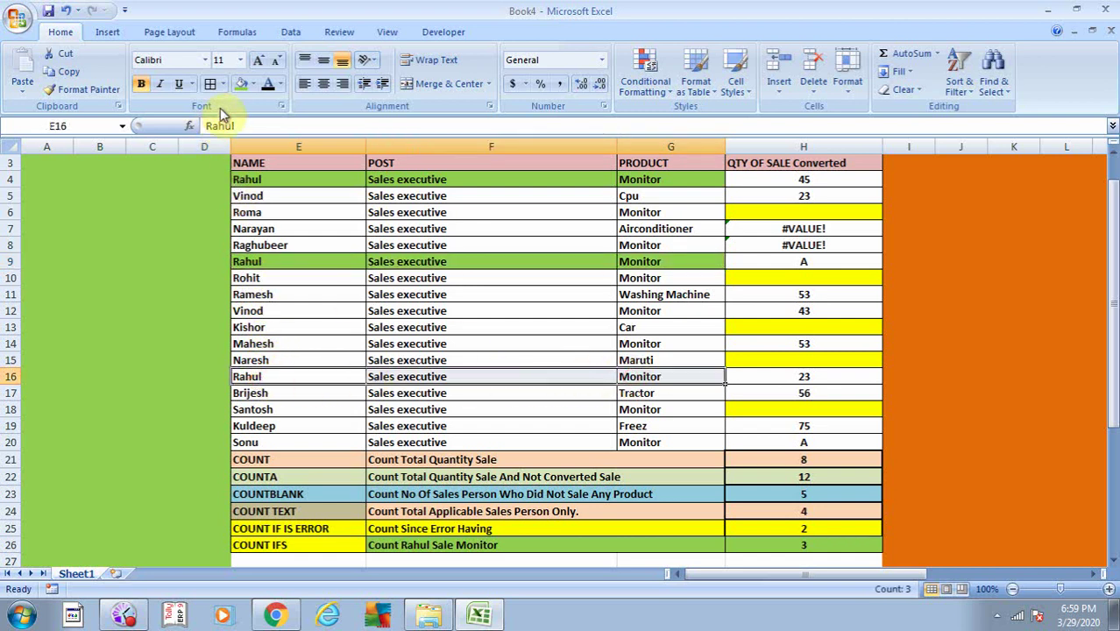
click(240, 84)
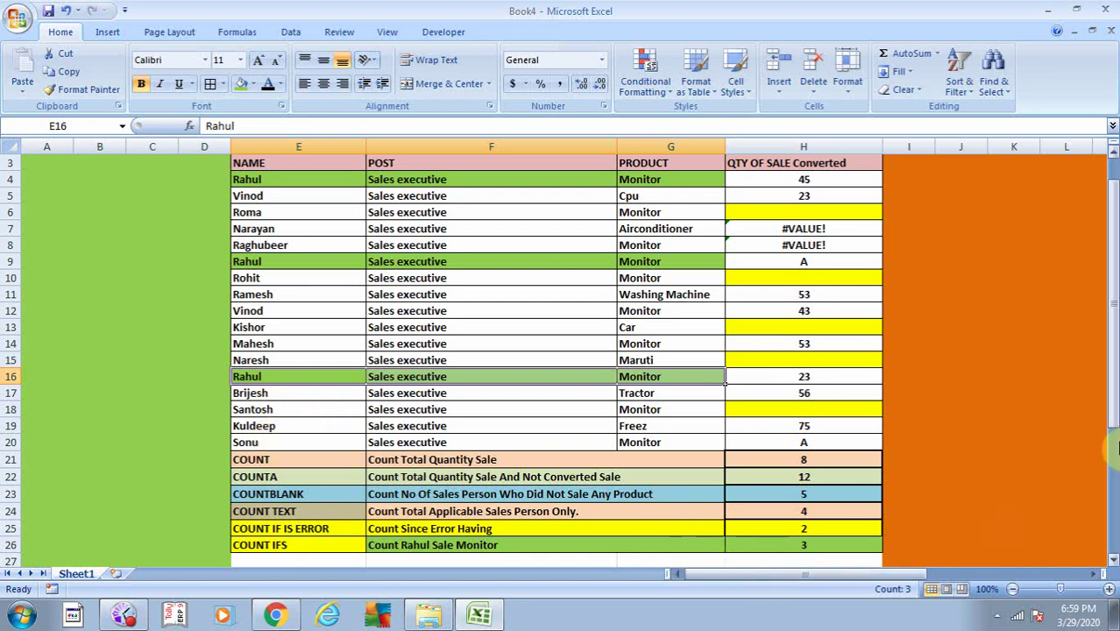
Step: Check the COUNTIFS label in E26 and its result of 3 in H26
drag(1115, 386, 1115, 361)
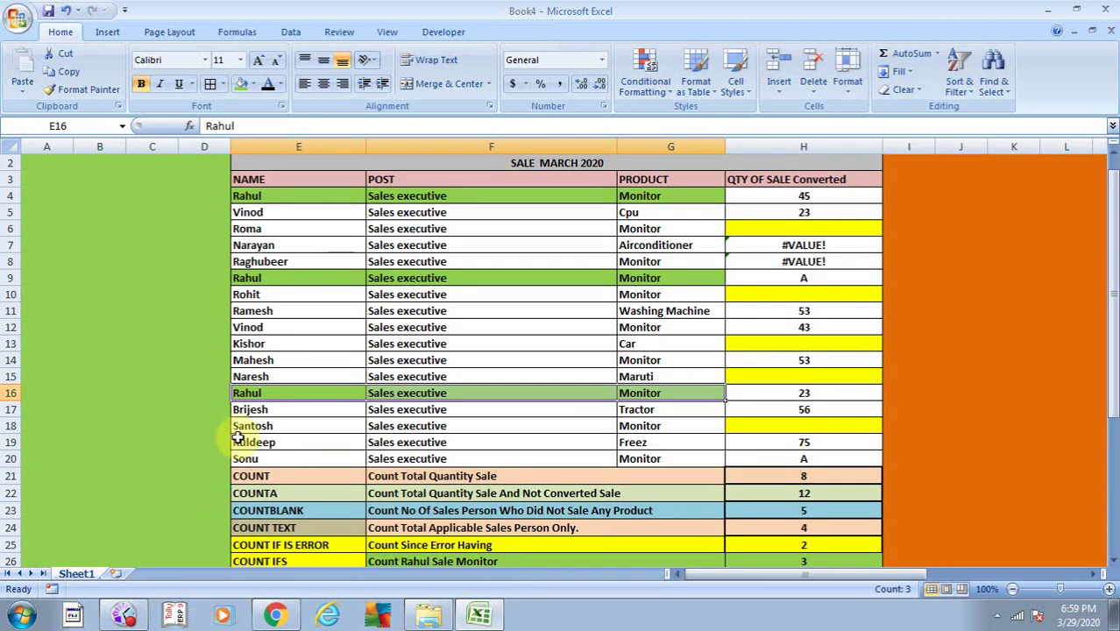
click(298, 561)
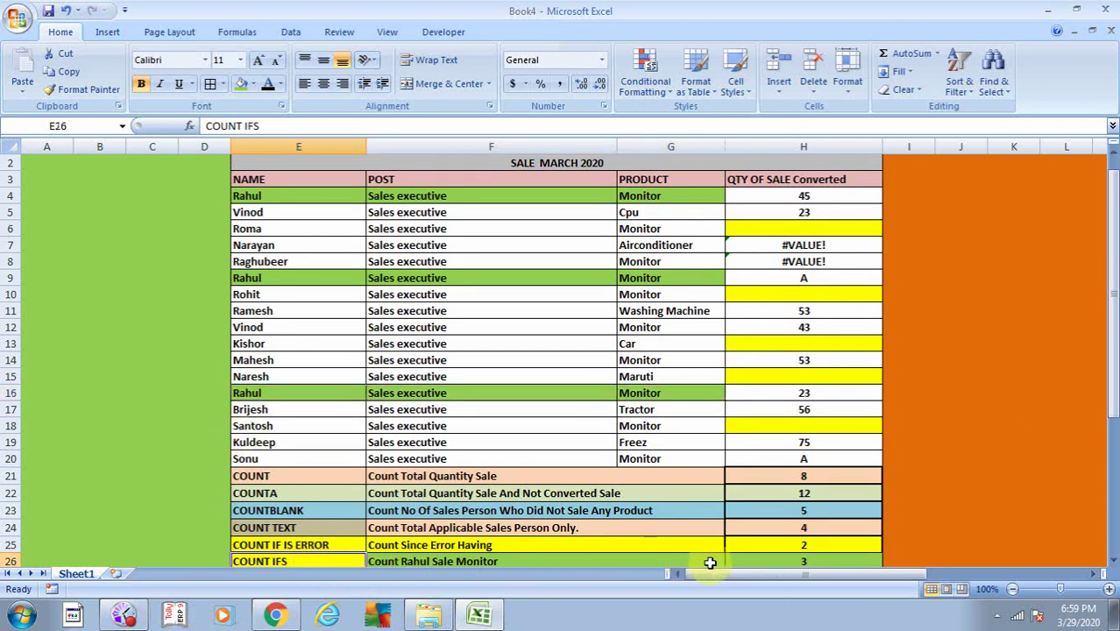
click(764, 562)
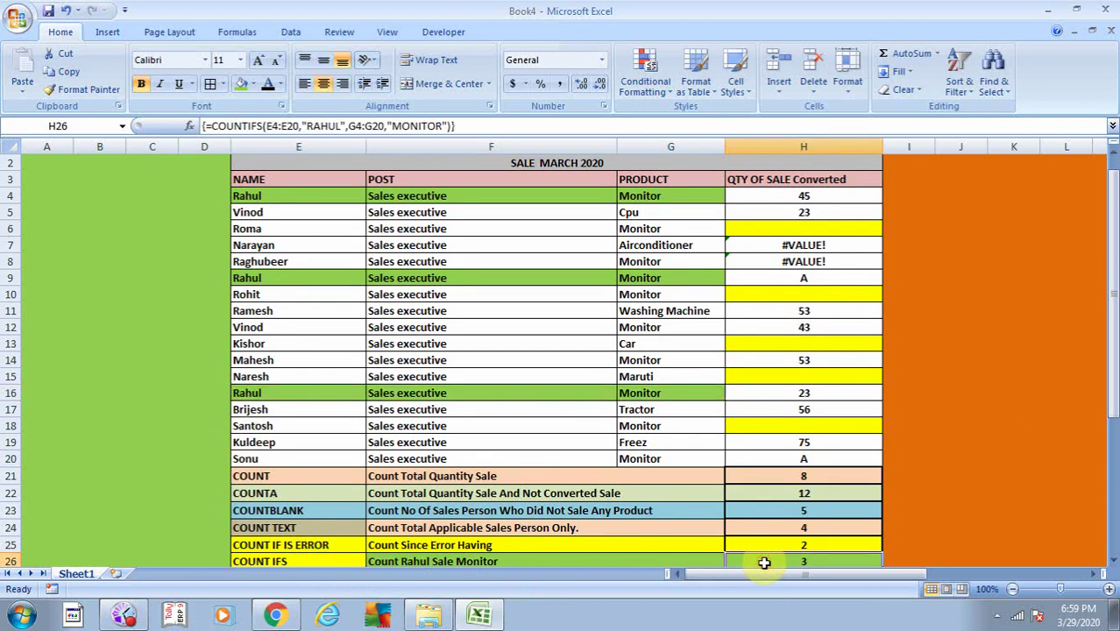